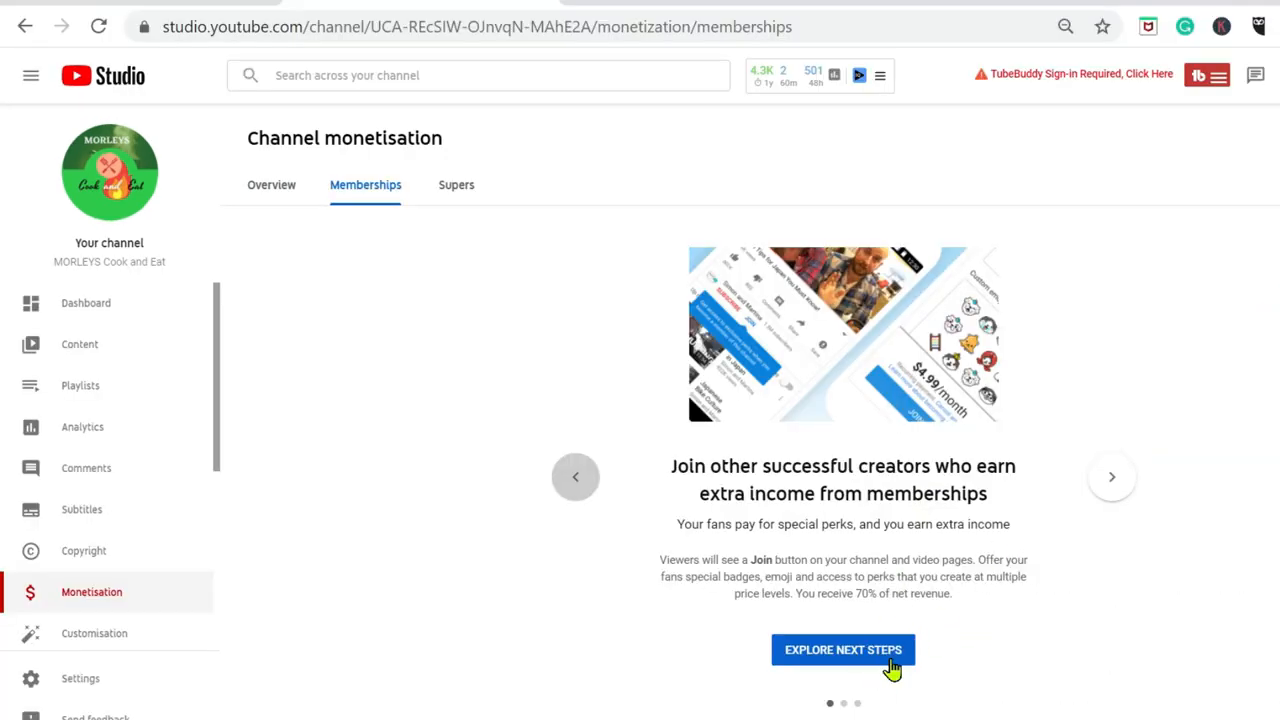
Step: Explore the next steps for channel memberships and start setting up the memberships offer
left_click(889, 668)
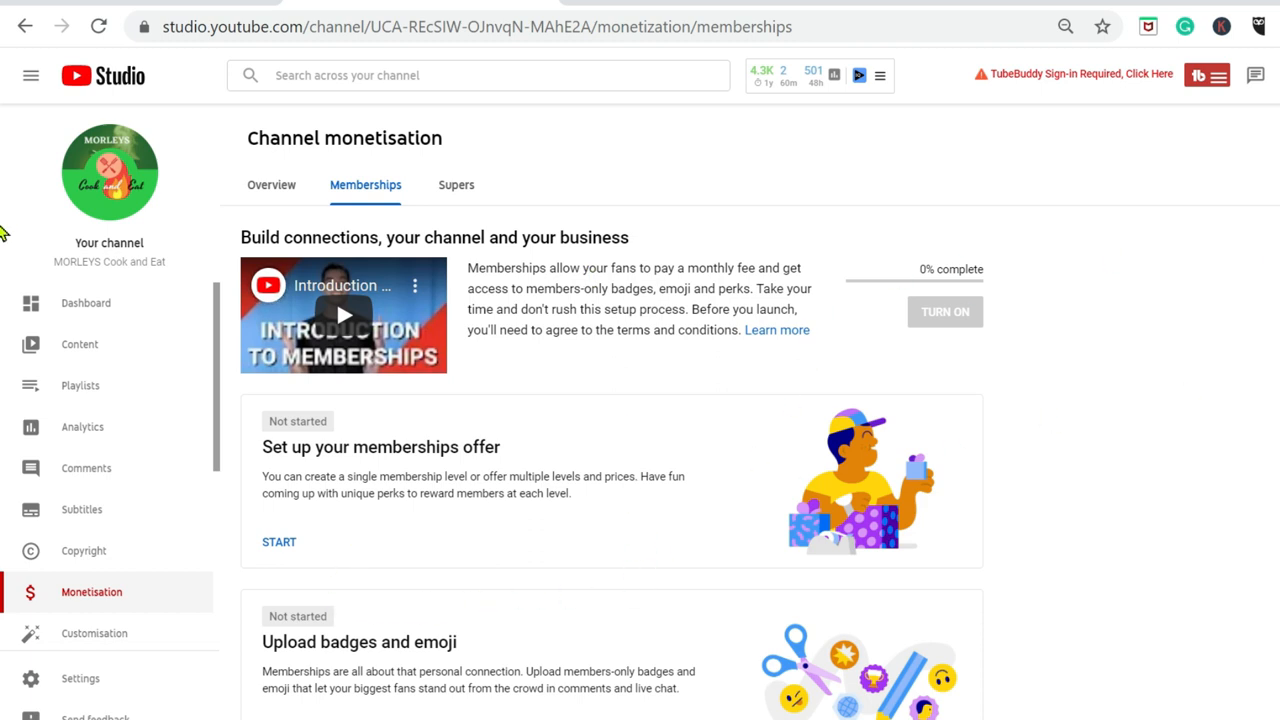
scroll(1, 237, "down", 1)
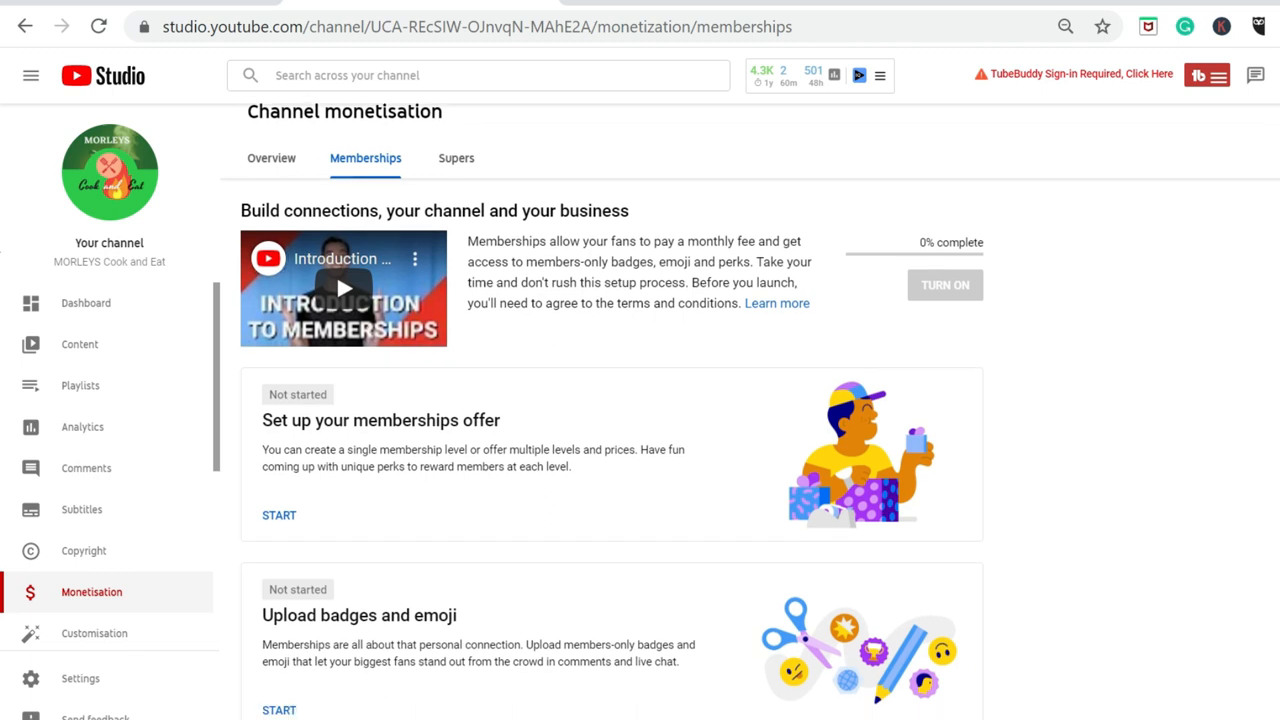
scroll(3, 420, "down", 5)
scroll(5, 320, "up", 3)
scroll(5, 320, "up", 3)
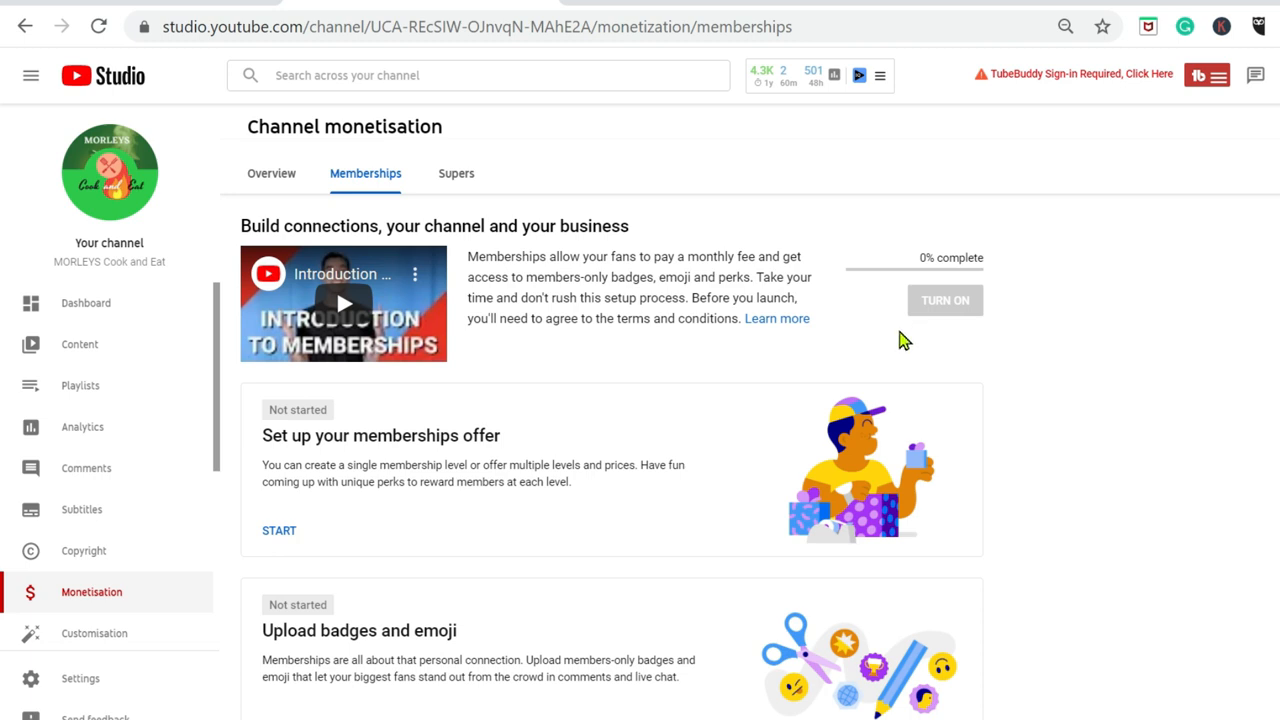
scroll(6, 262, "down", 1)
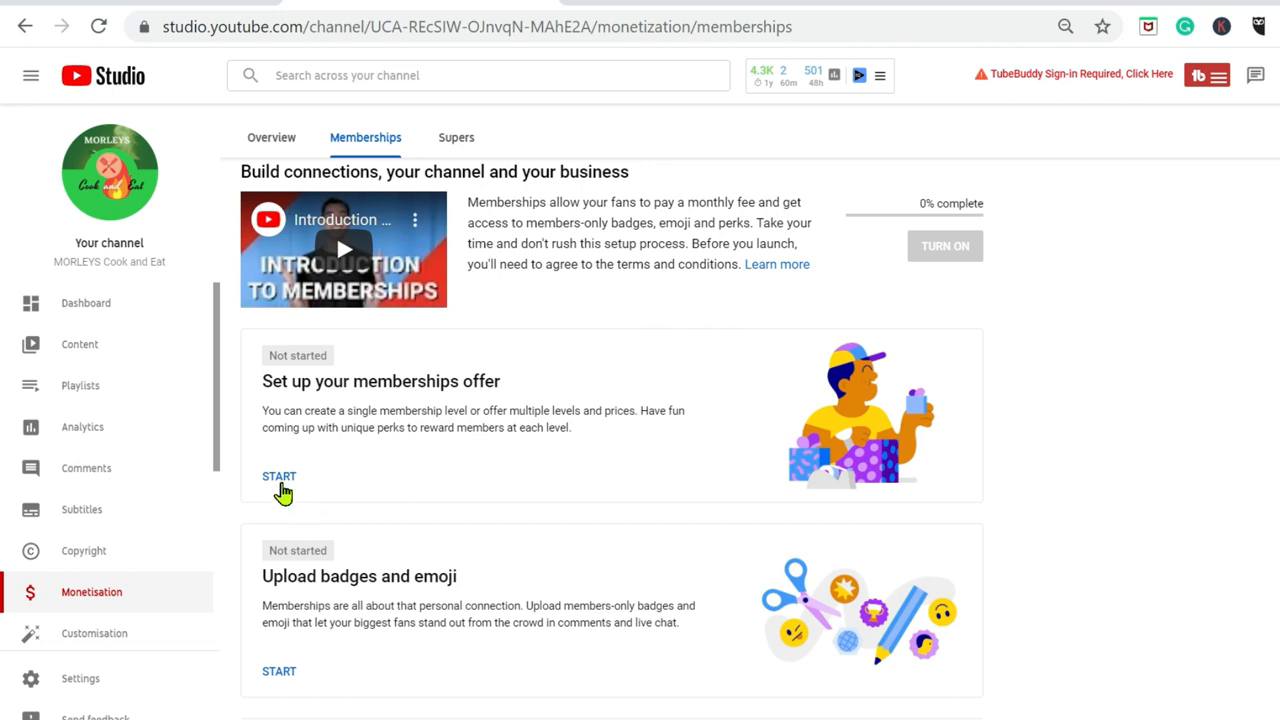
left_click(280, 479)
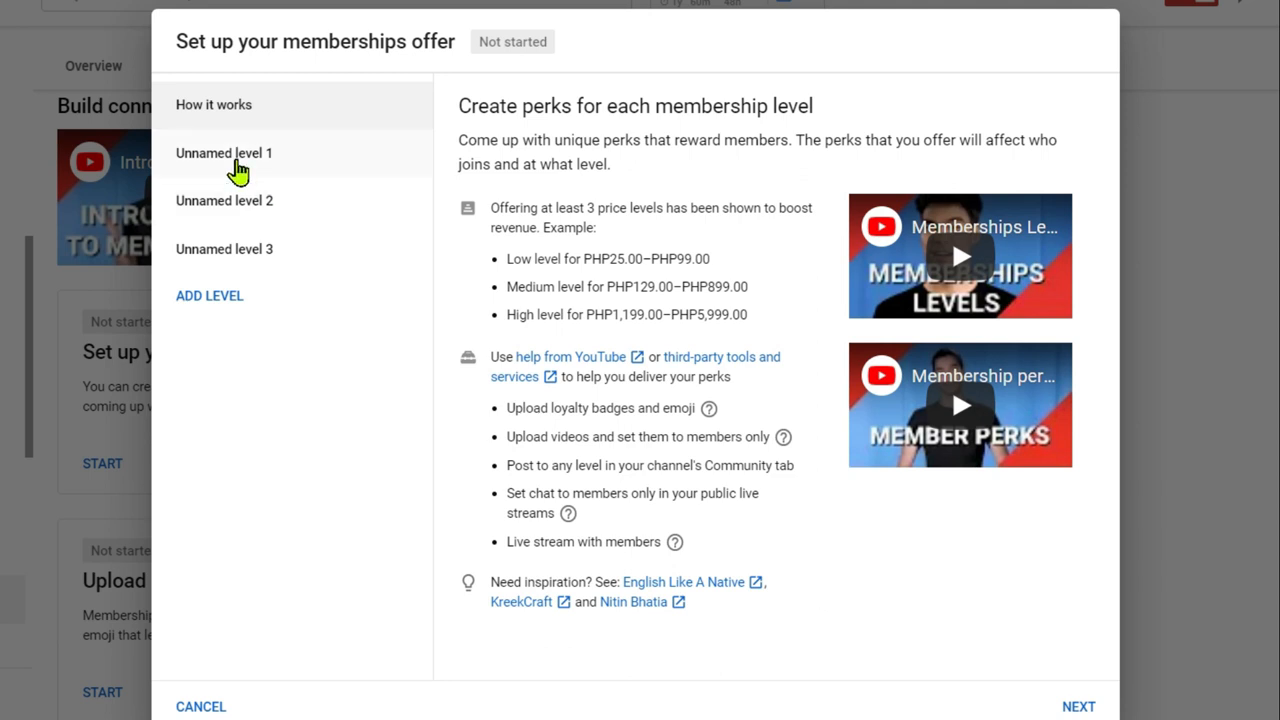
Step: Name the first membership level Appetizer and set its monthly price to PHP49.00
left_click(237, 170)
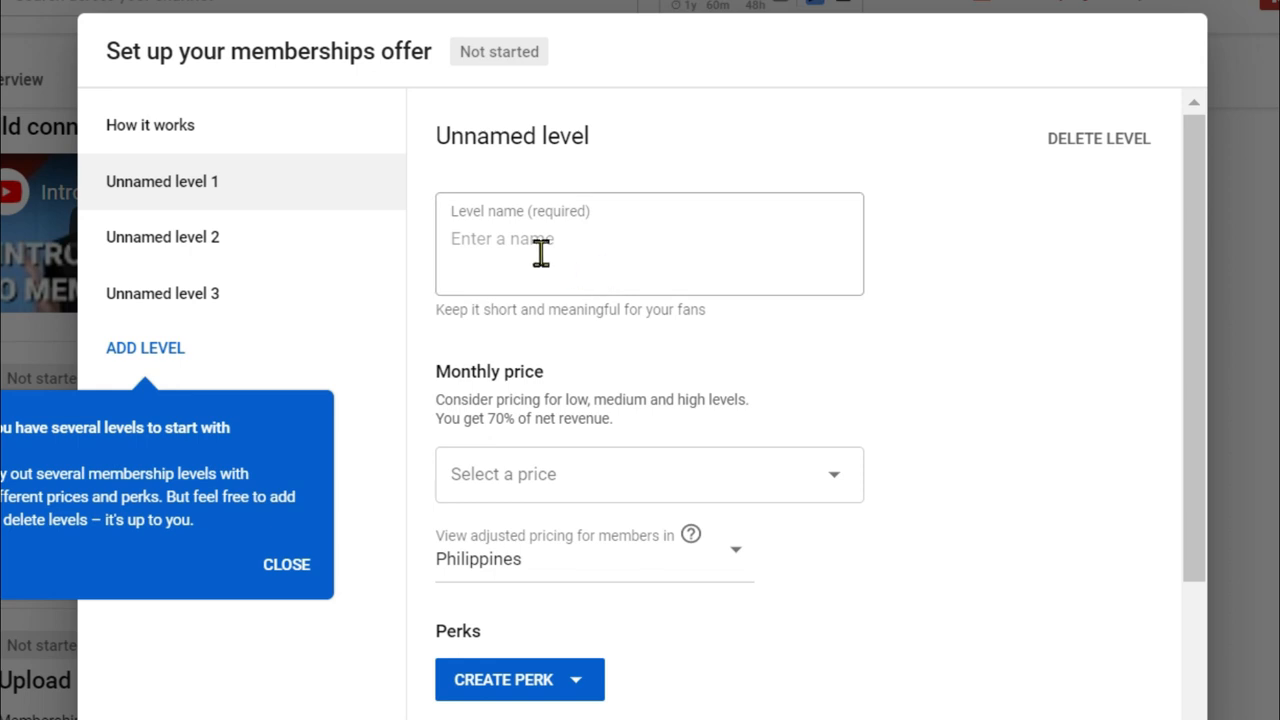
left_click(608, 242)
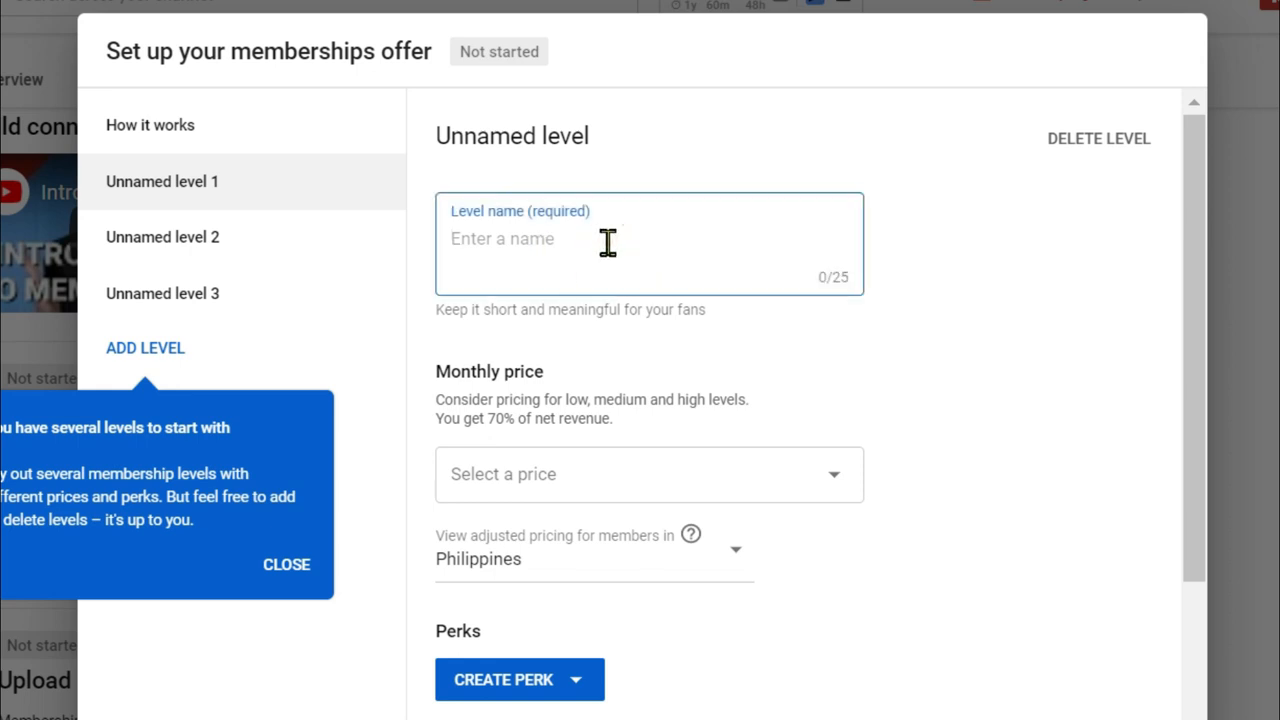
type("Appetix")
key("BackSpace")
type("zer")
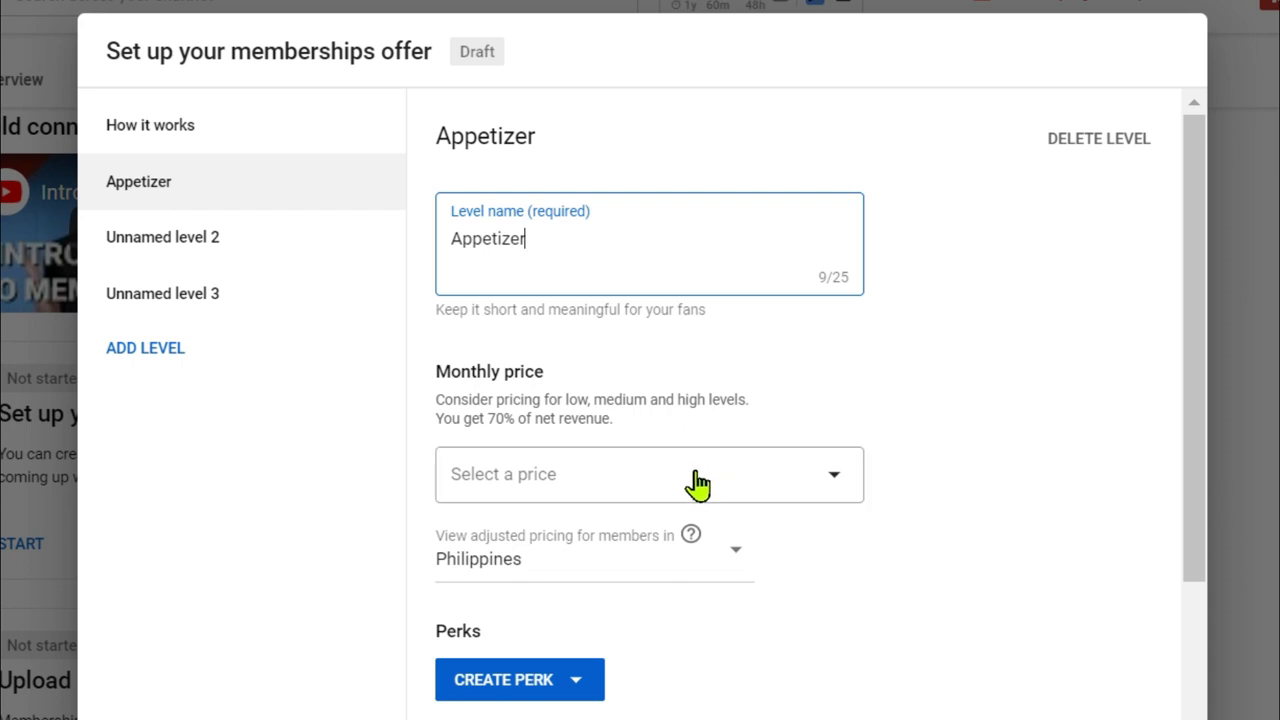
left_click(715, 467)
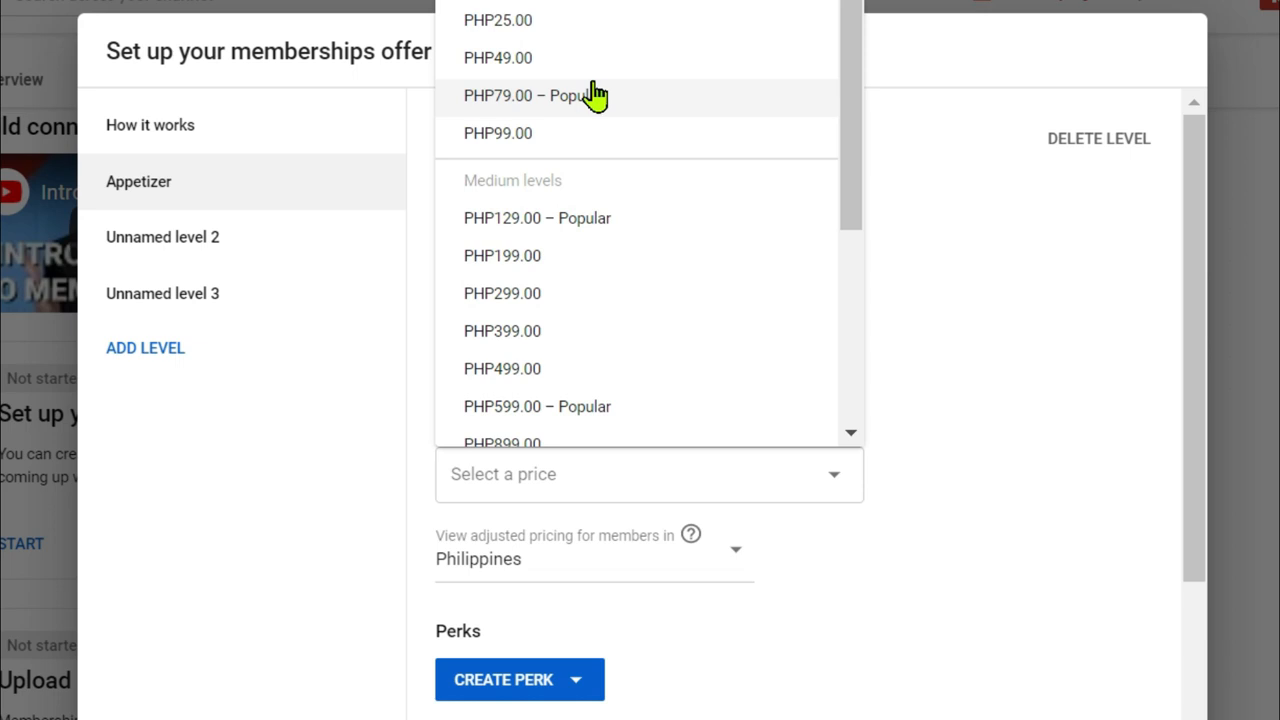
left_click(525, 58)
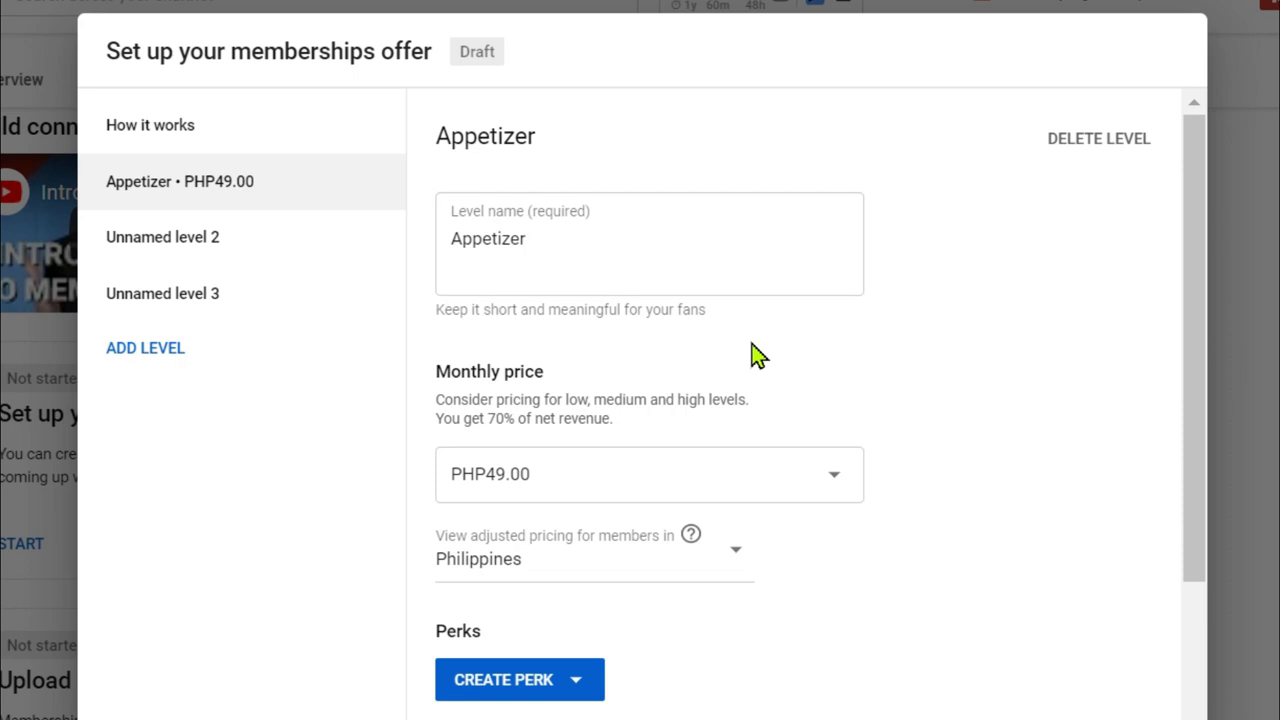
Step: Add the preset perk Shout-outs in videos to the Appetizer level
scroll(651, 694, "down", 2)
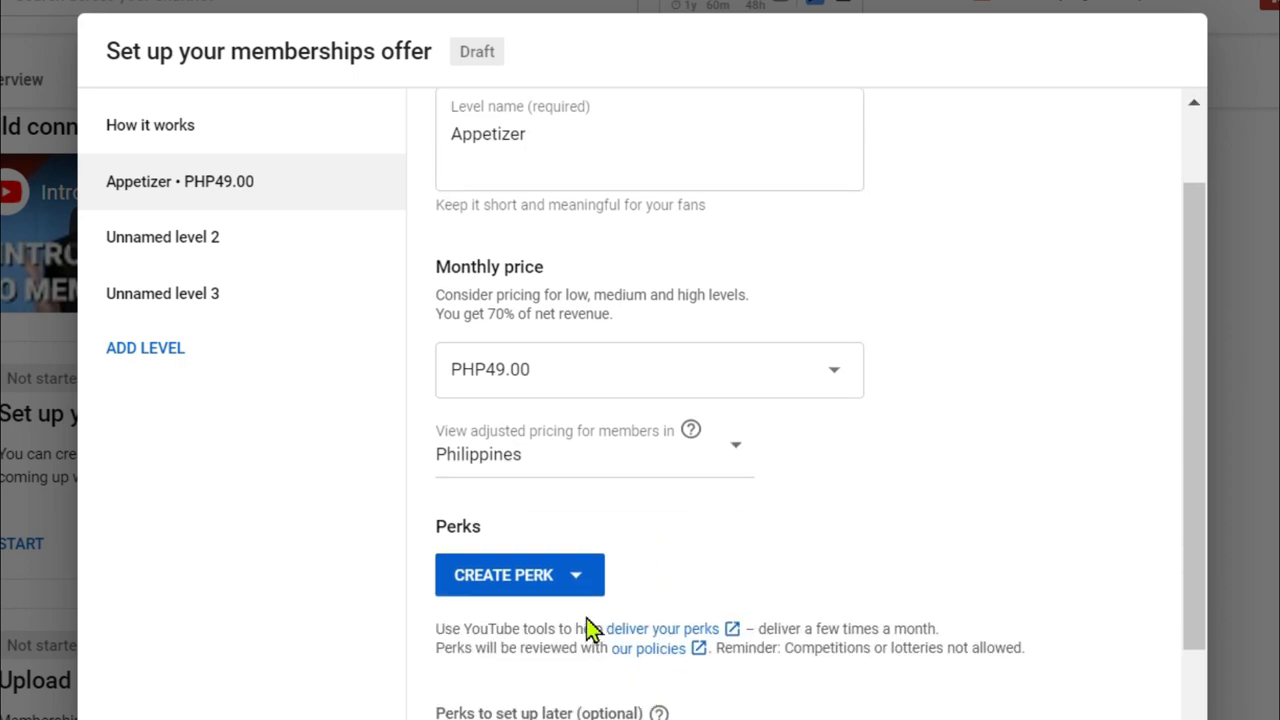
left_click(567, 600)
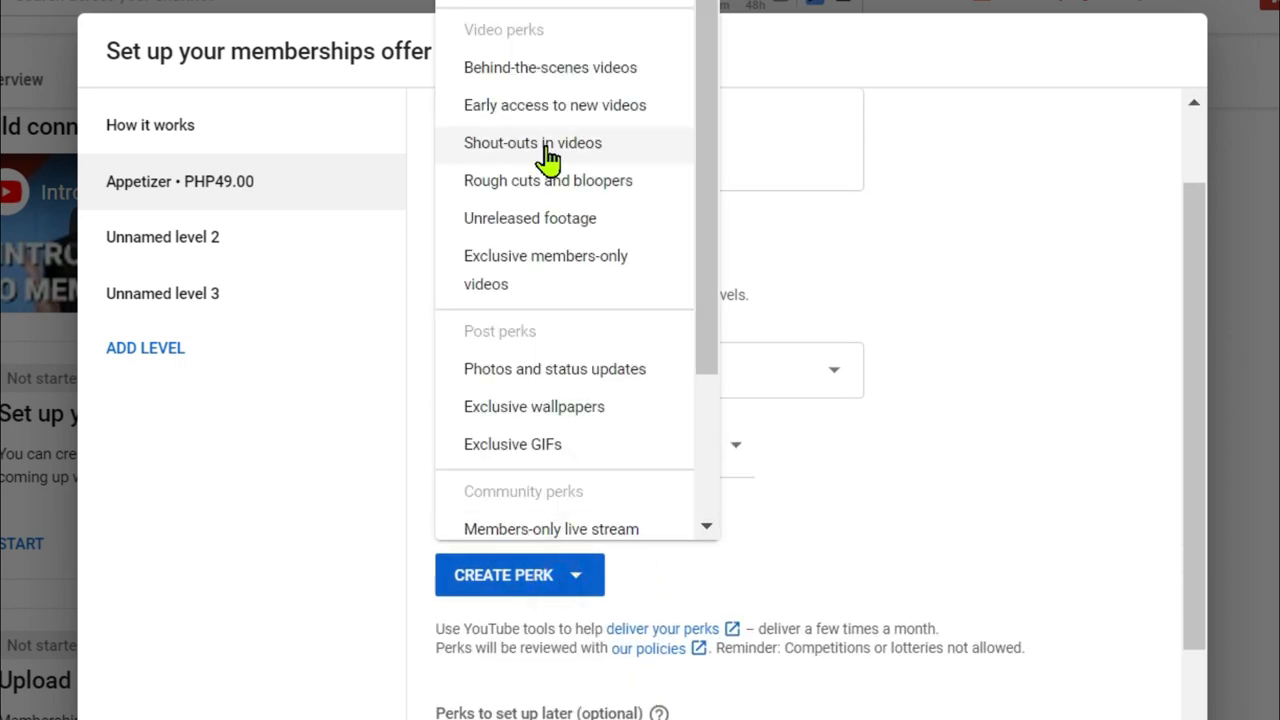
left_click(549, 155)
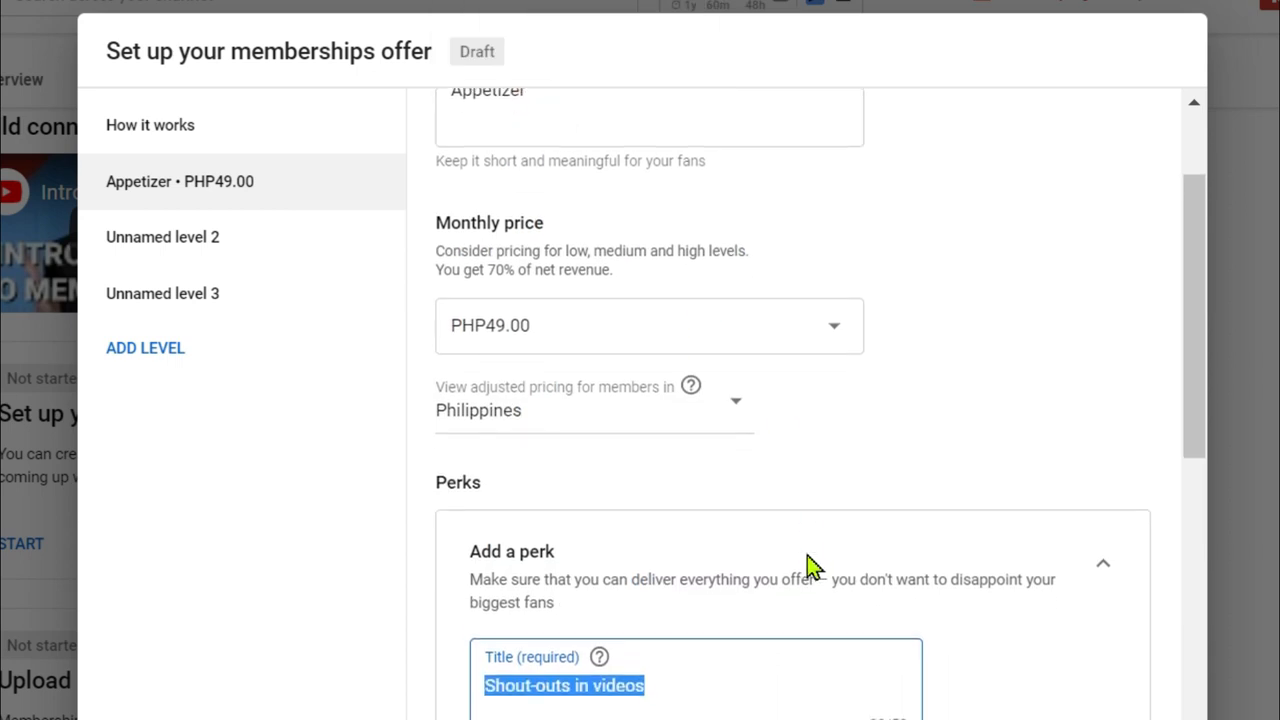
Step: Add Exclusive GIFs as the second perk of the Appetizer level
scroll(700, 640, "down", 3)
left_click(495, 693)
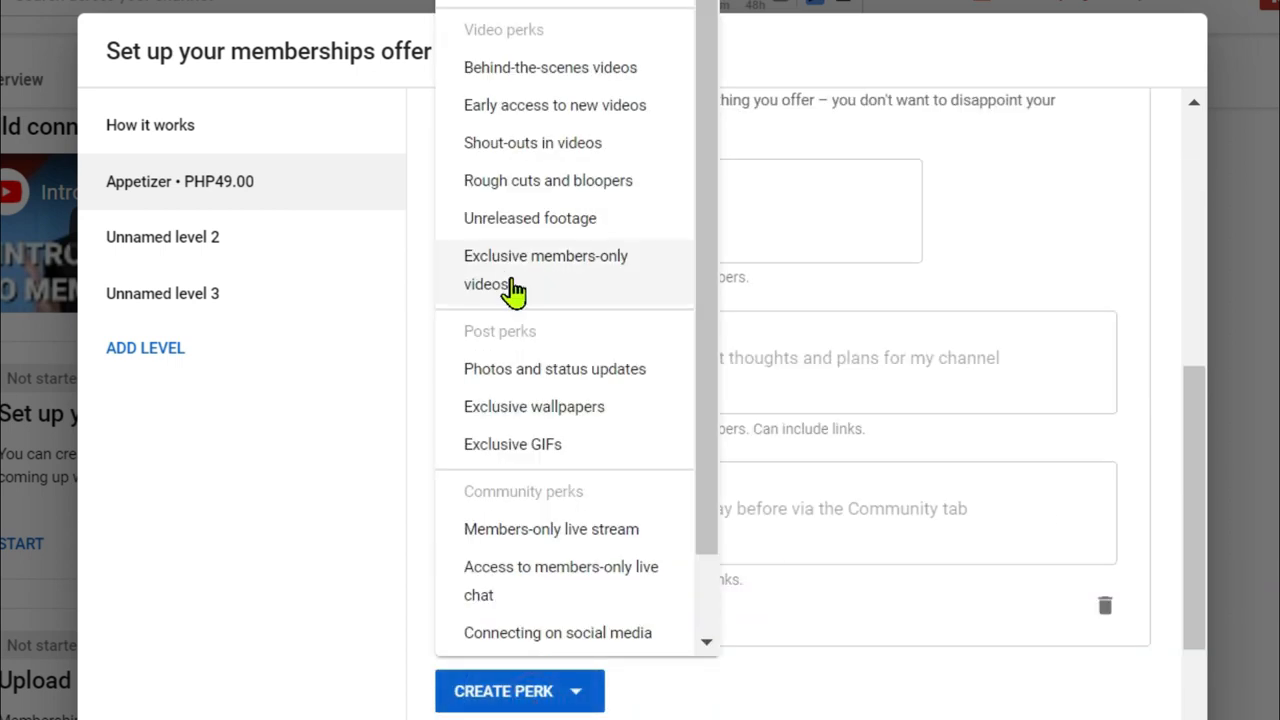
left_click(512, 456)
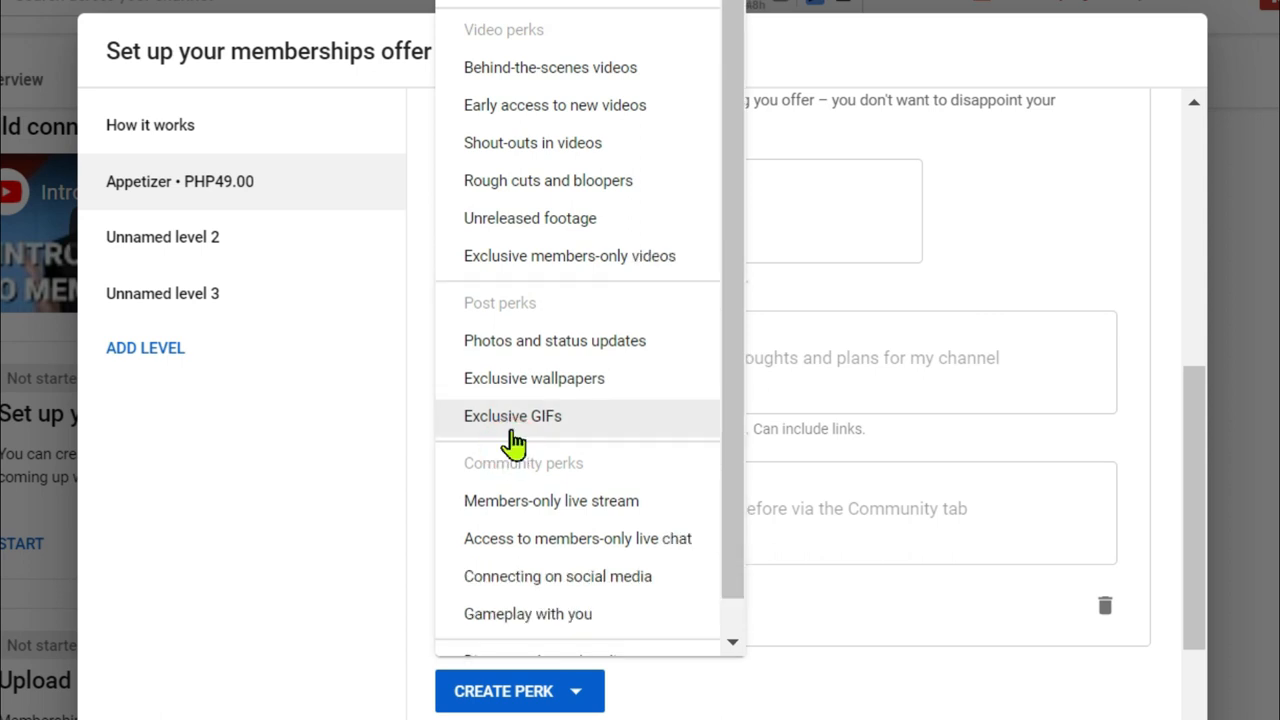
left_click(510, 426)
Step: Add the community perk Connecting on social media to the Appetizer level
scroll(640, 540, "down", 1)
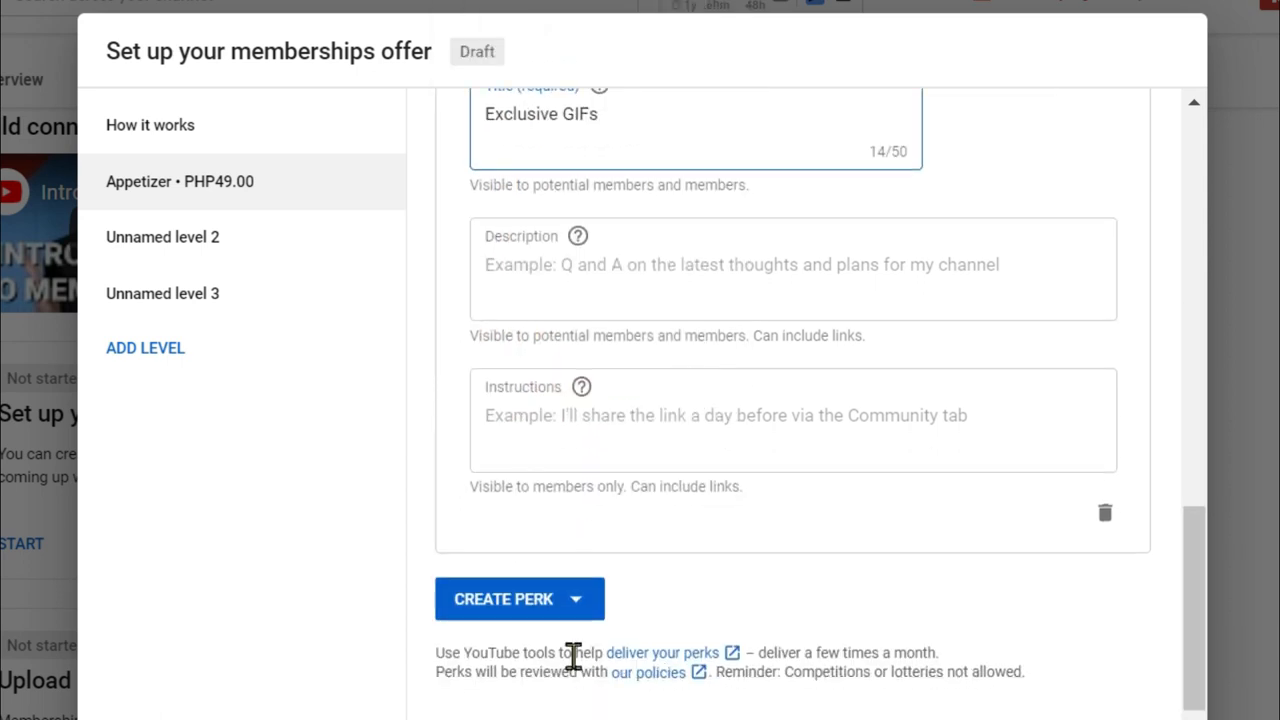
left_click(566, 603)
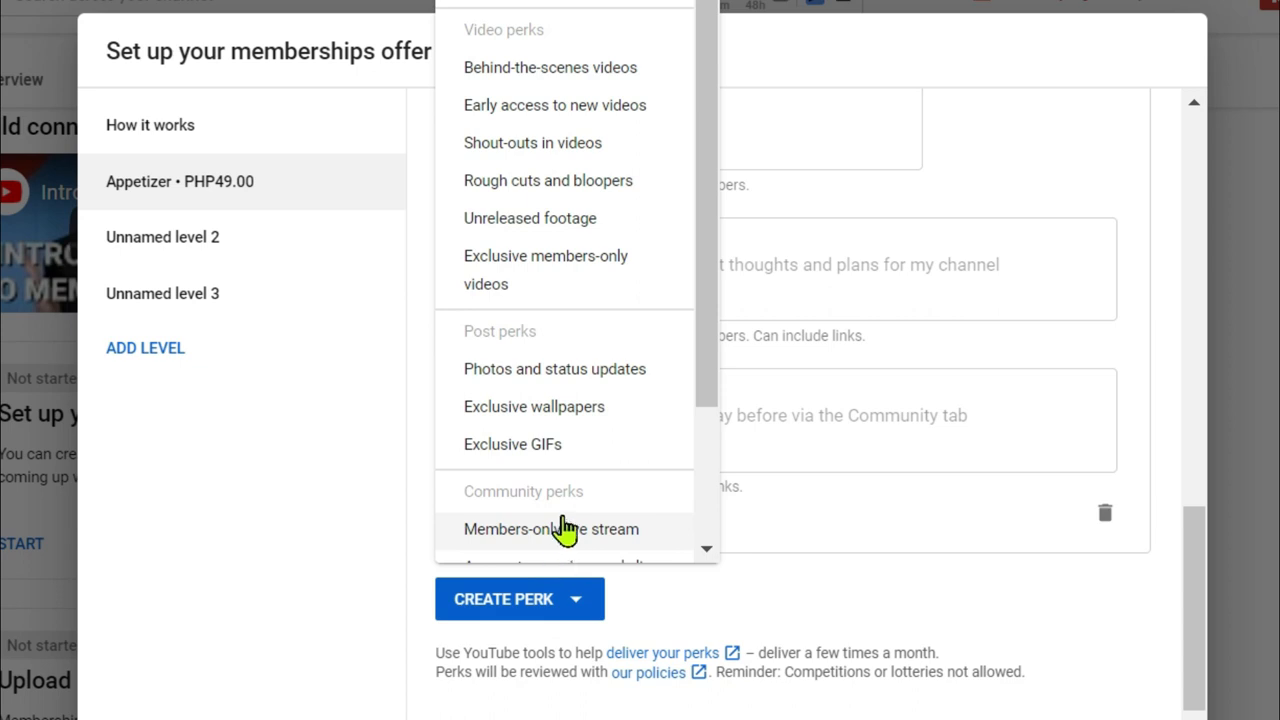
scroll(563, 530, "down", 2)
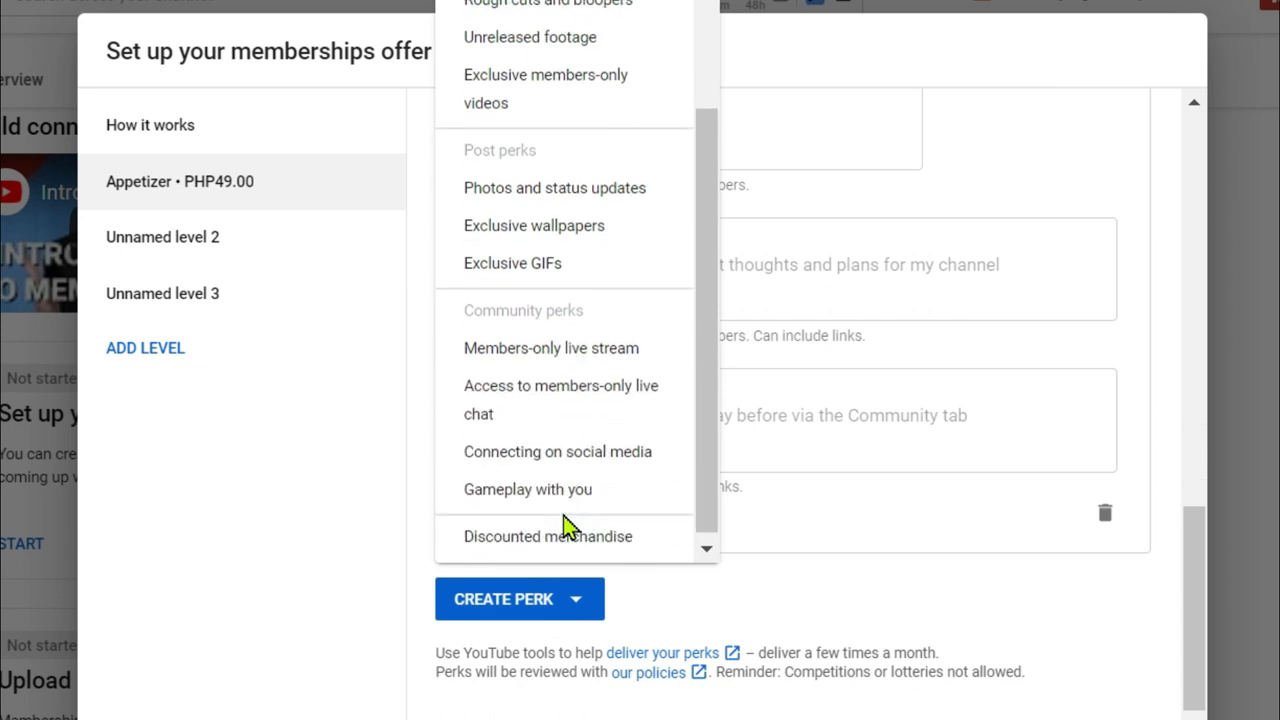
left_click(618, 458)
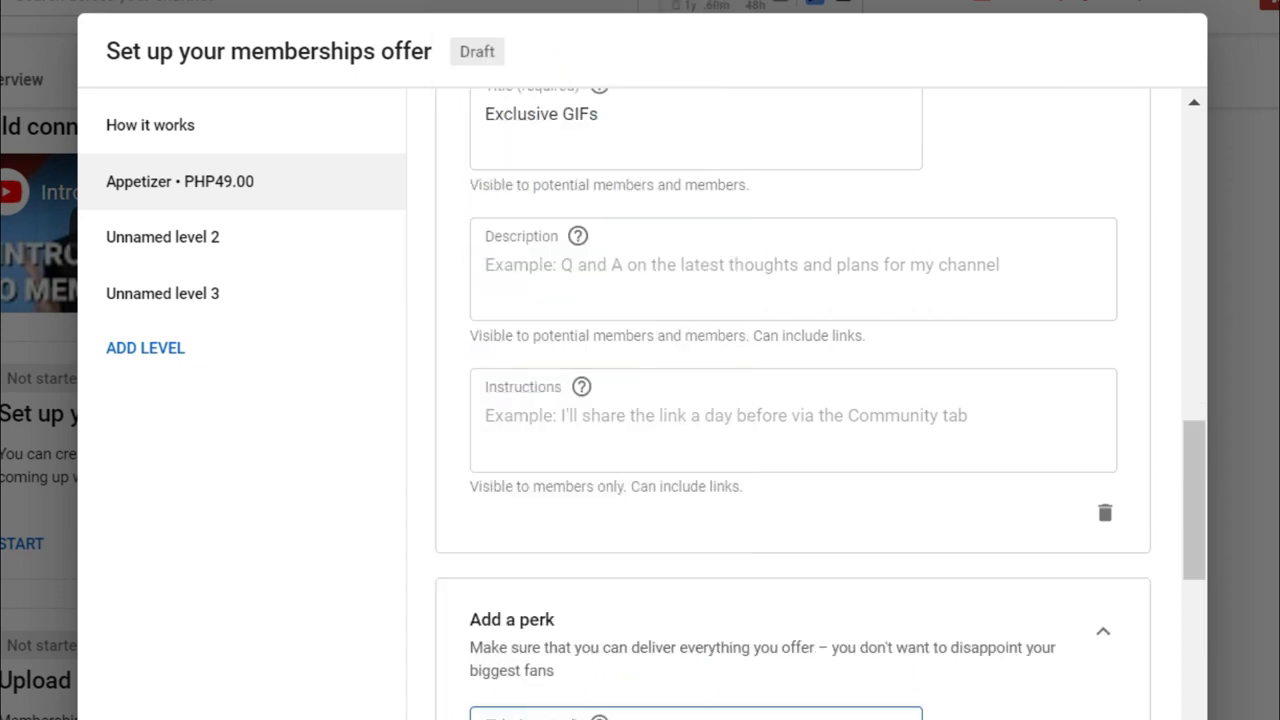
Step: Add a fourth perk to the Appetizer level from the preset perks
scroll(790, 650, "down", 6)
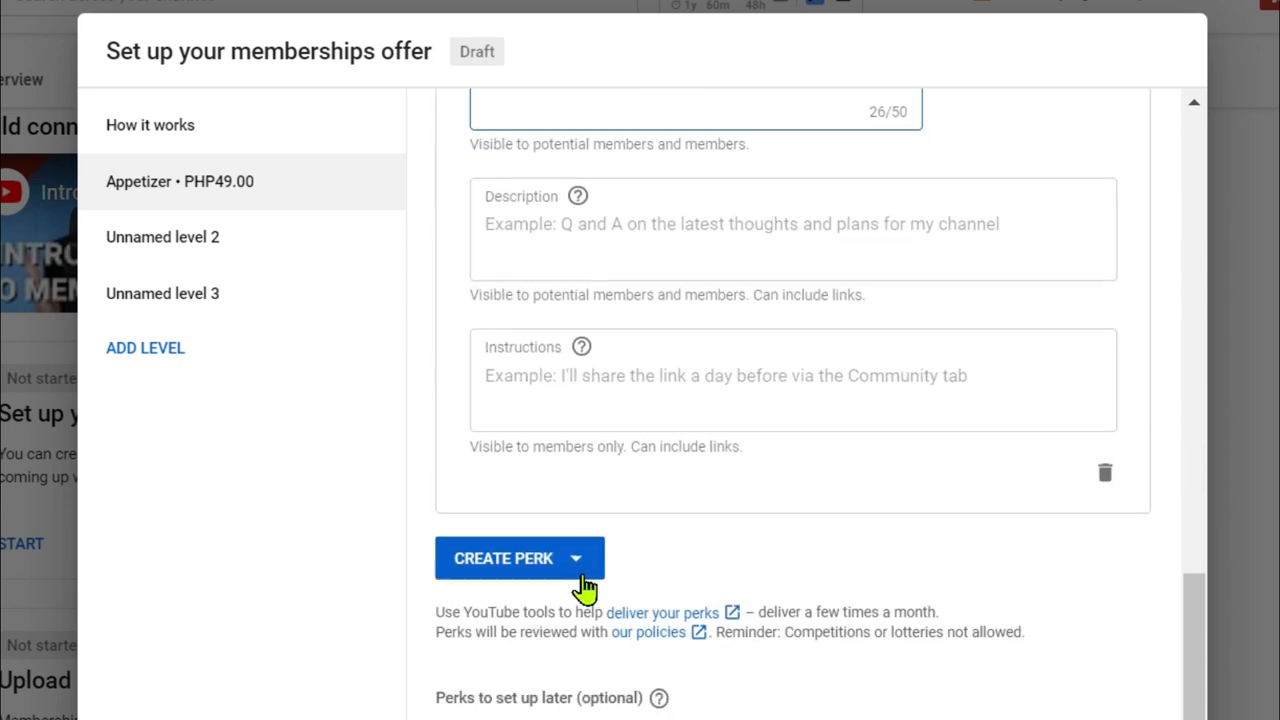
left_click(582, 572)
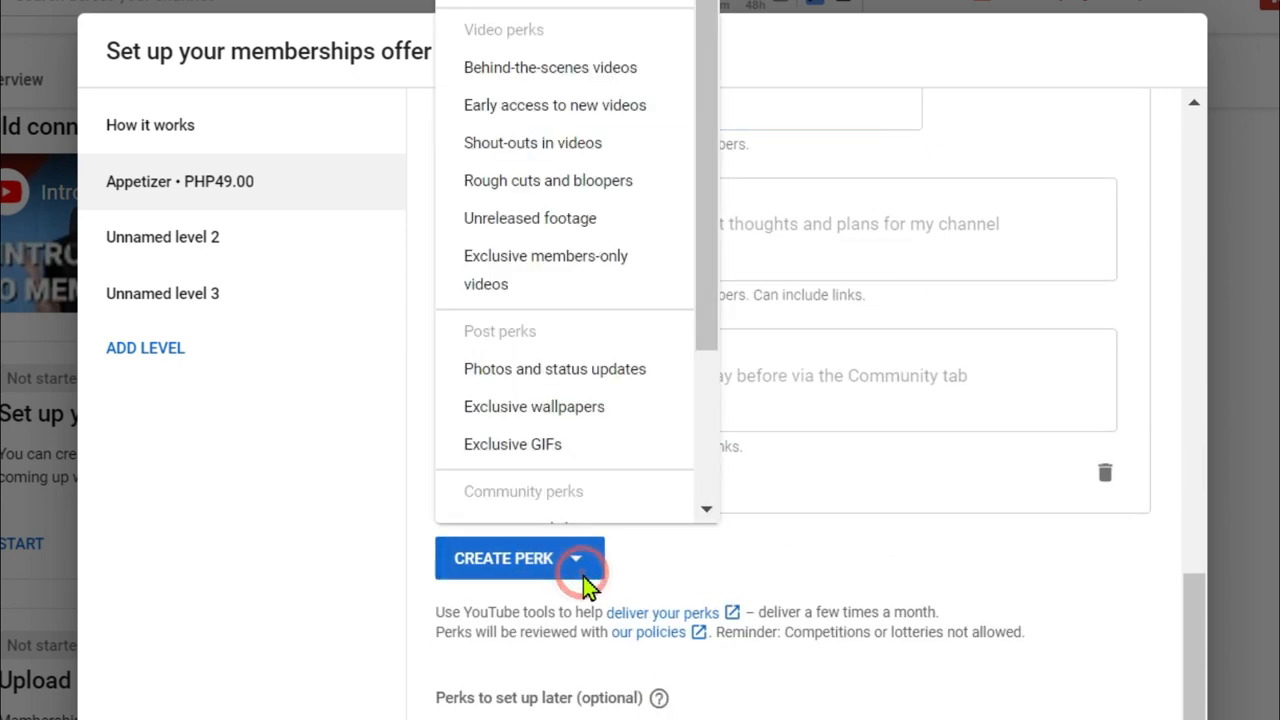
left_click(588, 274)
type("Connecting on social media")
Step: Enter "Will be featuring your or your comments on our videos" as the description of the Shout-outs in videos perk
scroll(794, 486, "up", 3)
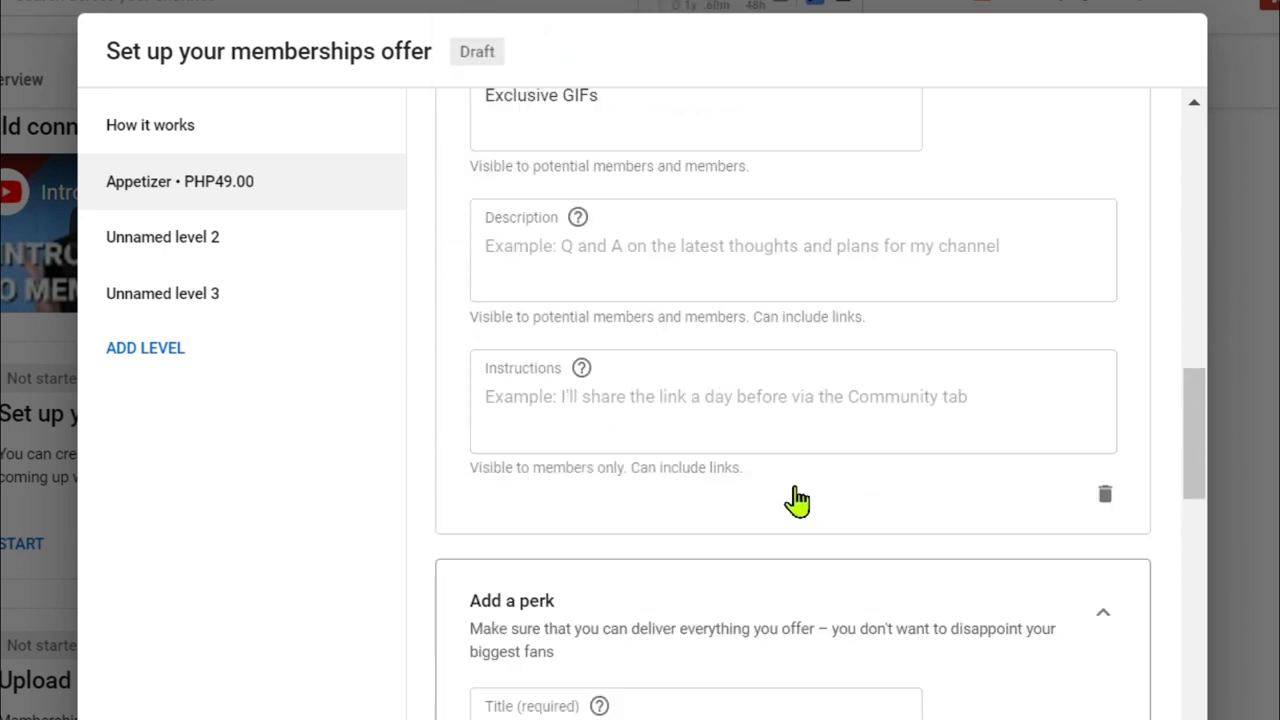
scroll(797, 500, "up", 2)
left_click(617, 422)
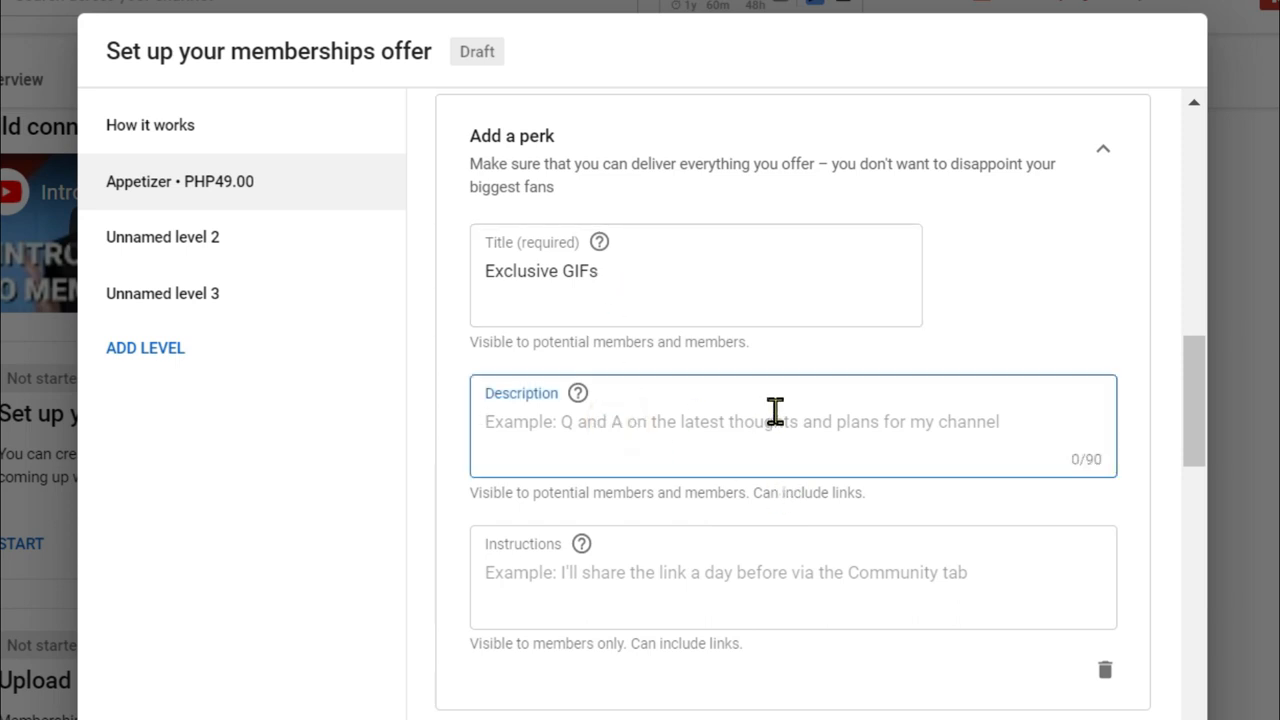
scroll(772, 408, "down", 3)
left_click(594, 389)
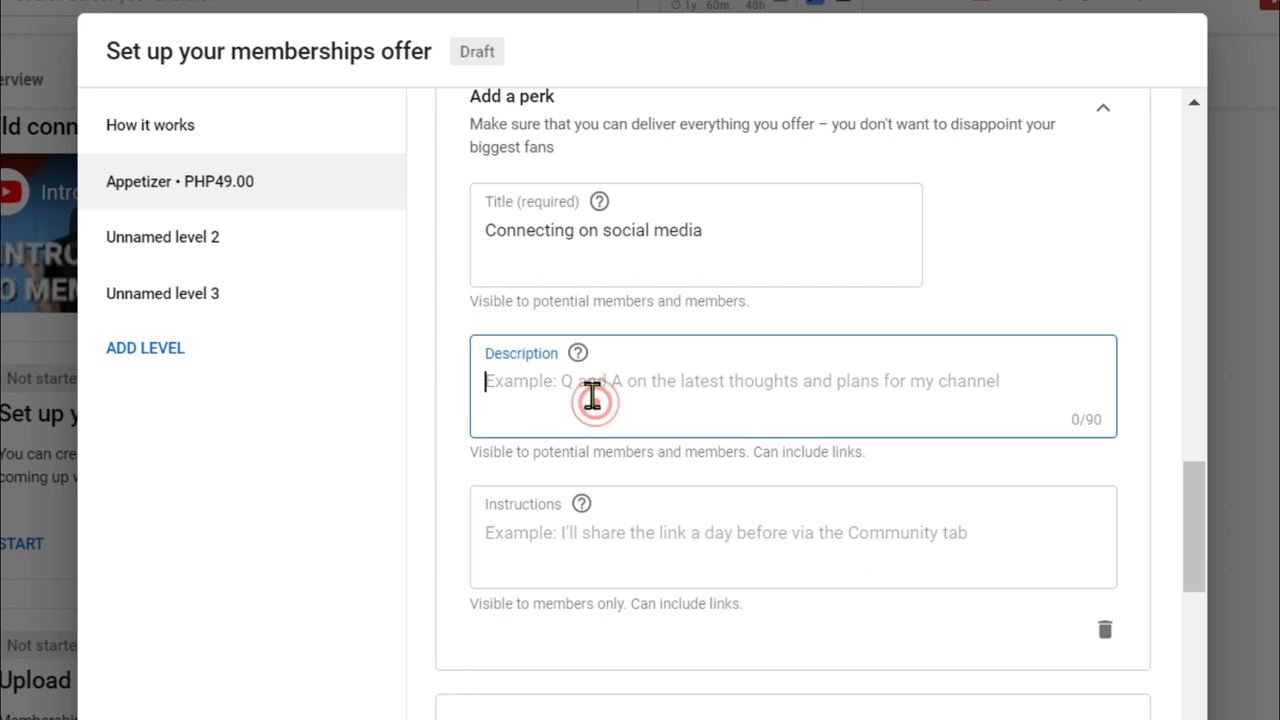
scroll(591, 382, "down", 3)
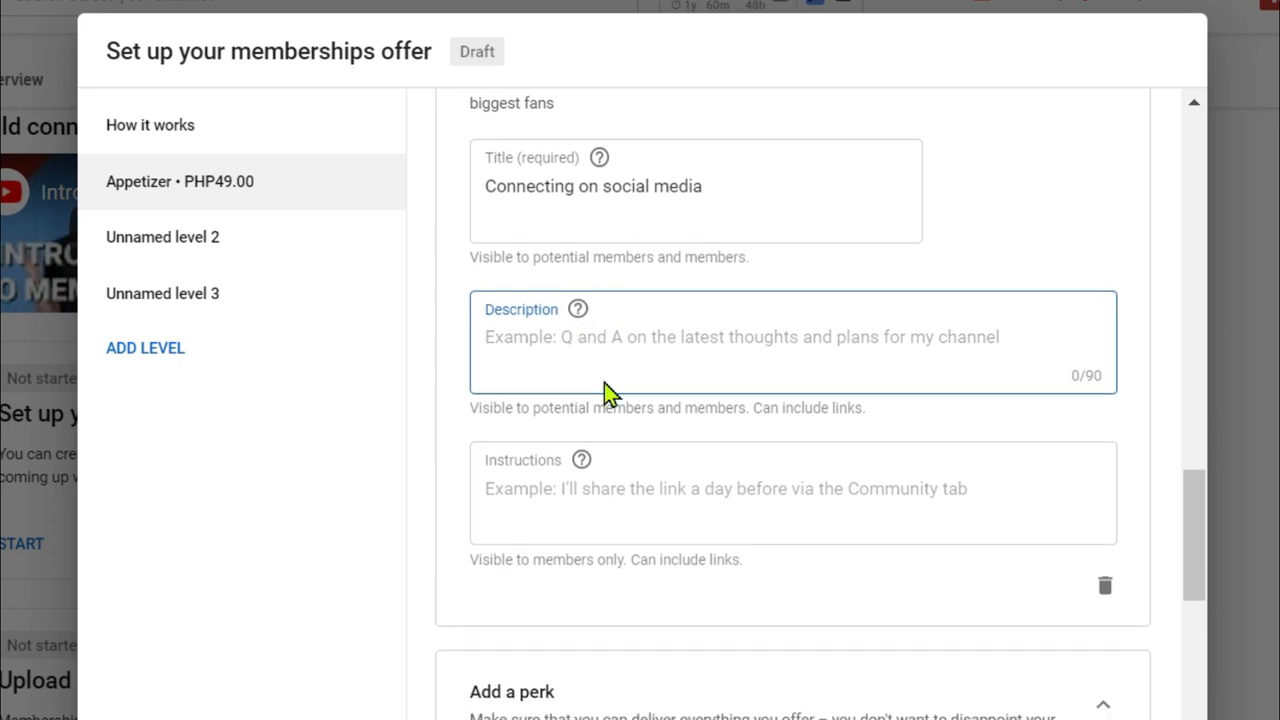
type("W")
type("ill be fr")
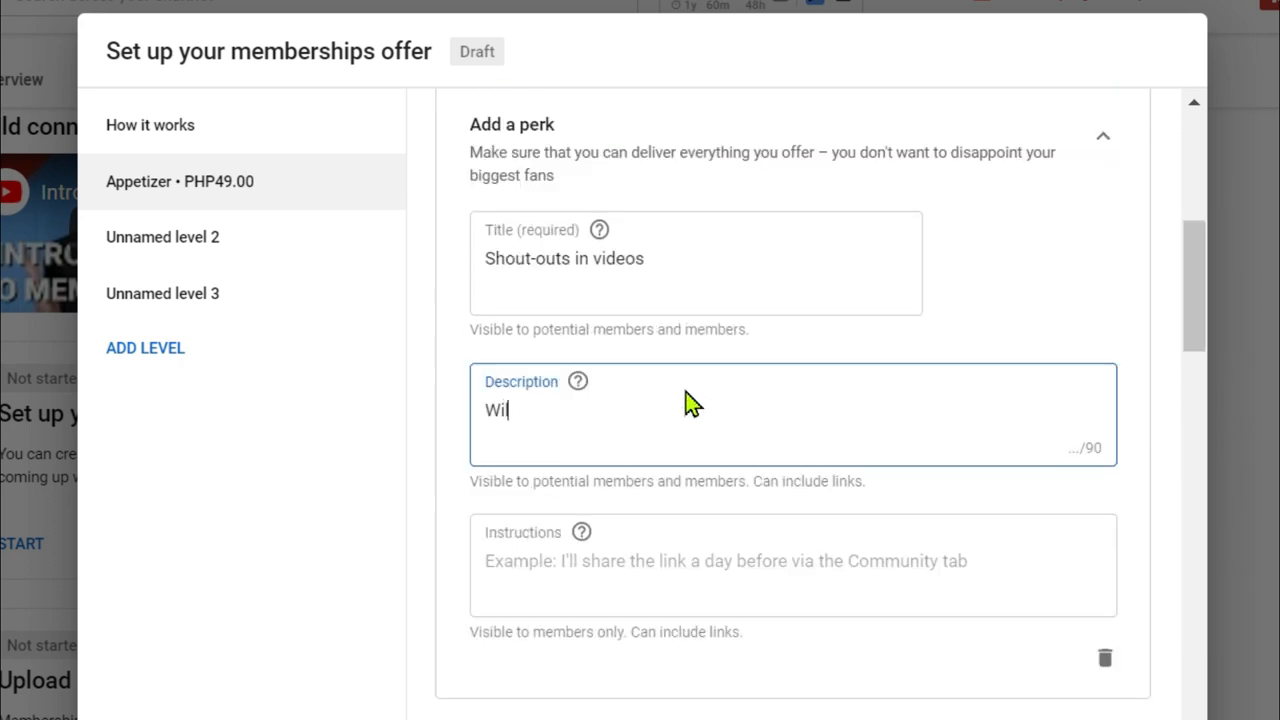
key("BackSpace")
type("eaturing")
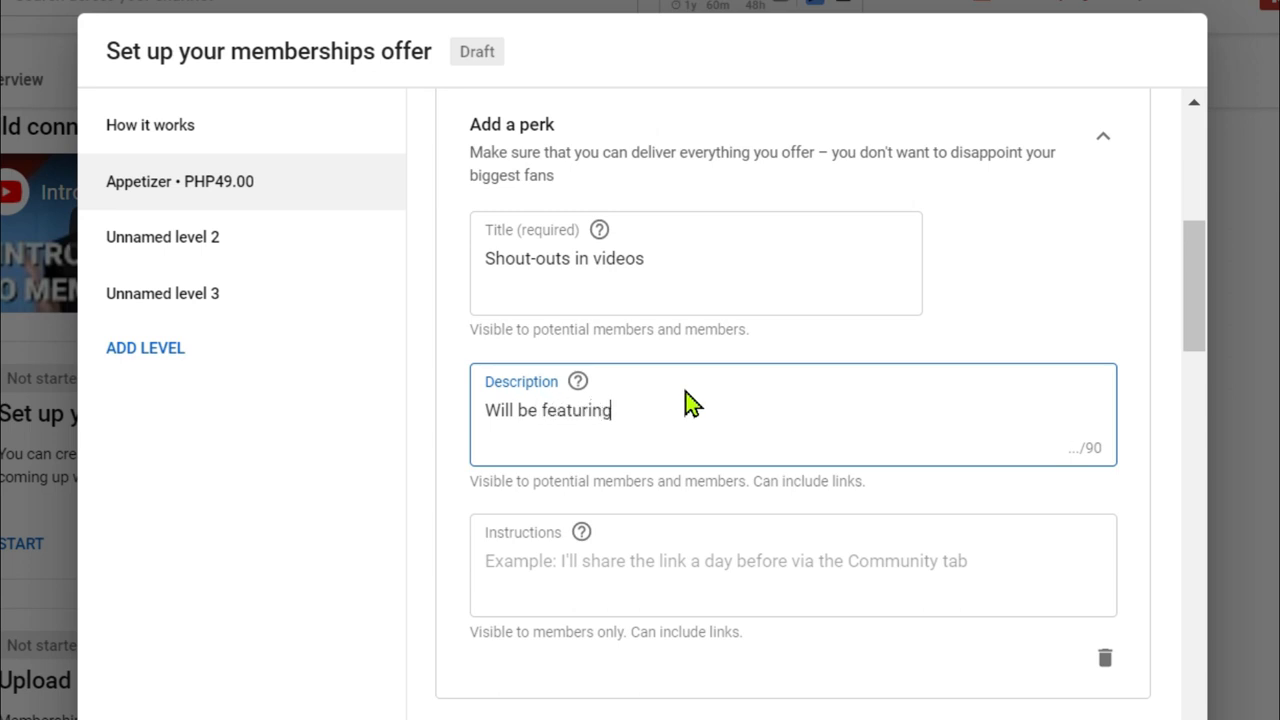
type(" you")
type("r ot")
type(" y")
type("our comme")
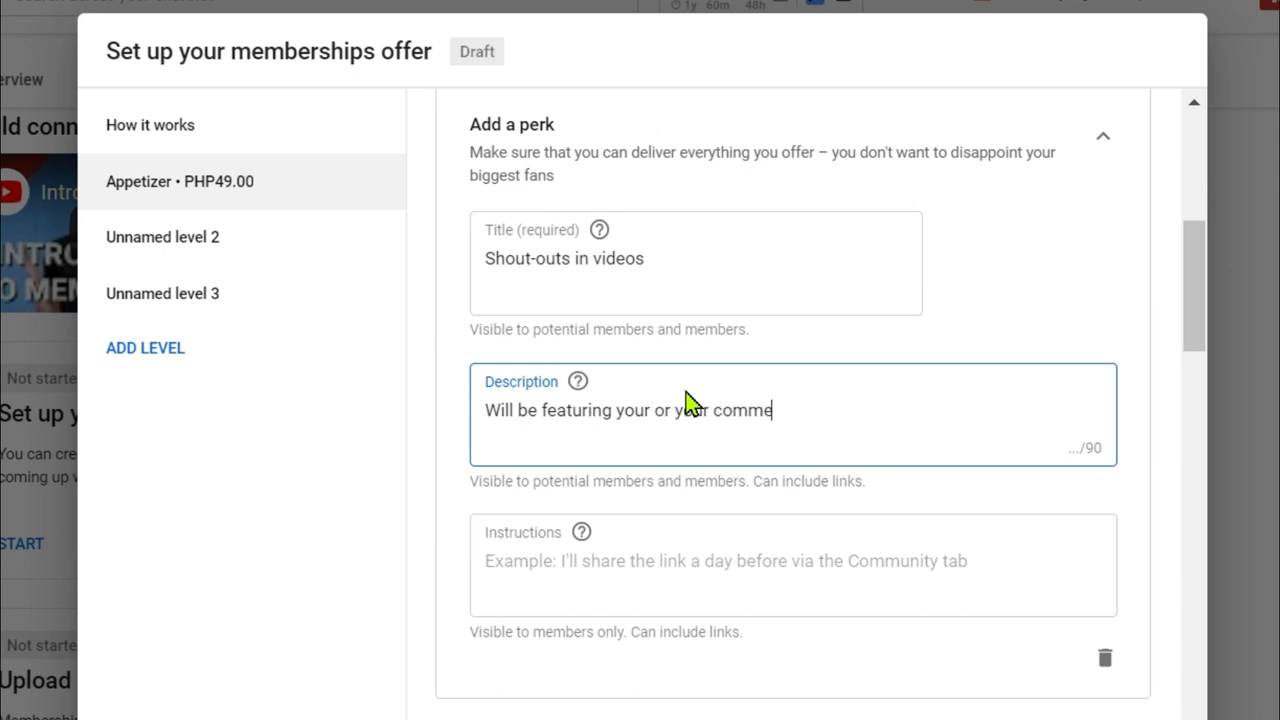
type("nts on our videos")
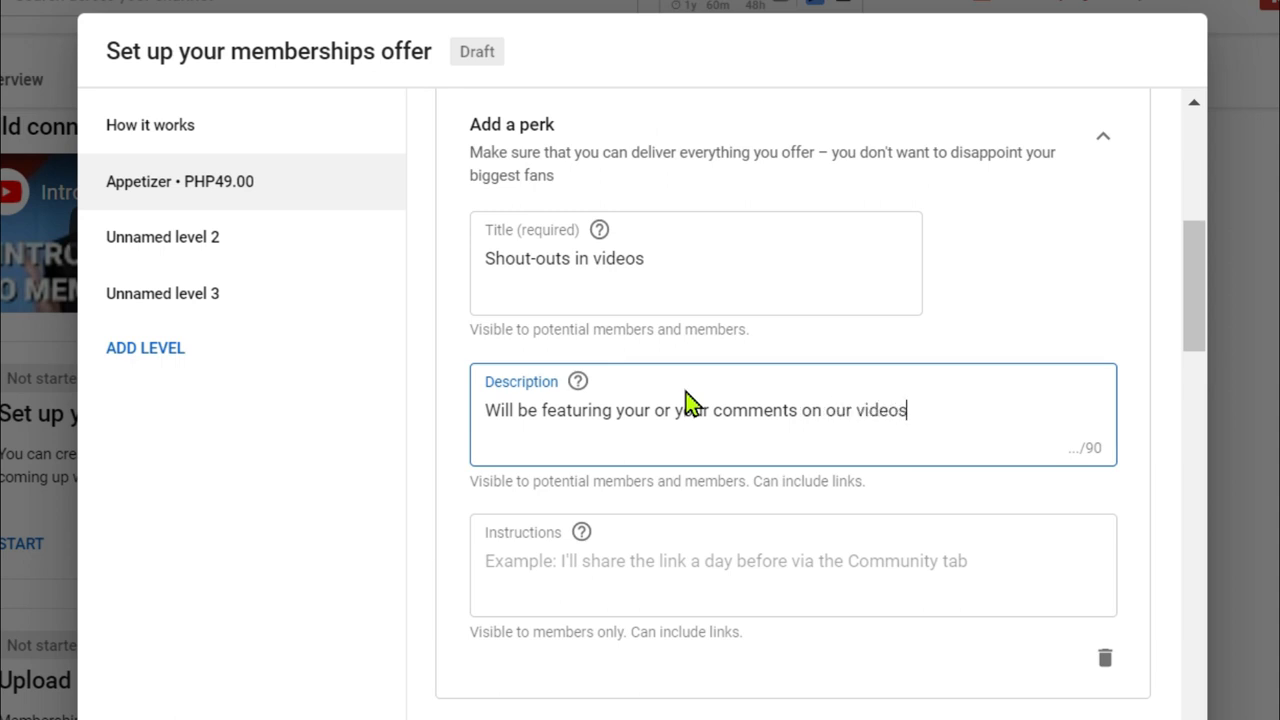
key("Tab")
Step: Enter "Use our GIFS during premiere or livestream" as the description of the Exclusive GIFs perk
scroll(731, 597, "down", 6)
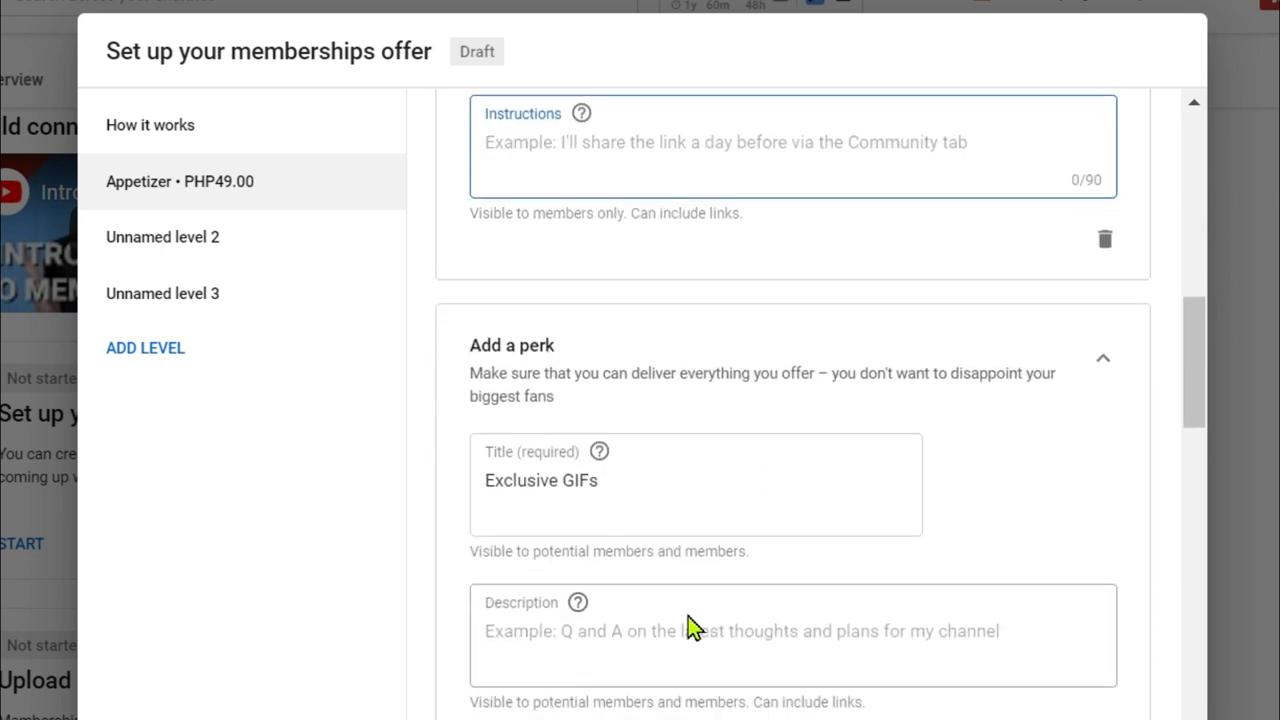
left_click(683, 503)
scroll(623, 514, "down", 3)
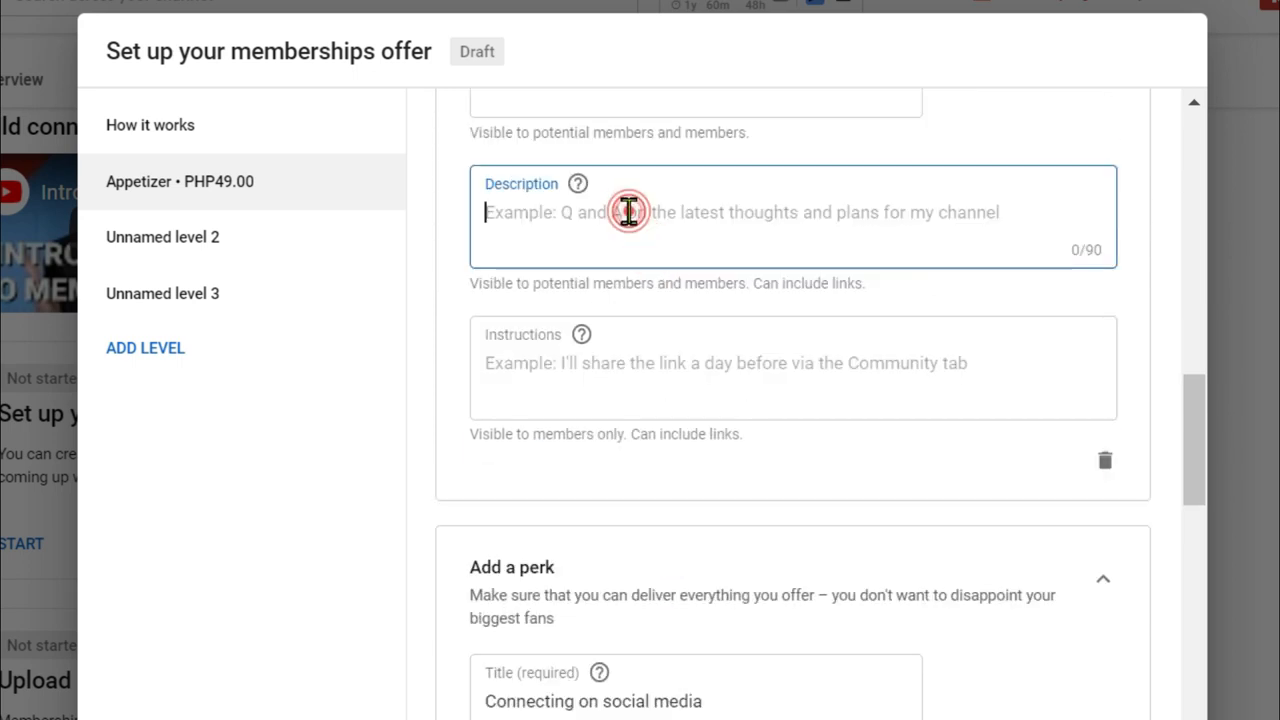
type("Us")
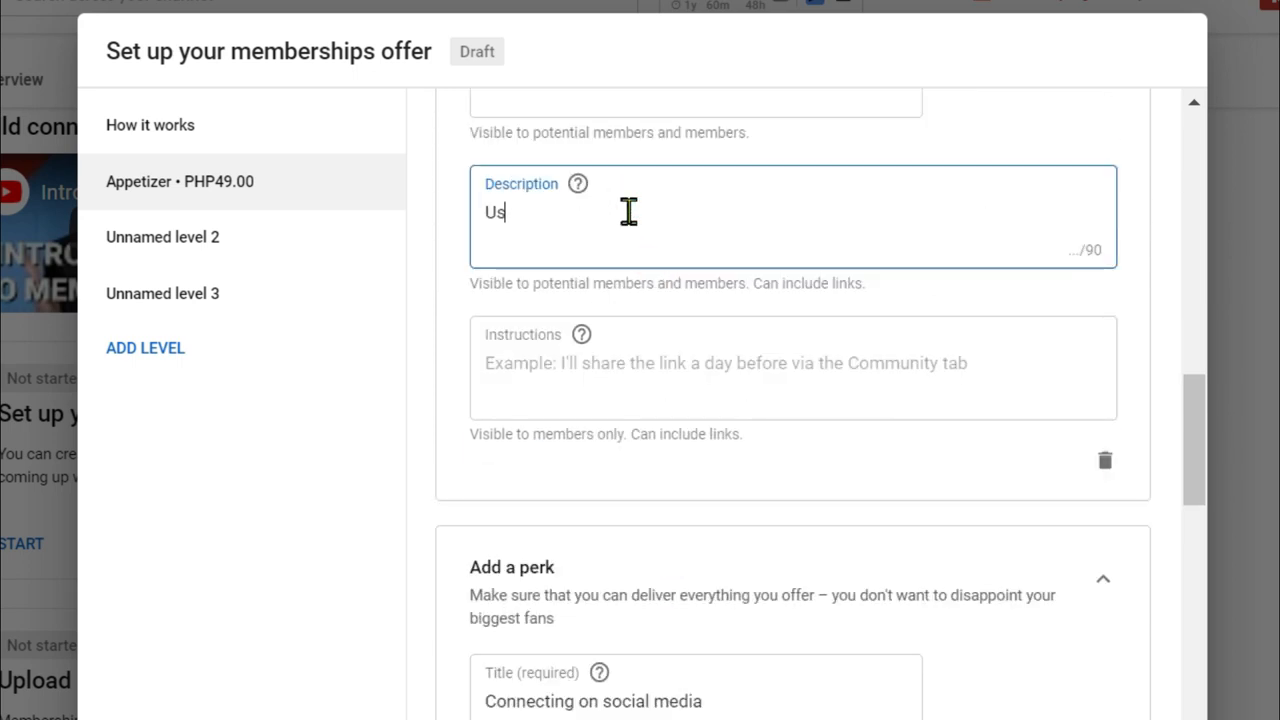
type("e our GIFS")
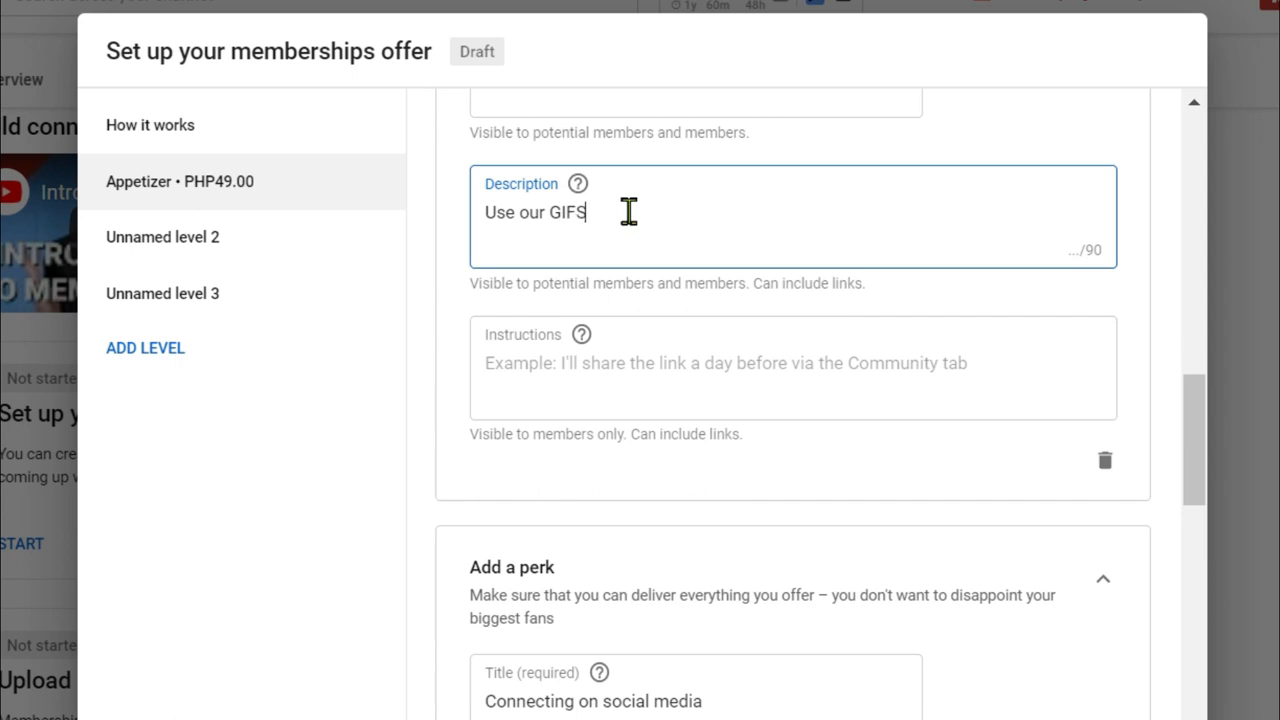
type(" during p")
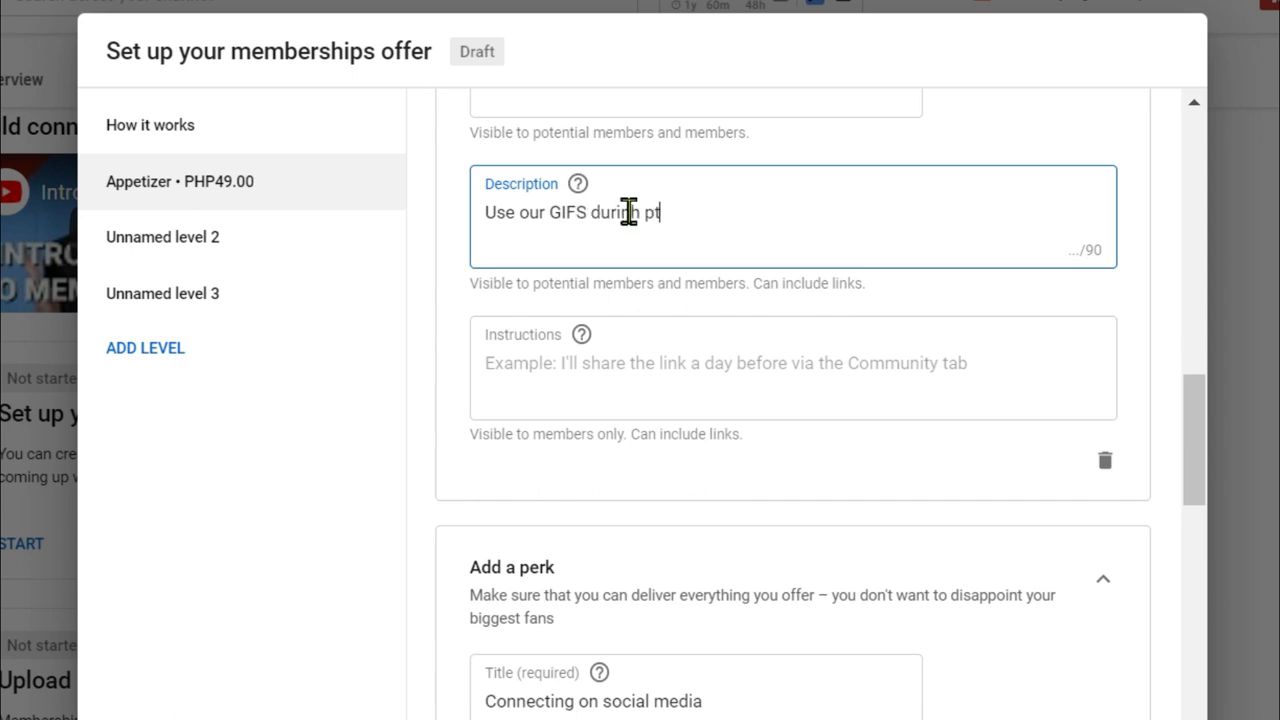
type("remiere or livestream")
Step: Enter "Connecting on our Facebook page/ accounts" as the description of the Connecting on social media perk
scroll(628, 212, "down", 4)
left_click(617, 500)
type("Connecting on our")
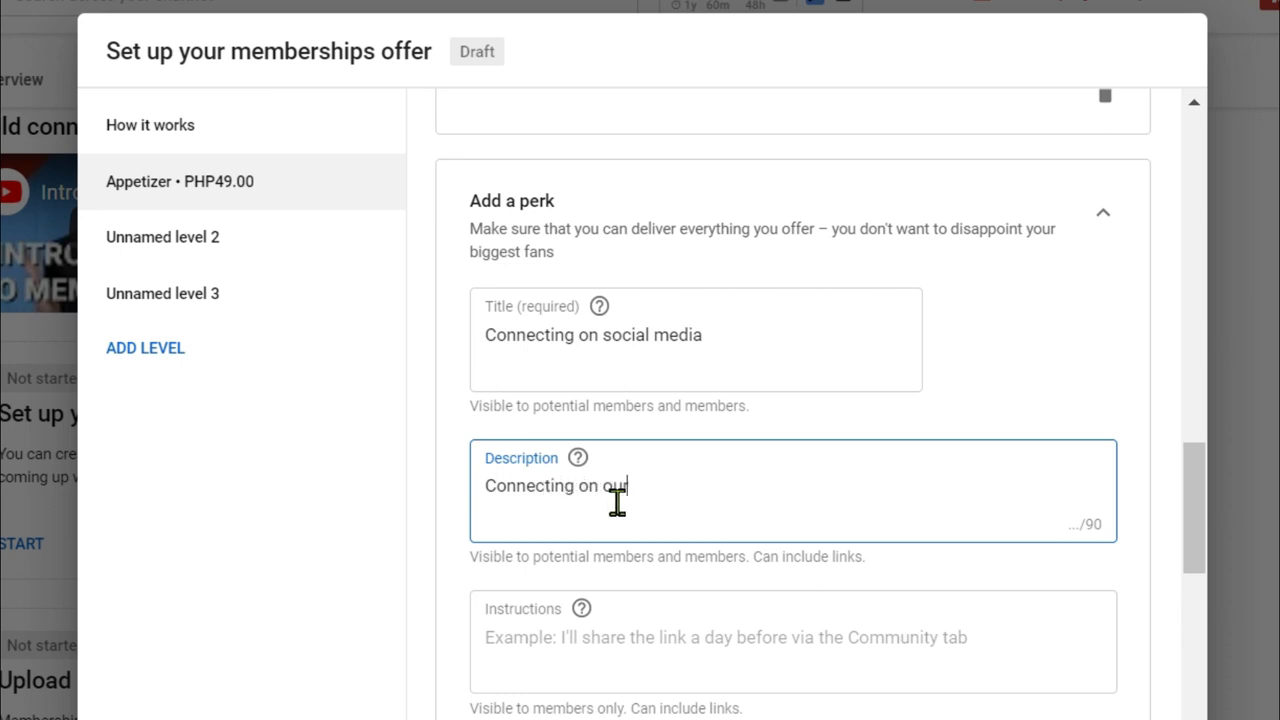
type(" Faceboo")
type("k pa")
key("BackSpace")
type("page")
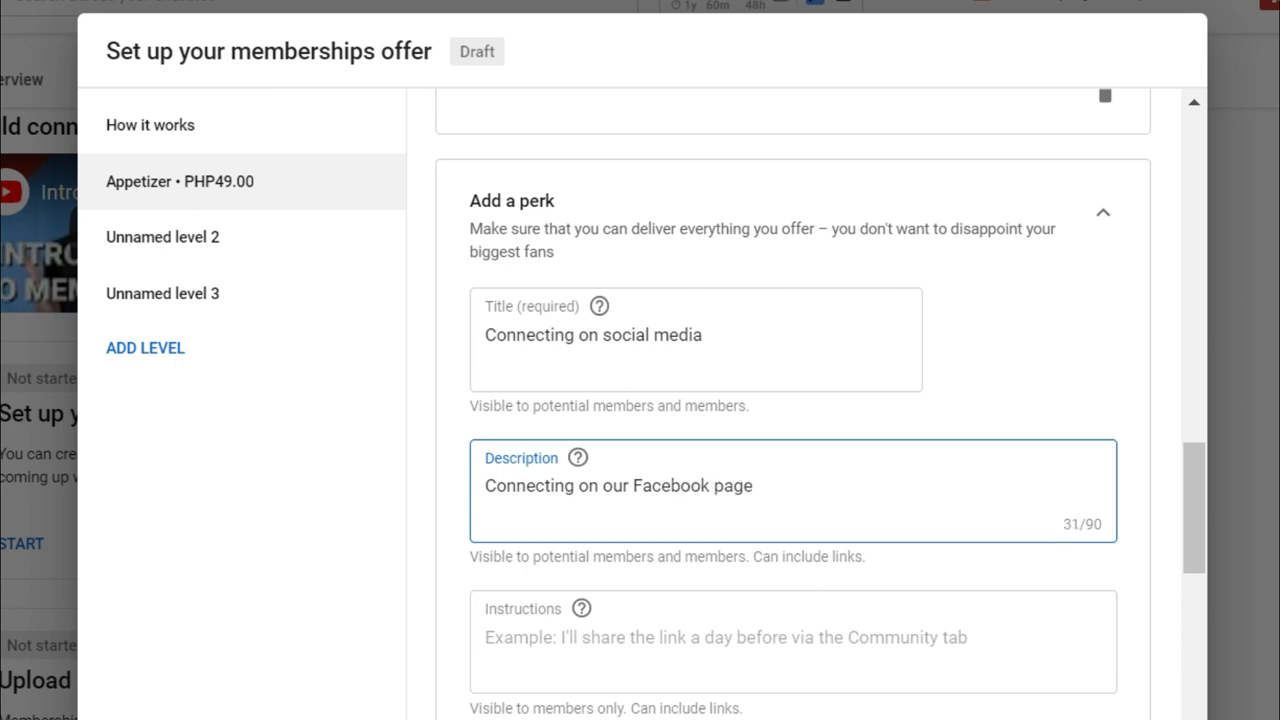
type("/ accounts")
Step: Enter "Get access to exclusive videos" as the description of the Exclusive members-only videos perk
scroll(814, 583, "down", 5)
left_click(680, 660)
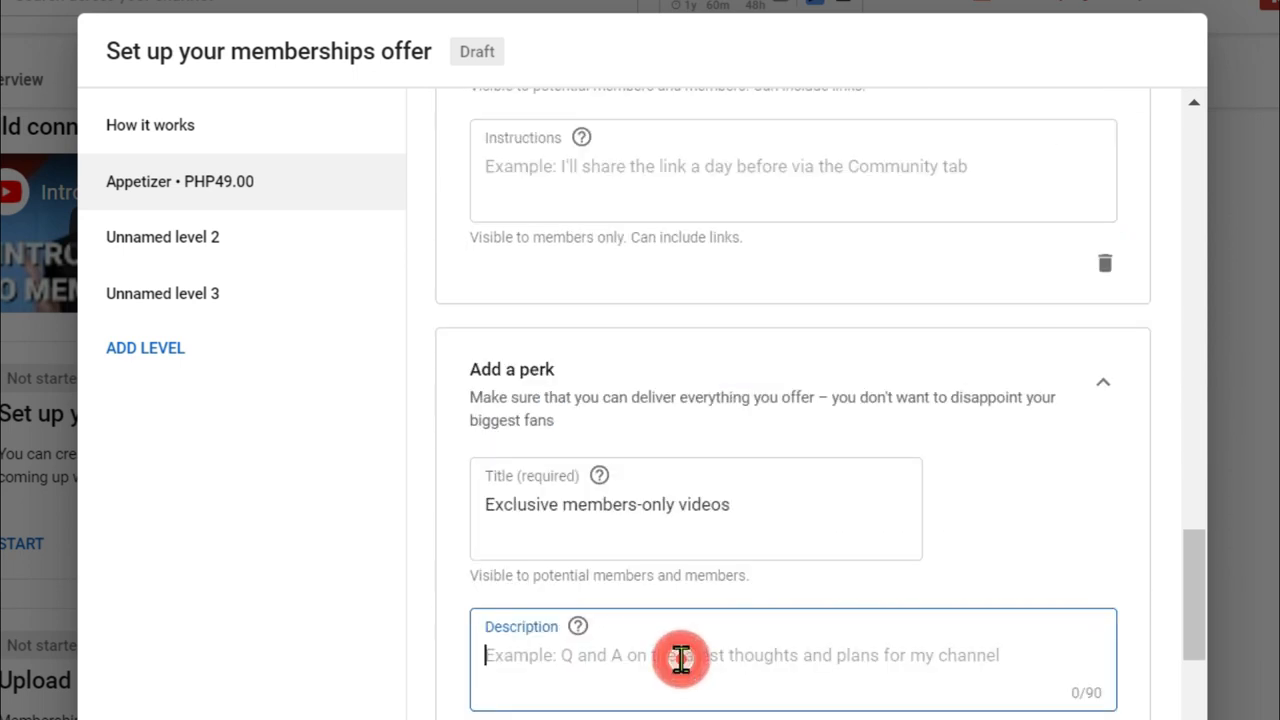
scroll(700, 640, "down", 2)
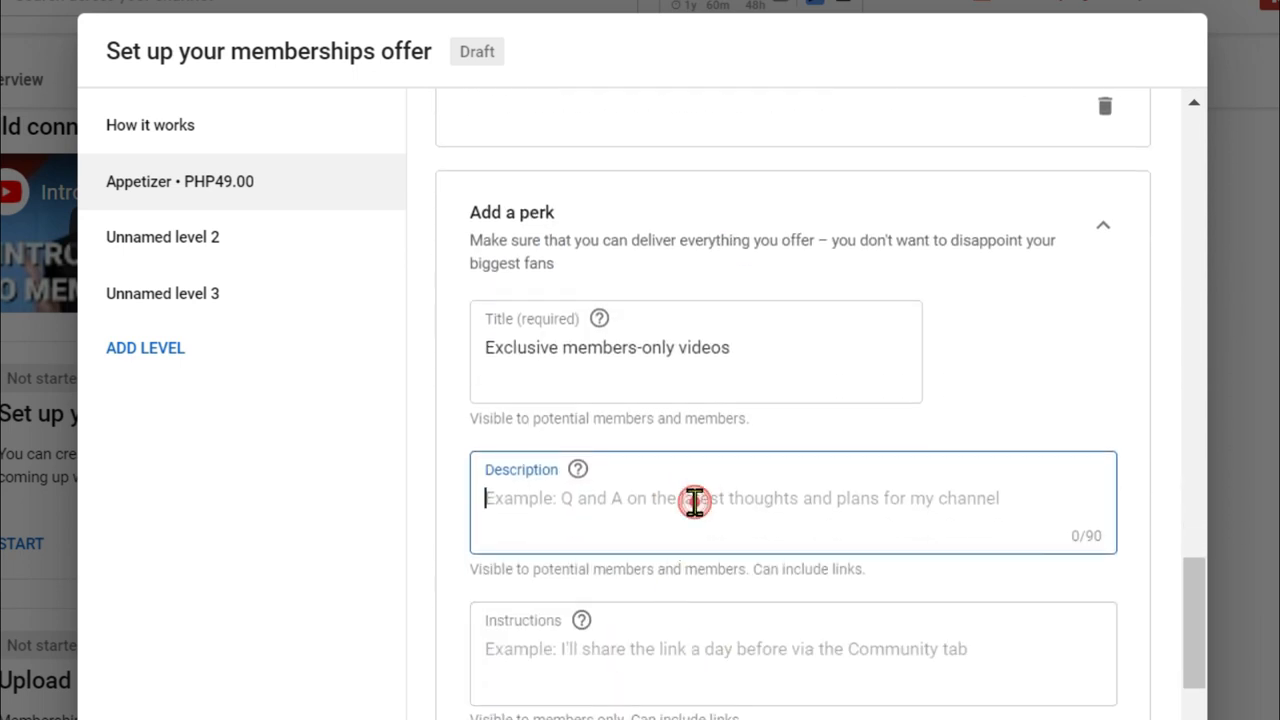
type("Get access to e")
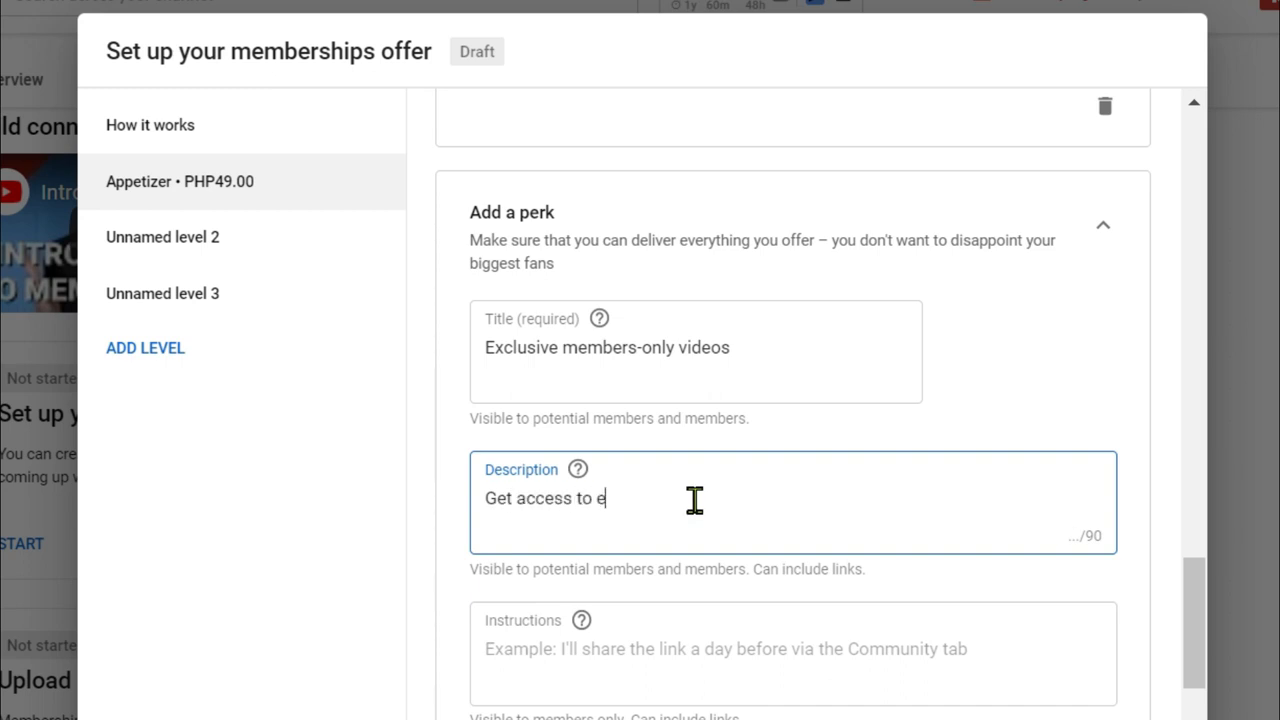
type("xclusive videos")
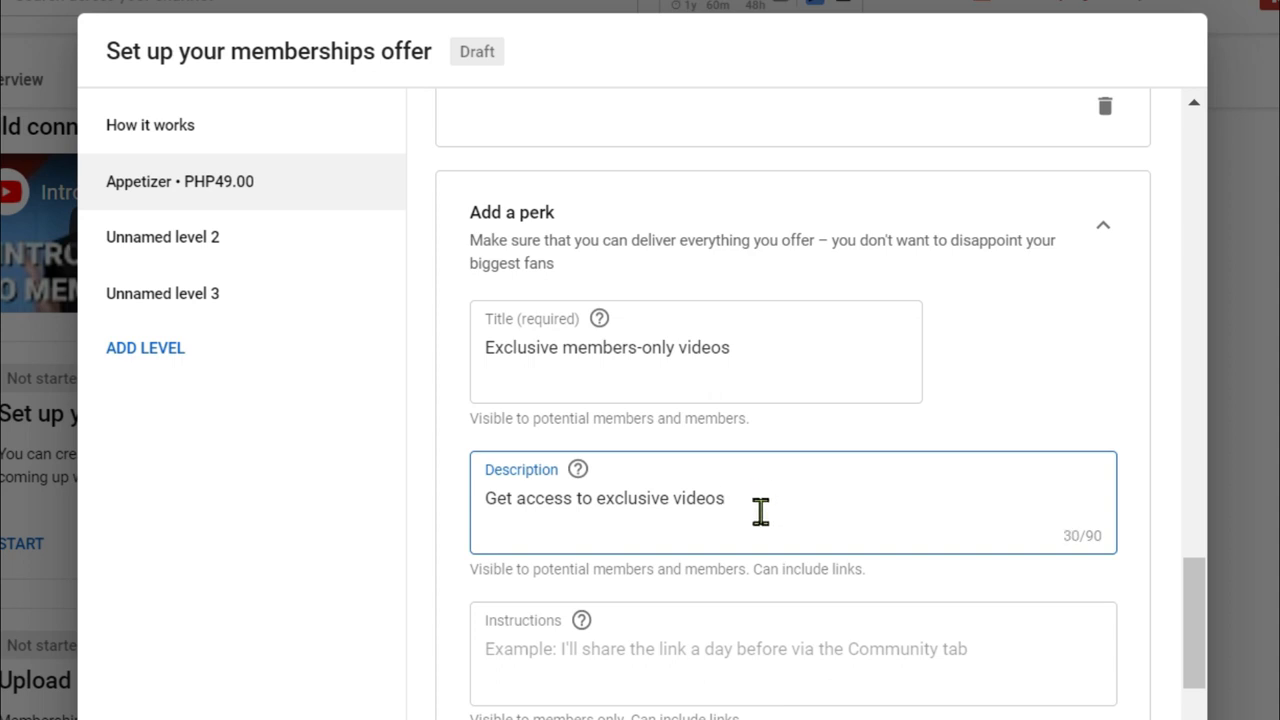
Step: Name the second membership level Main and set its monthly price to PHP129.00
scroll(763, 511, "down", 4)
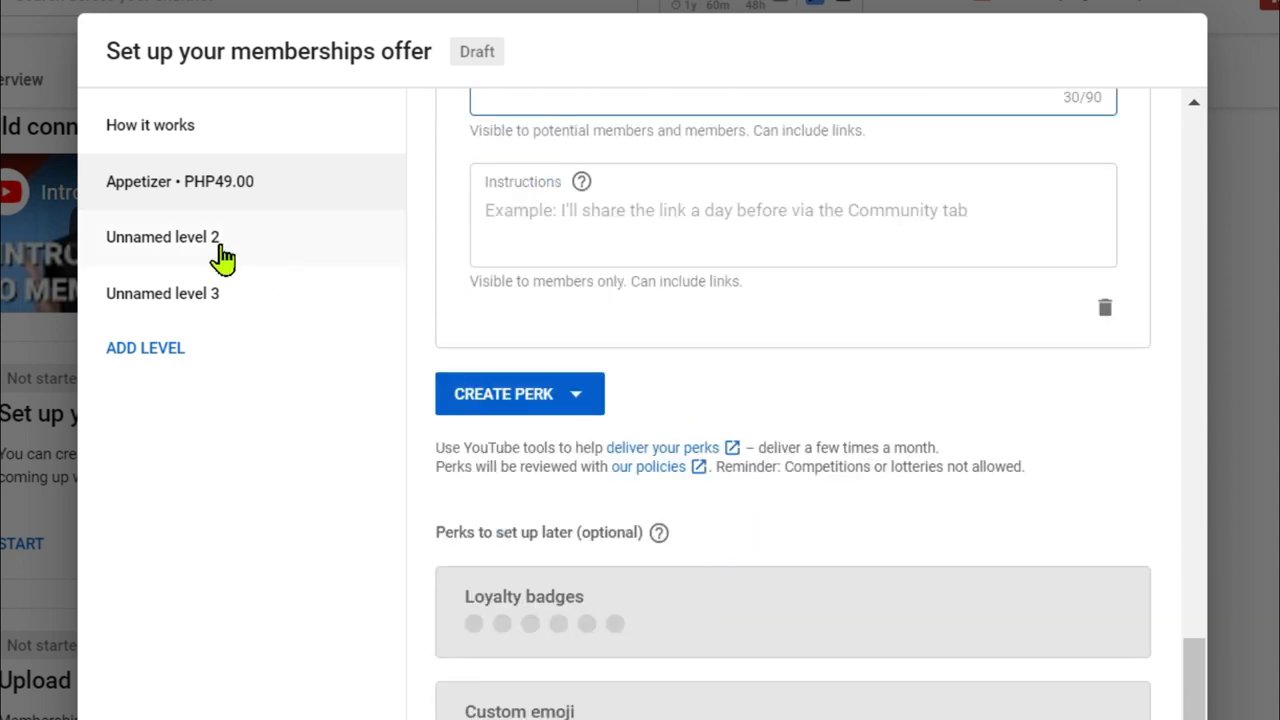
left_click(217, 248)
left_click(613, 241)
type("MA")
key("BackSpace")
type("ain")
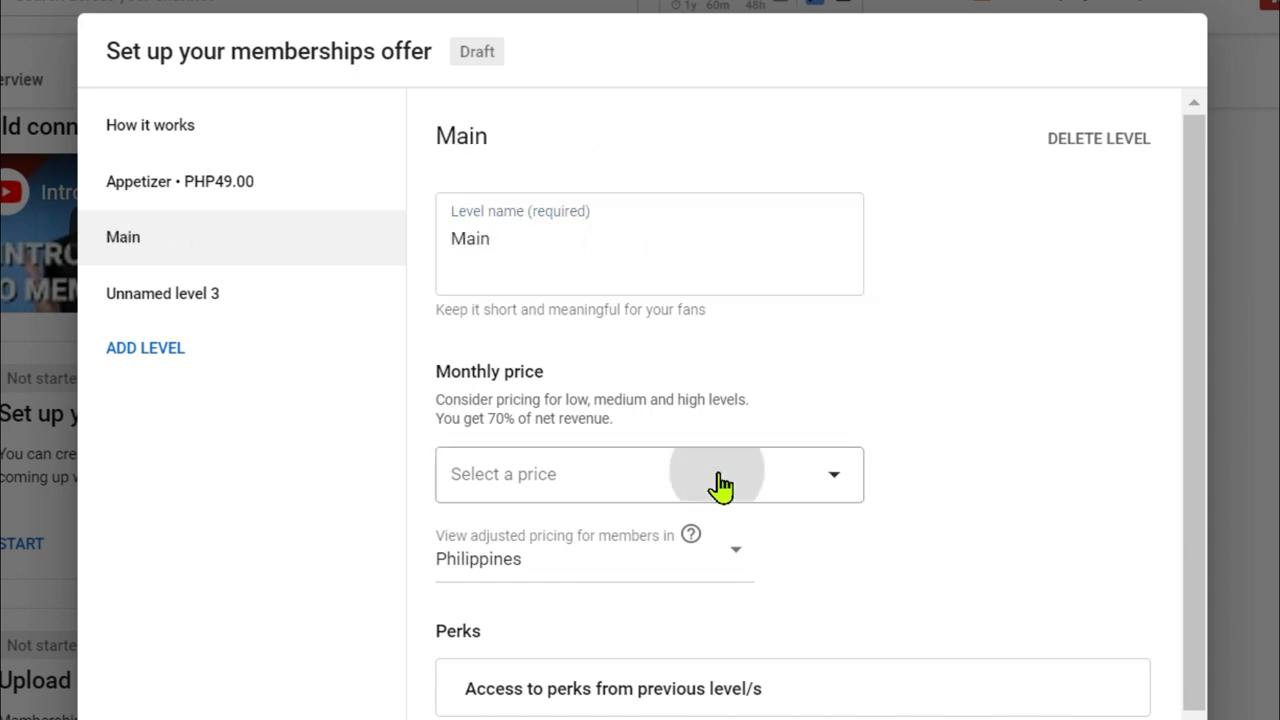
left_click(719, 474)
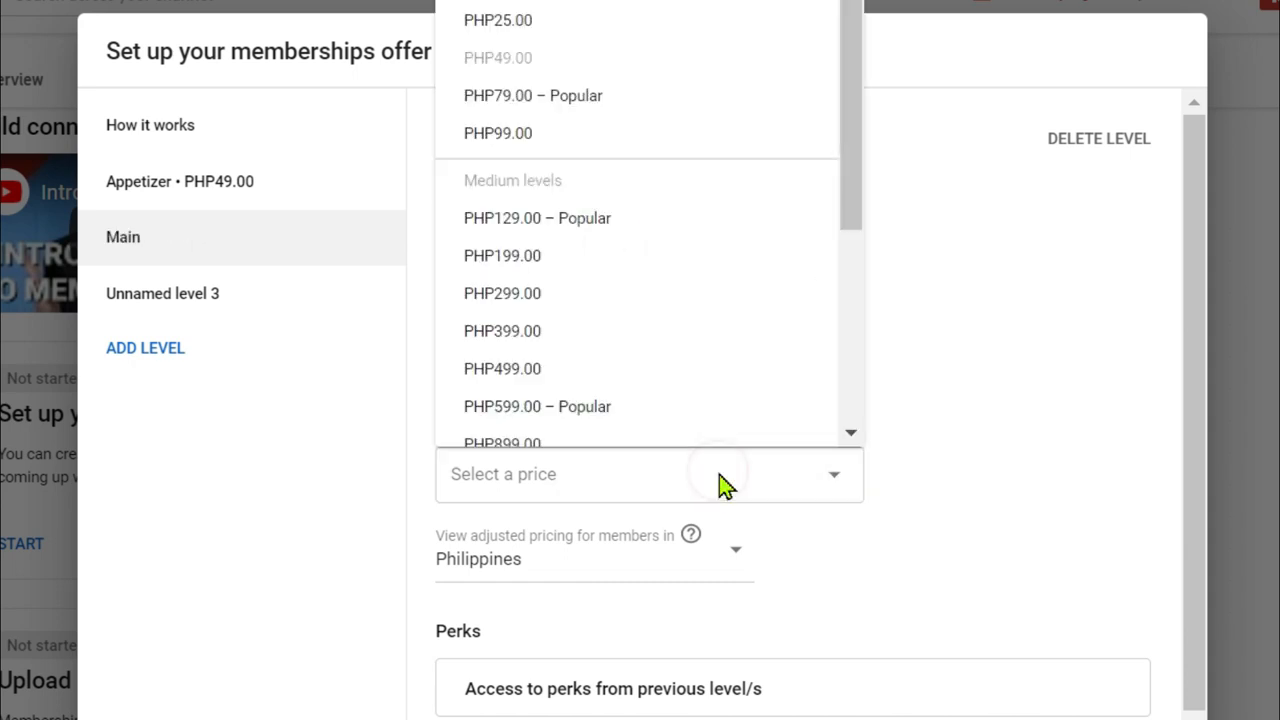
left_click(549, 232)
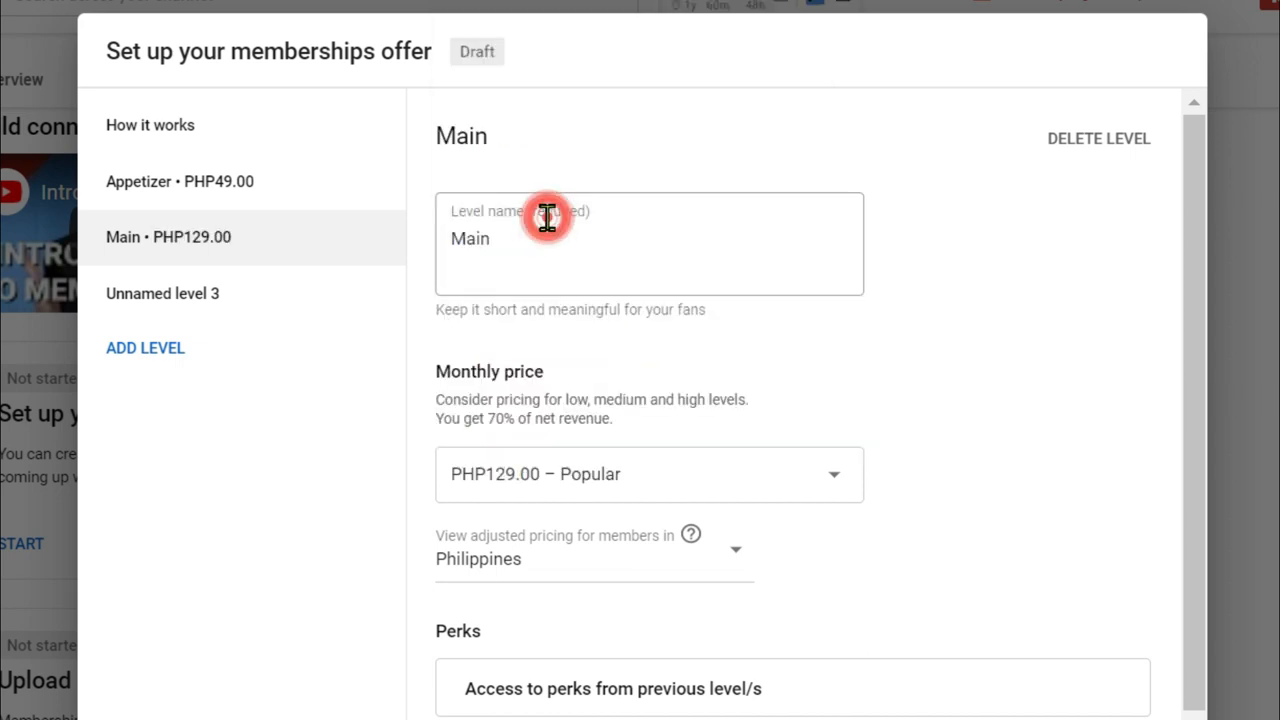
Step: Add a perk to the Main level and title it "Promoting Your Channel"
scroll(629, 543, "down", 1)
left_click(553, 694)
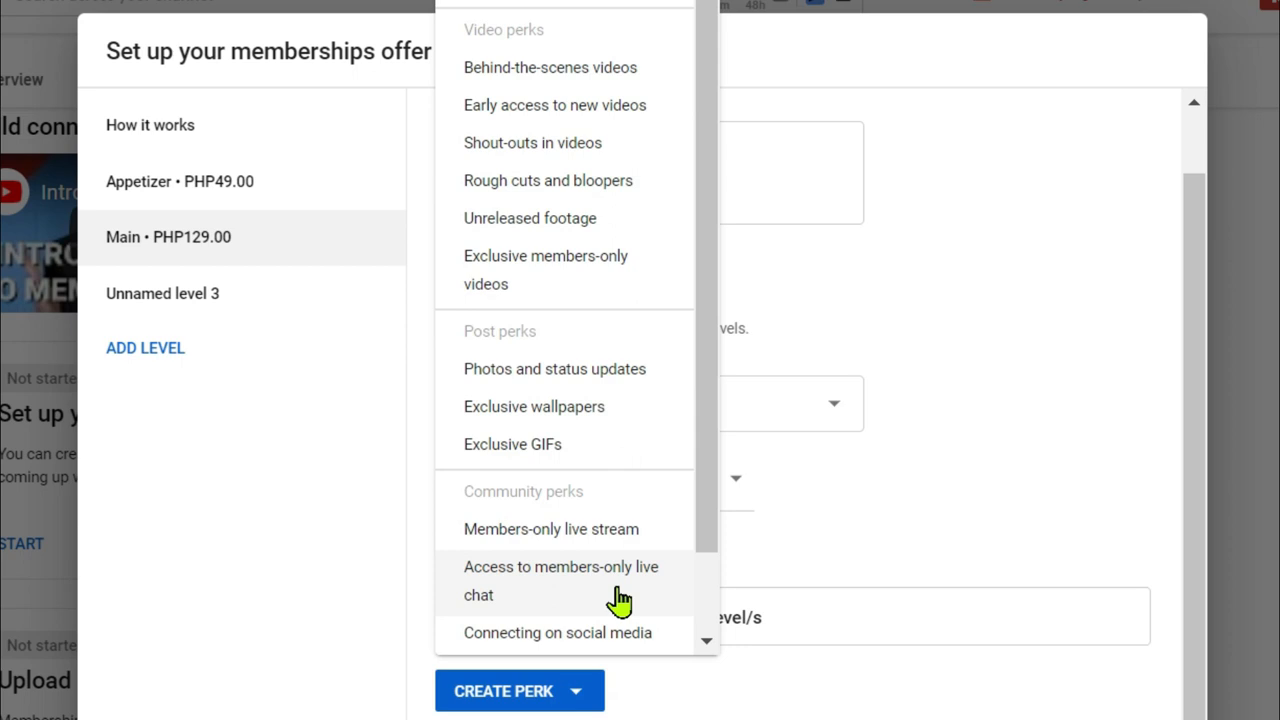
left_click(620, 598)
left_click_drag(568, 636, 860, 636)
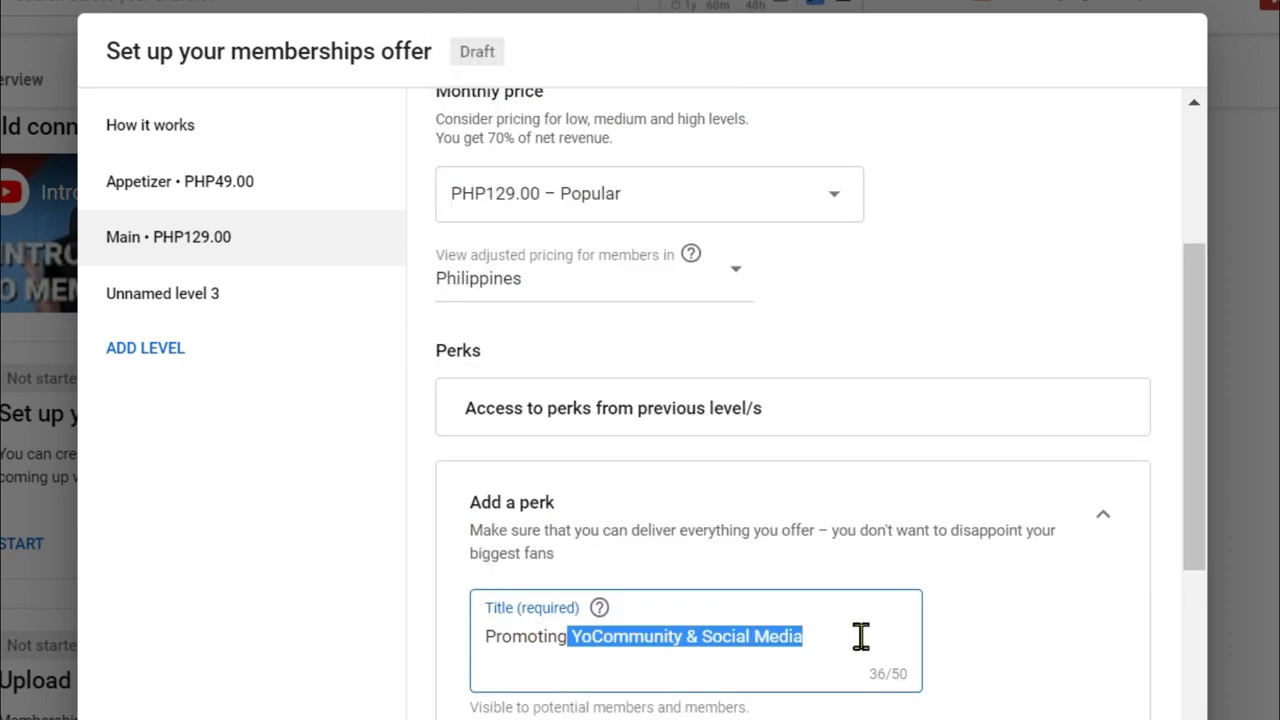
type("Your")
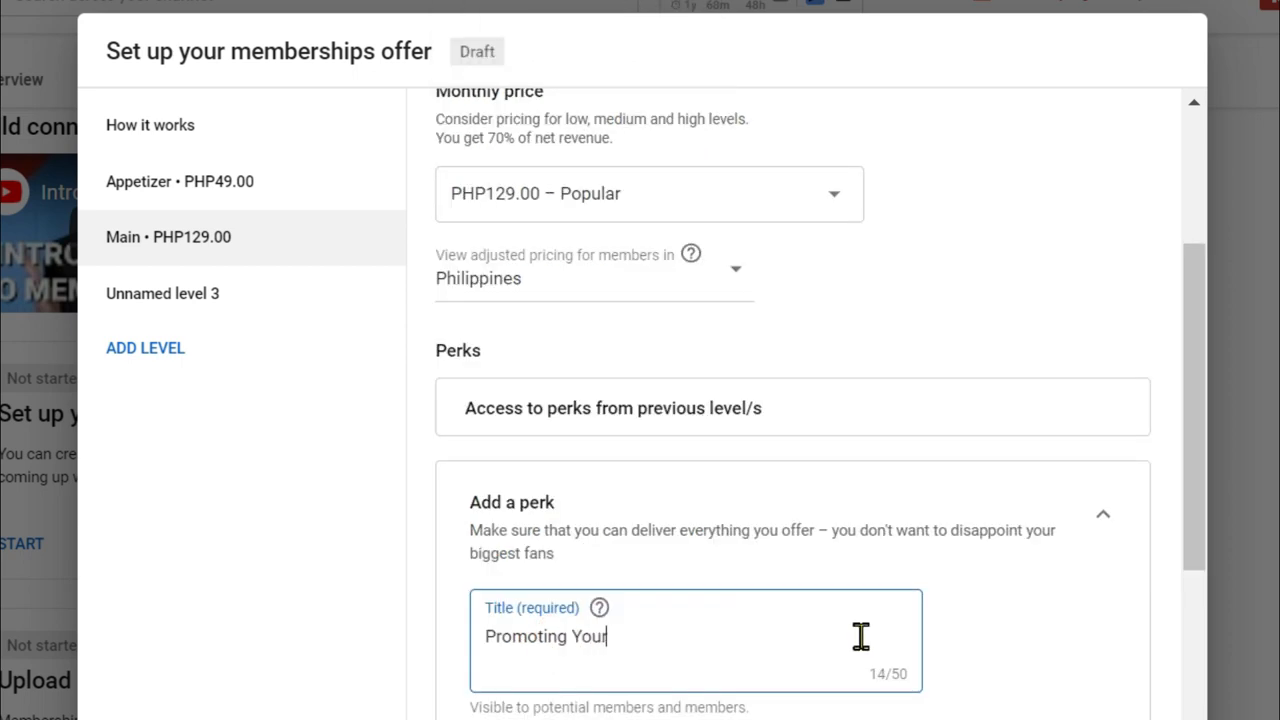
type(" Channel")
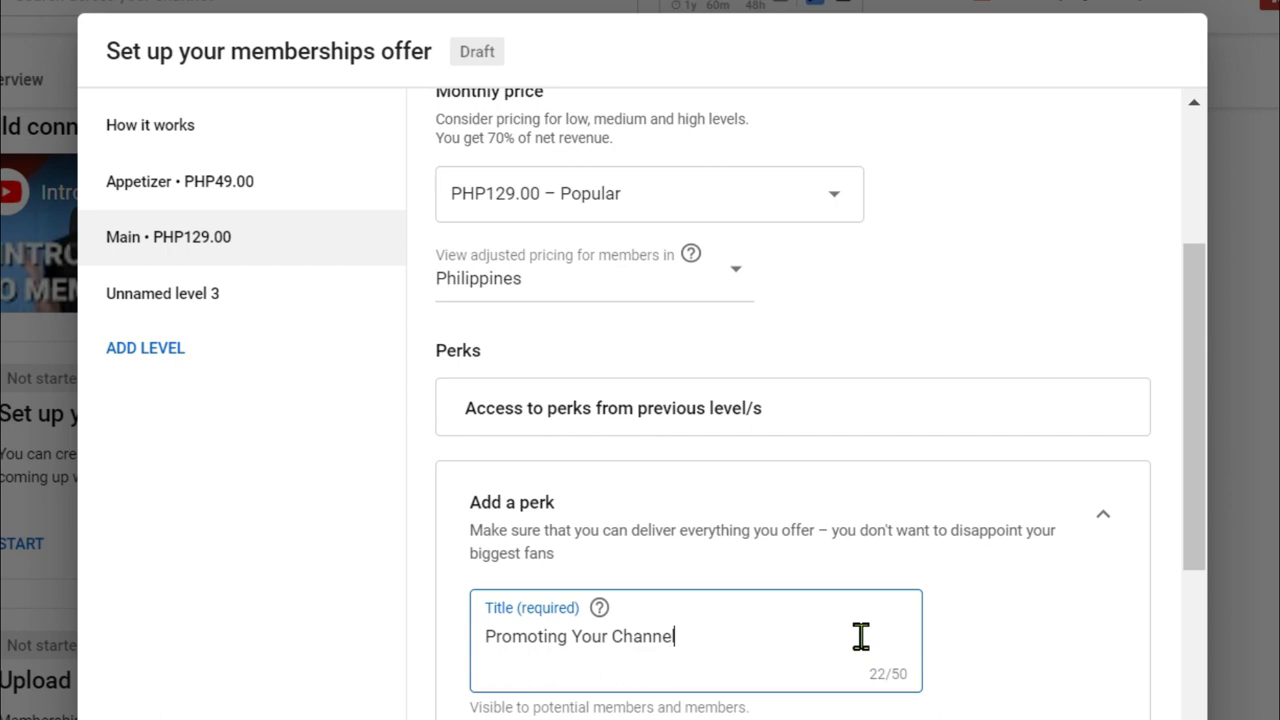
Step: Enter "Will share your videos/premieres/livestreams to my community & social media" as the description of the Promoting Your Channel perk
scroll(861, 636, "down", 2)
left_click(707, 583)
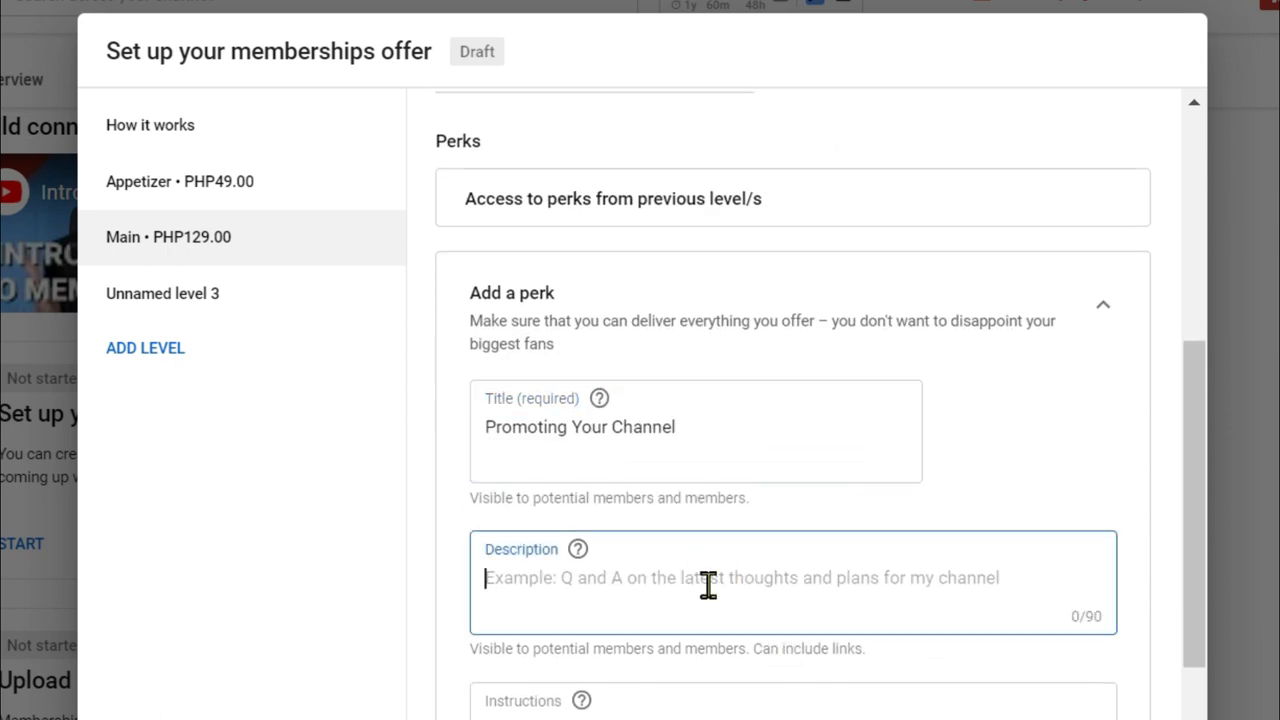
type("Will share your videos/premieres/li")
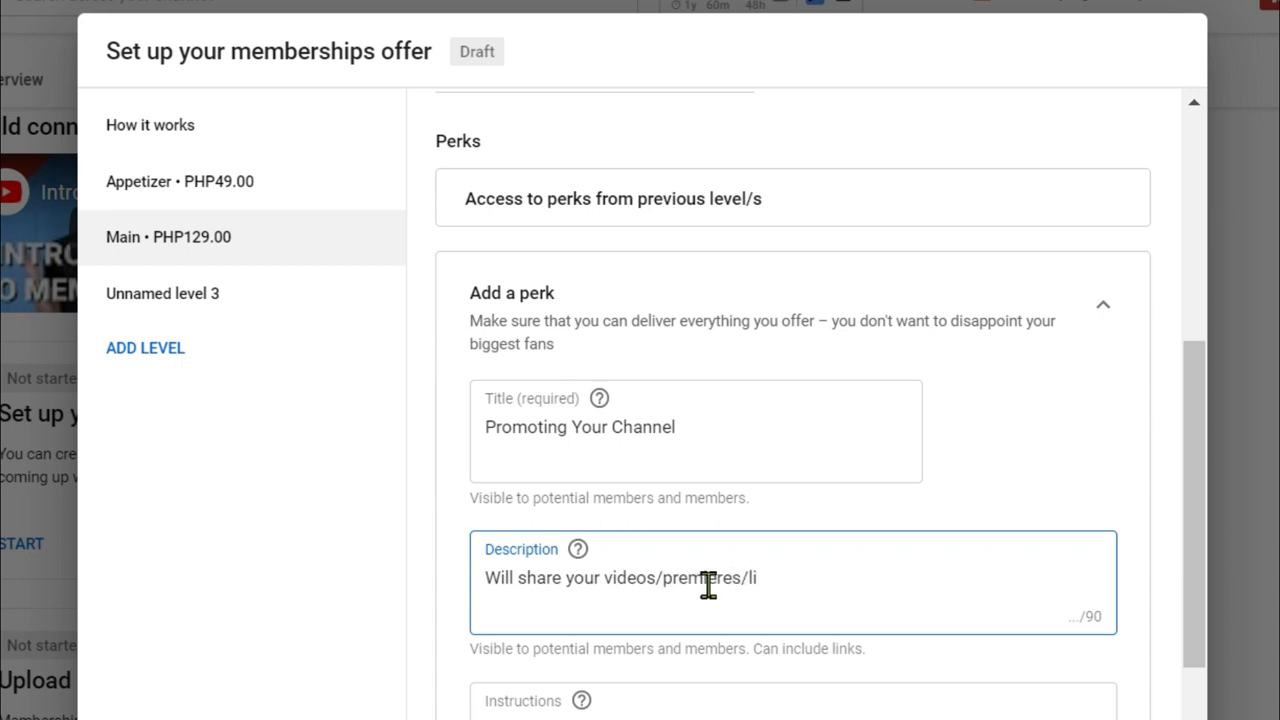
type("vestreams to my communi")
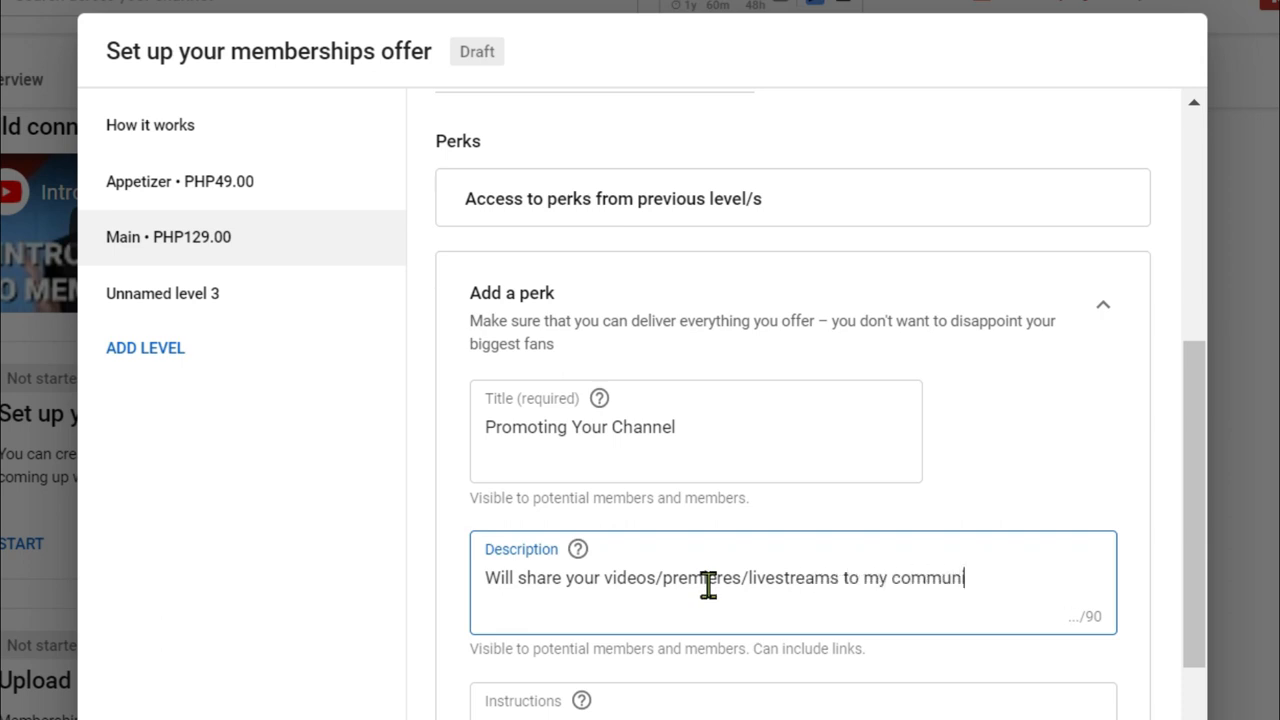
type("ty & social media")
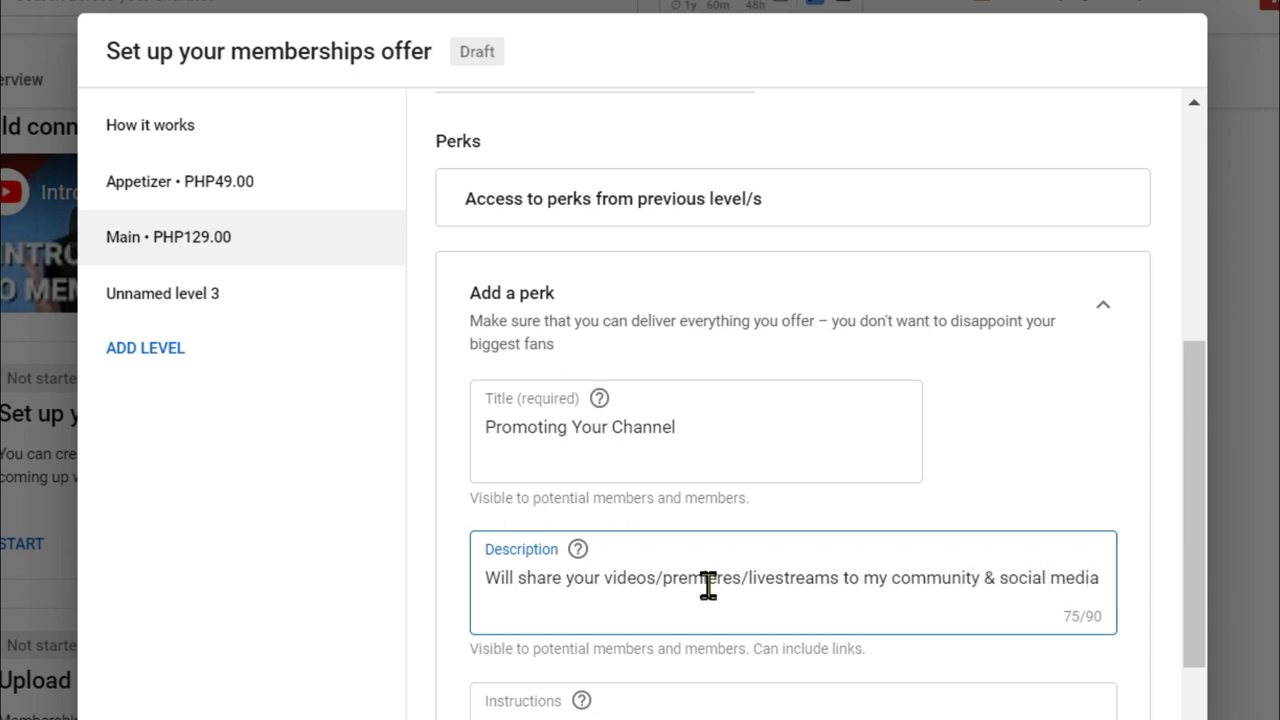
Step: Enter "Will share the link to my community tab & social media accounts" as the instructions of the Promoting Your Channel perk
left_click(782, 700)
scroll(810, 600, "down", 2)
type("Will share ")
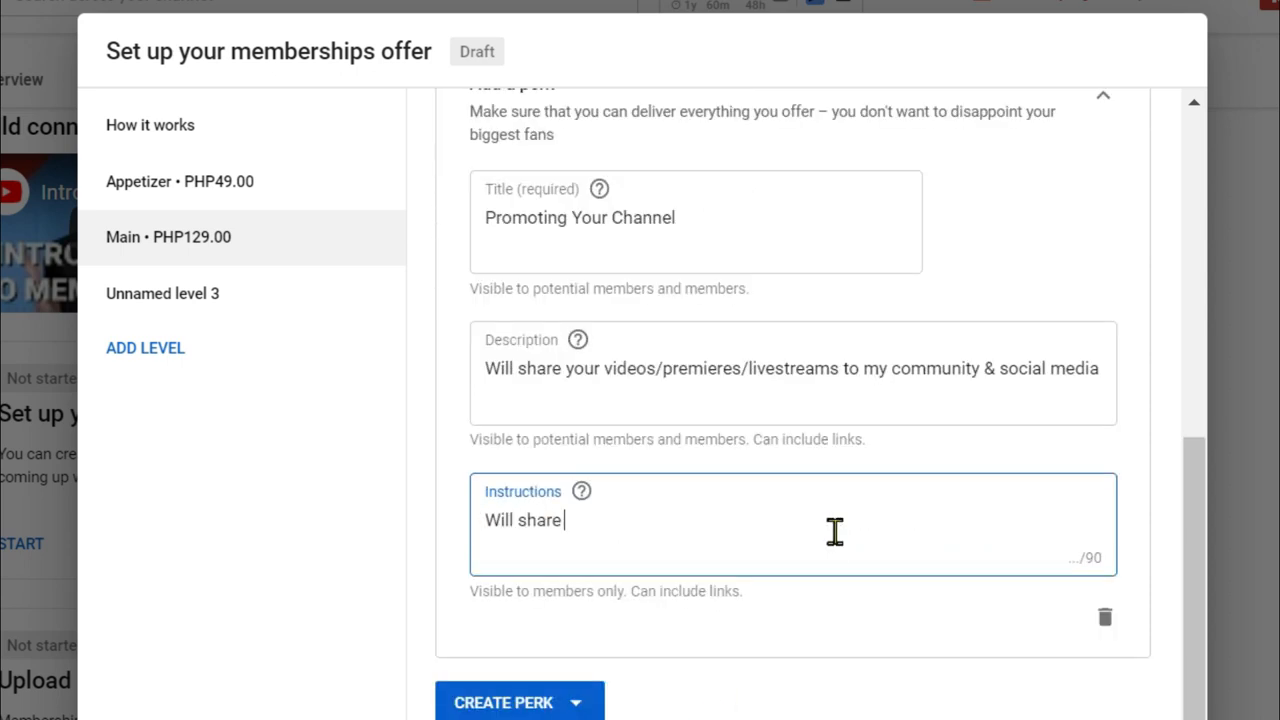
type("the link on")
key("BackSpace")
type("too my community tab")
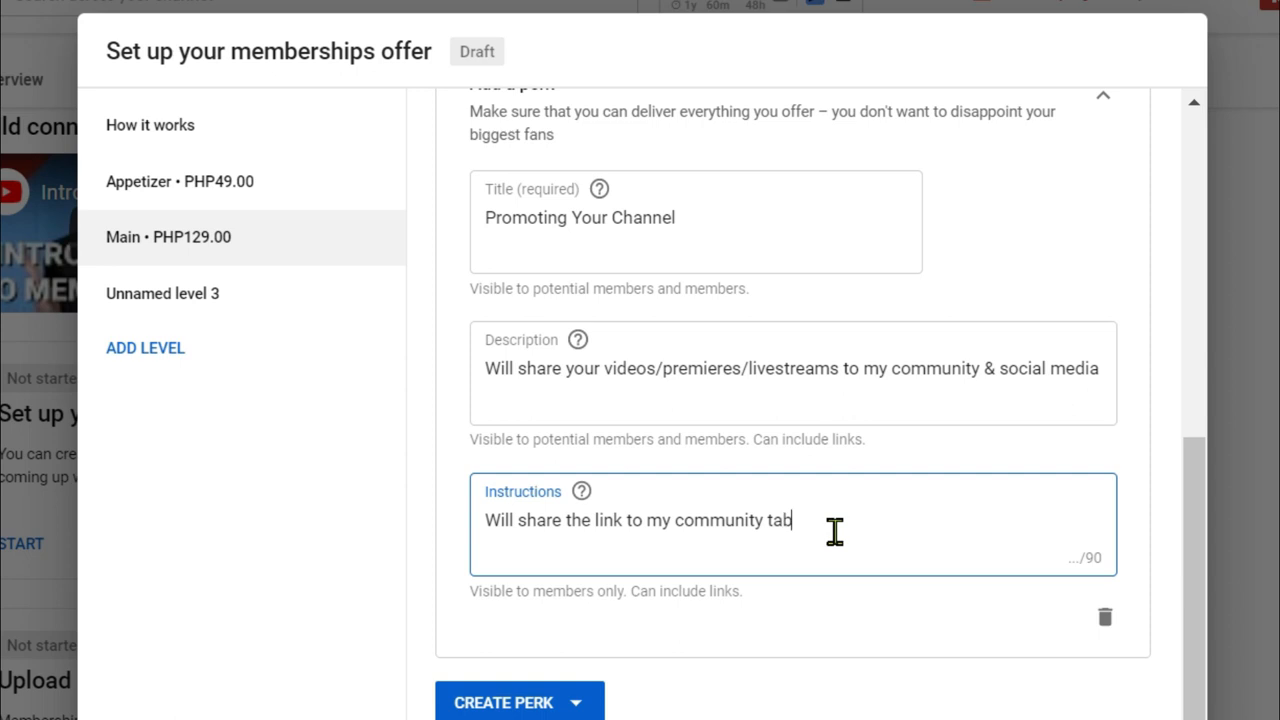
type(" & social media ac")
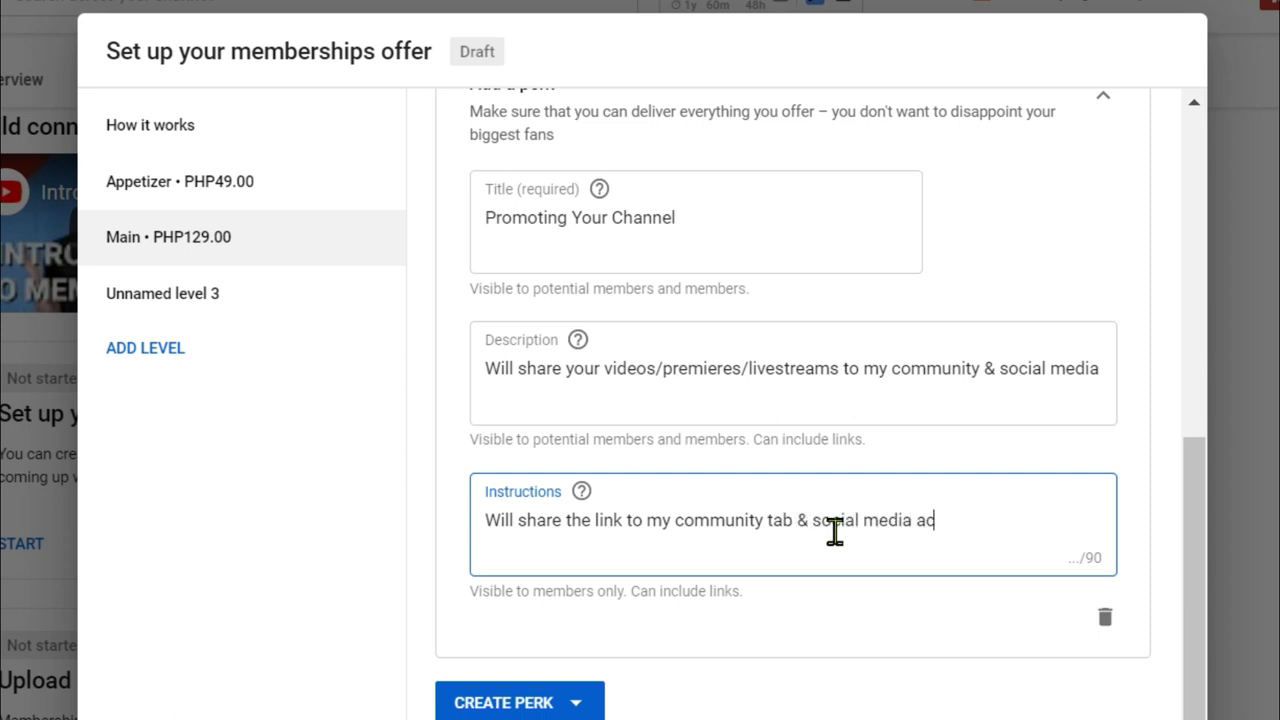
type("counts")
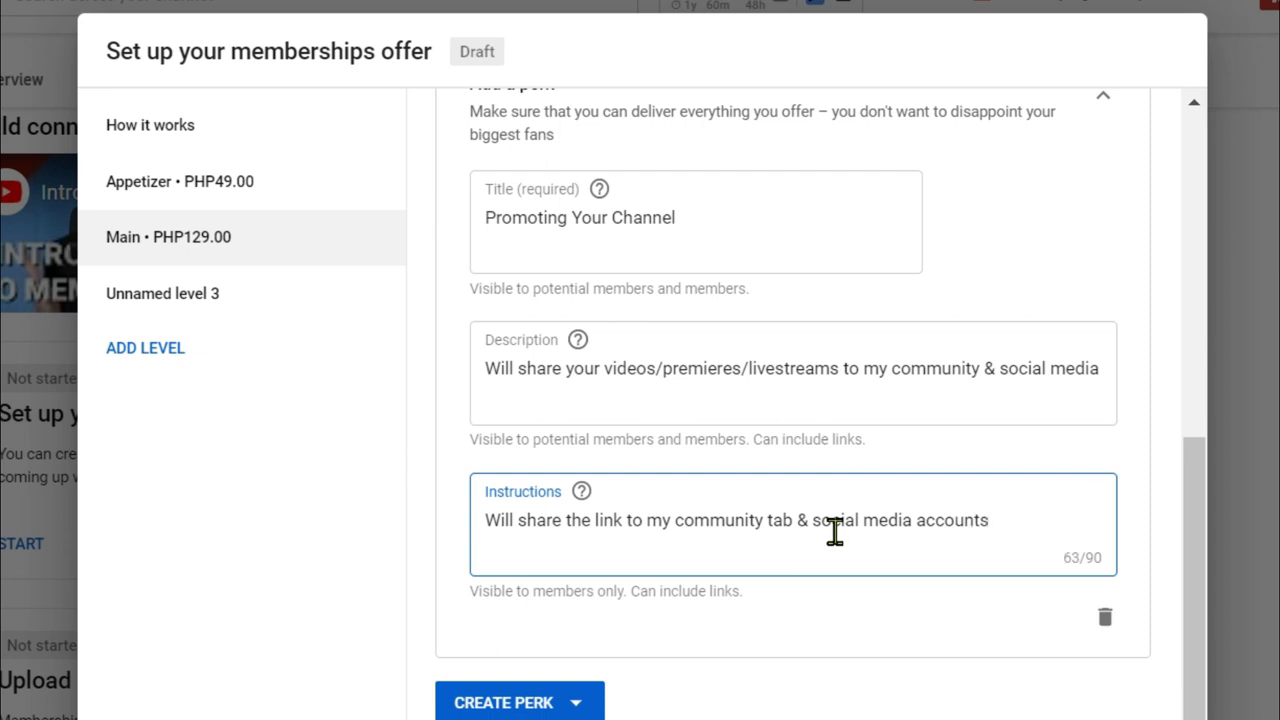
Step: Name the third membership level Dessert and set its monthly price to PHP599.00
left_click(197, 312)
left_click(552, 250)
type("A")
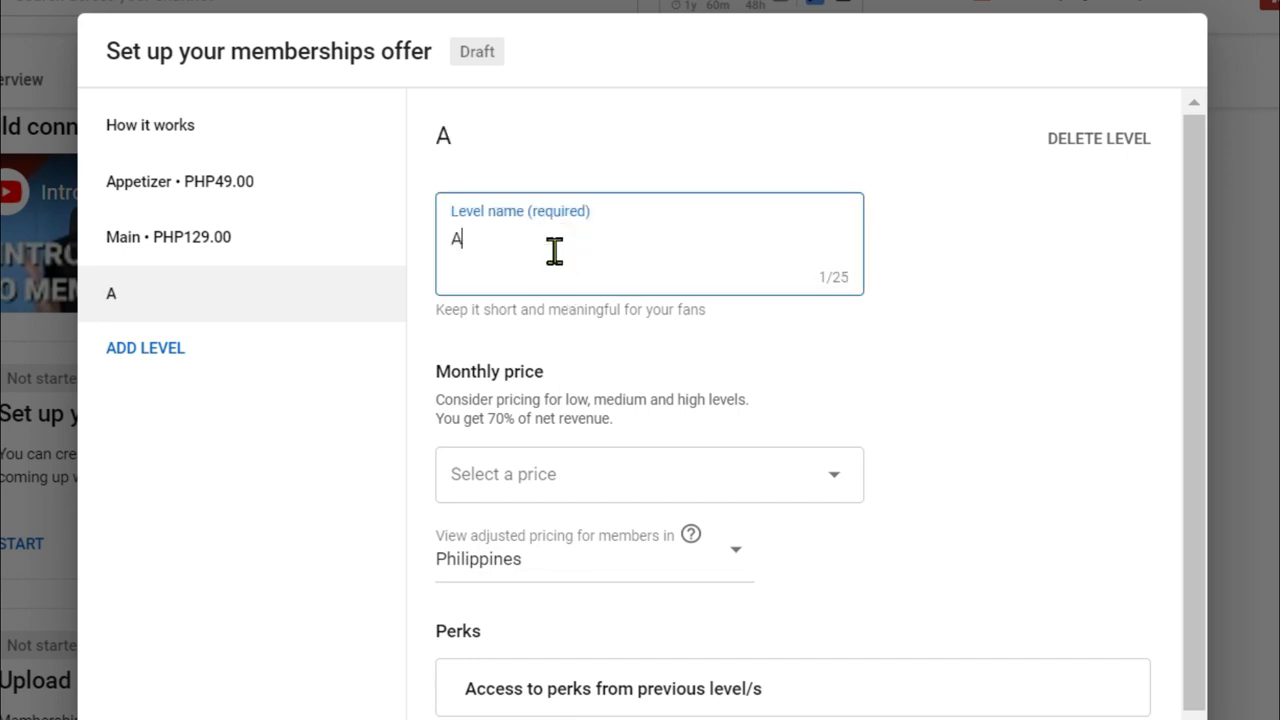
key("BackSpace")
type("Desse")
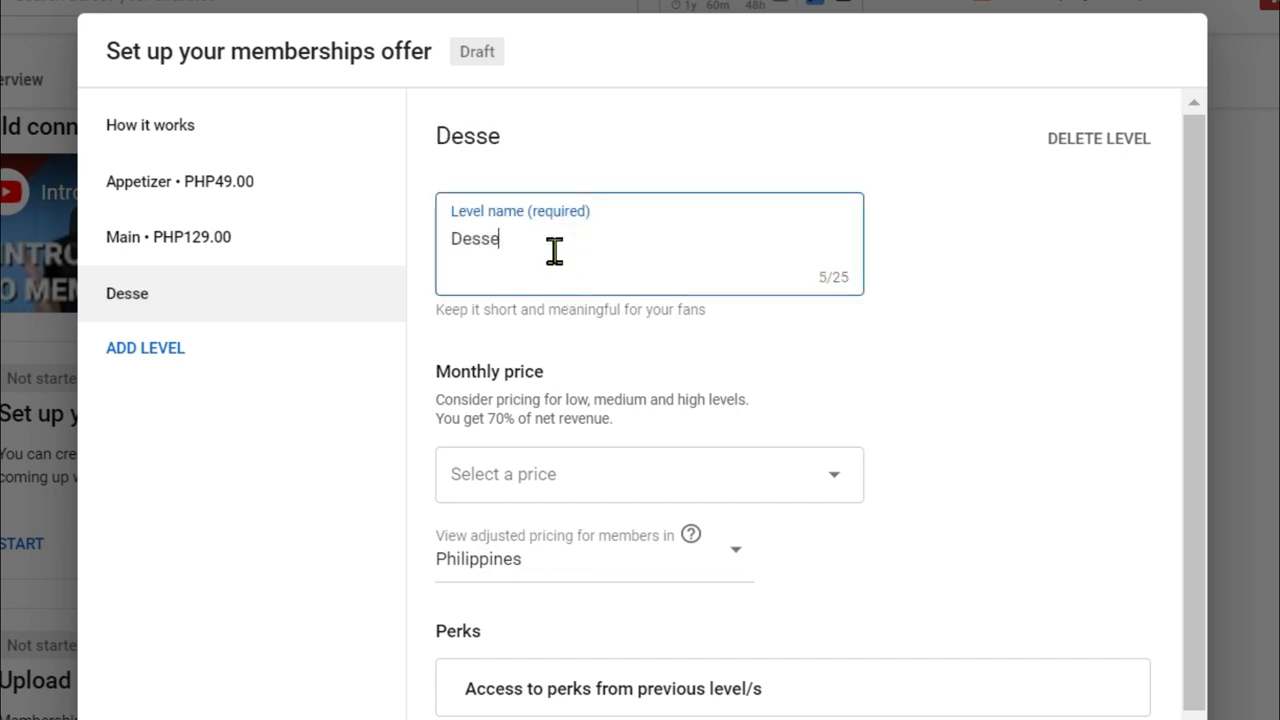
type("rt")
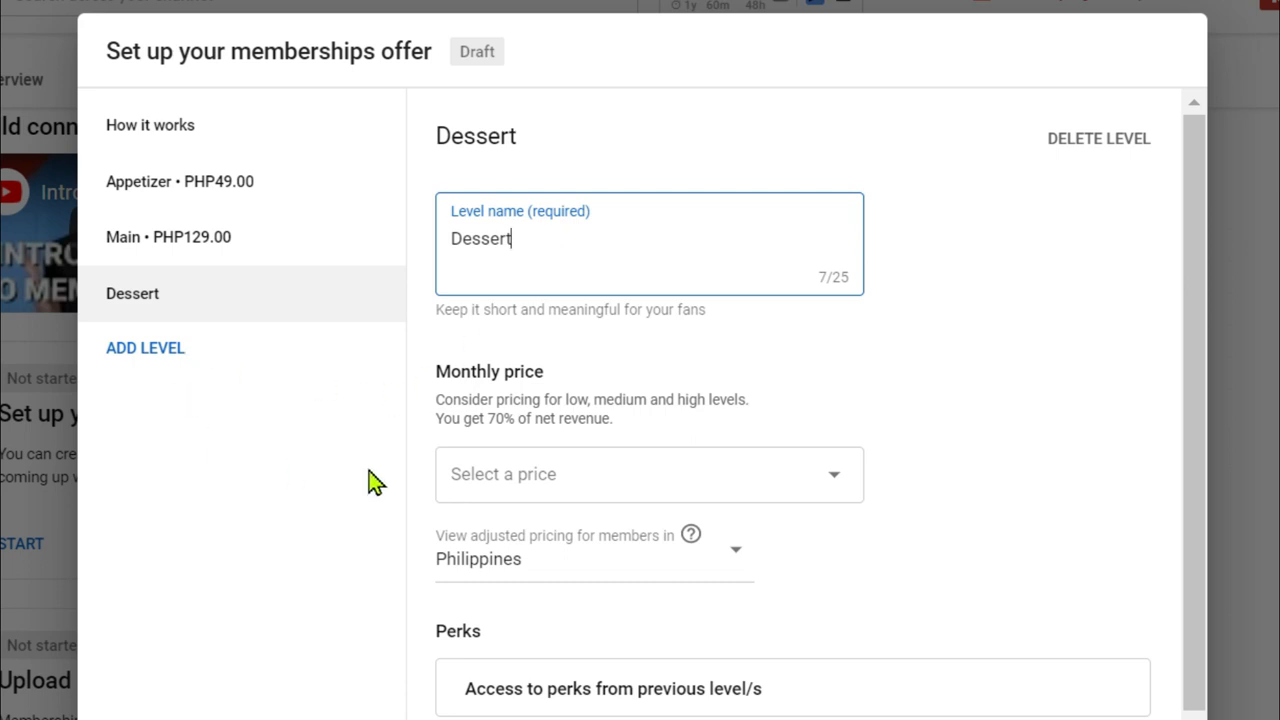
left_click(721, 476)
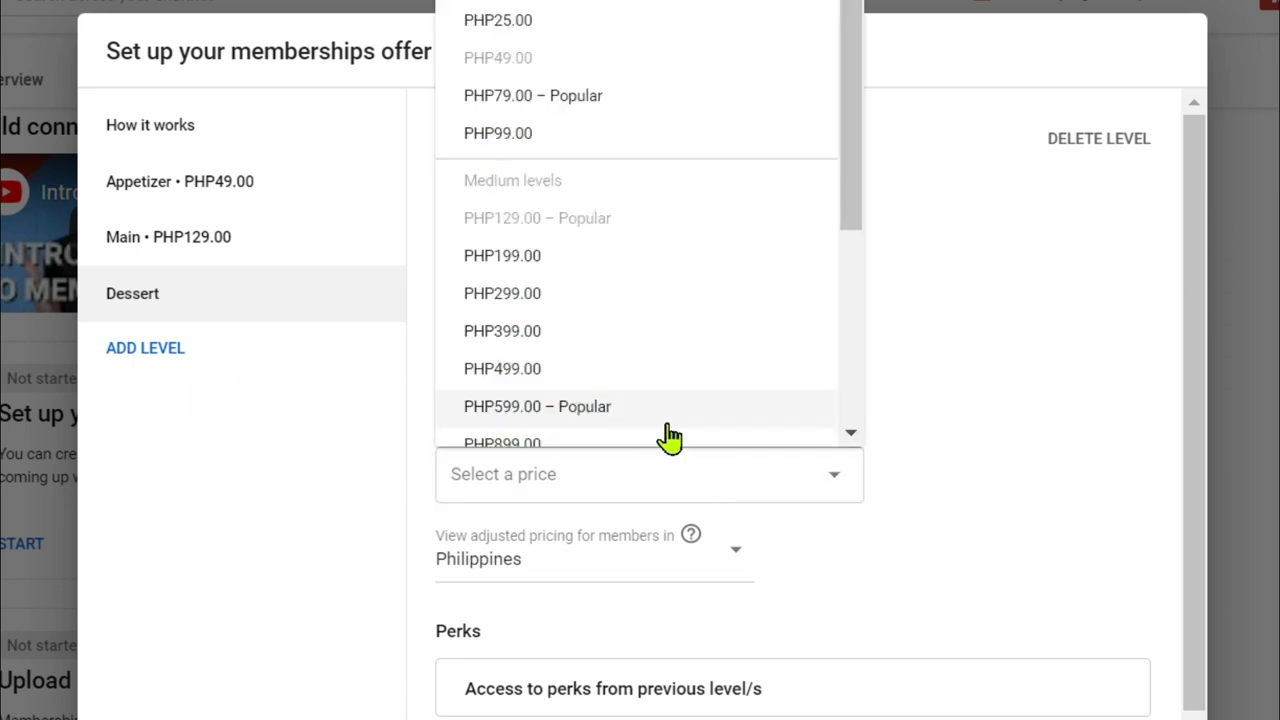
left_click(562, 410)
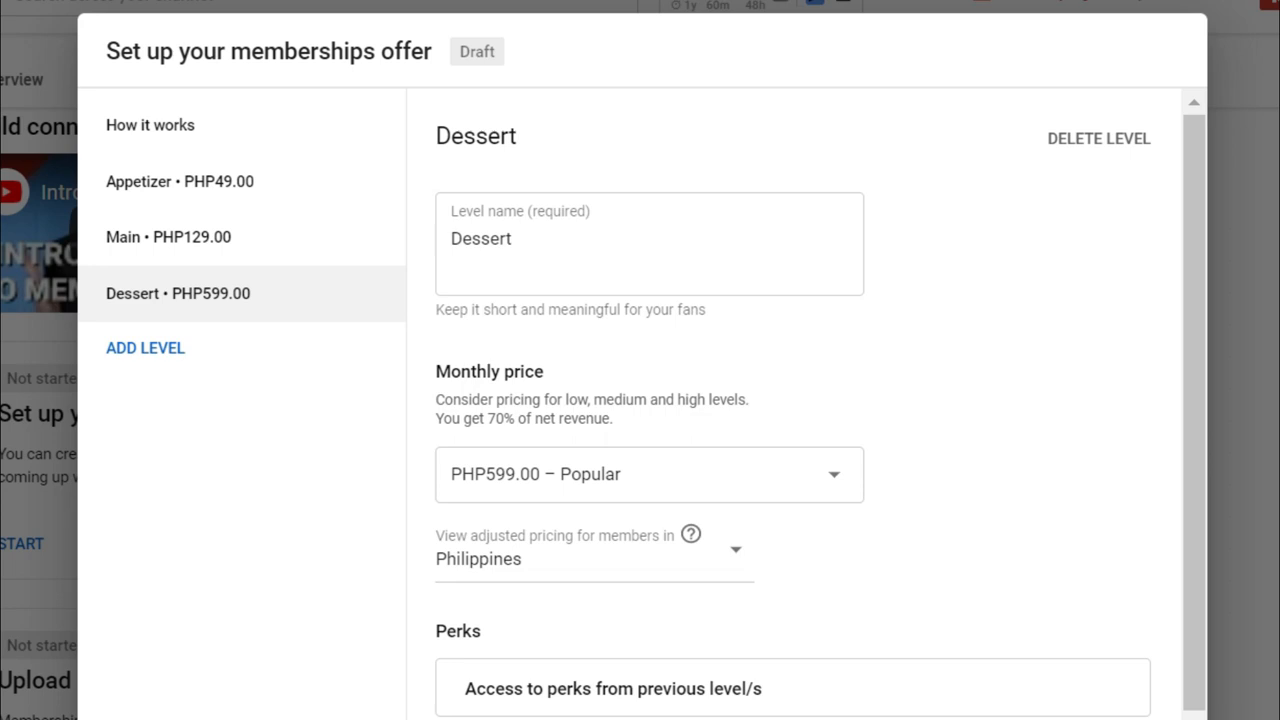
Step: Add the video perks Behind-the-scenes videos and Rough cuts and bloopers to the Dessert level
left_click(610, 688)
left_click(583, 105)
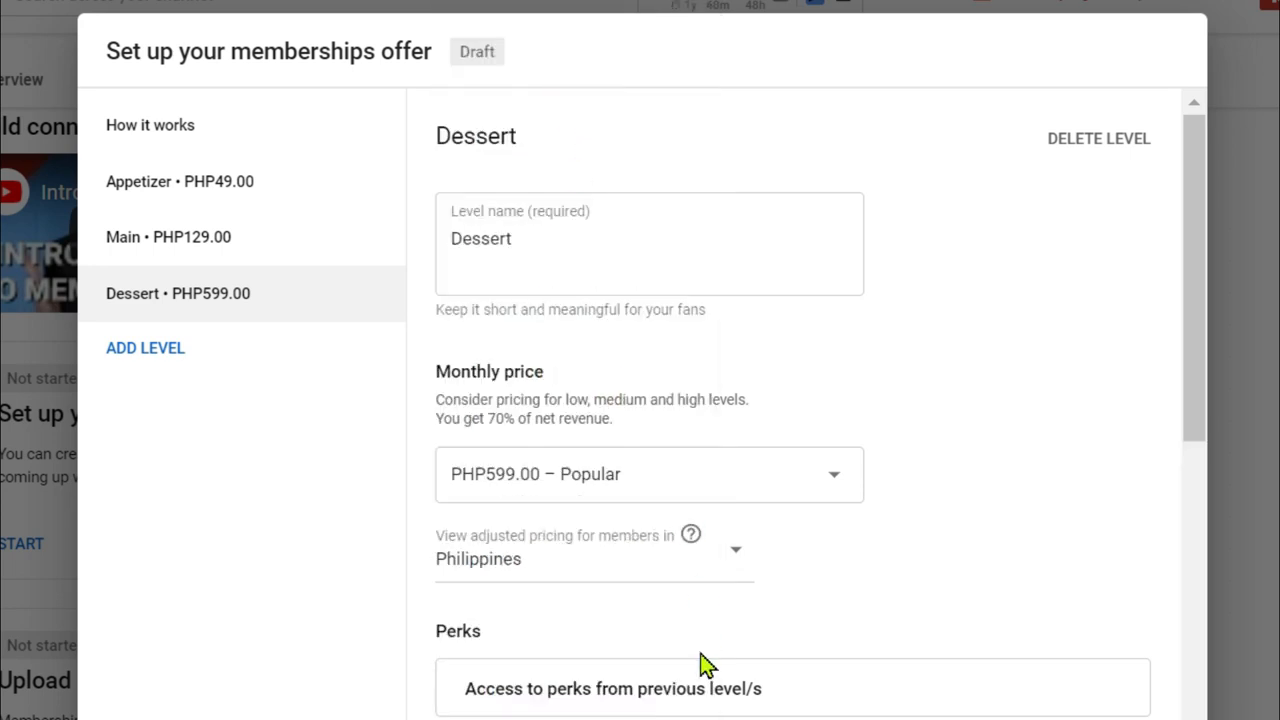
scroll(706, 663, "down", 3)
left_click(650, 716)
scroll(650, 716, "down", 3)
left_click(541, 702)
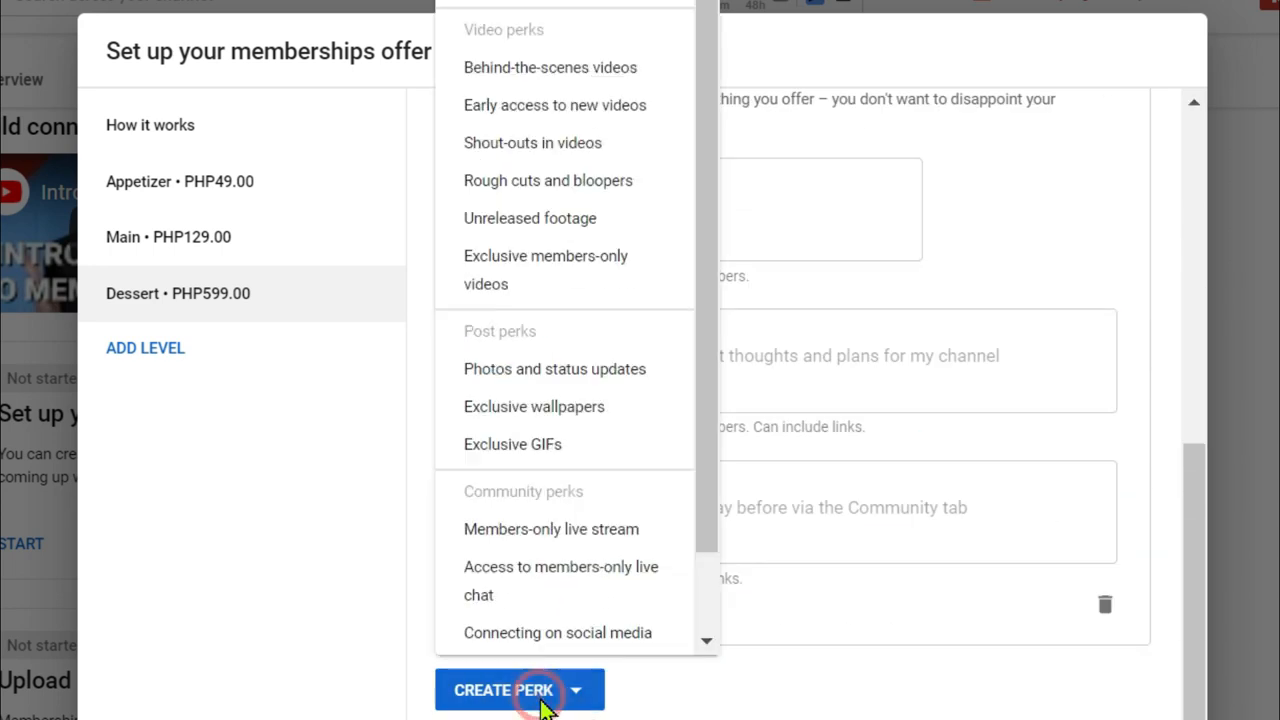
left_click(526, 186)
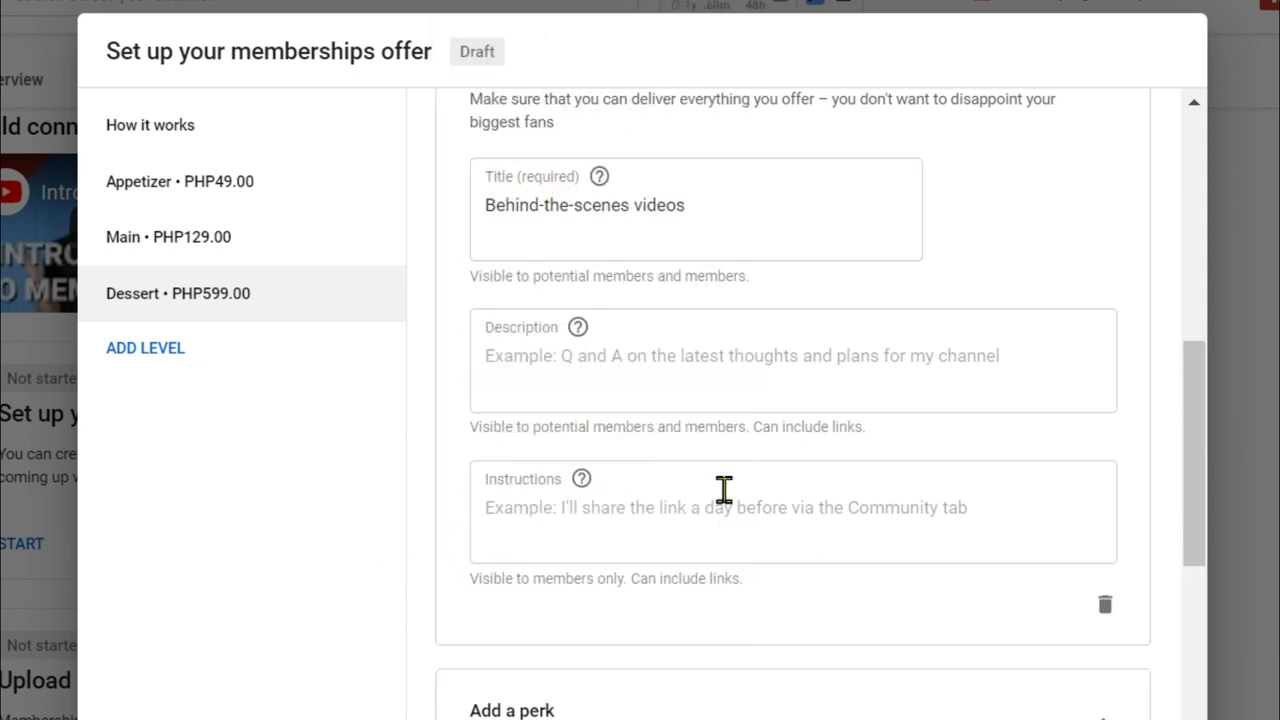
Step: Add a custom perk titled "Help in Growing Your Channel" to the Dessert level
scroll(1203, 521, "down", 2)
scroll(1203, 521, "down", 5)
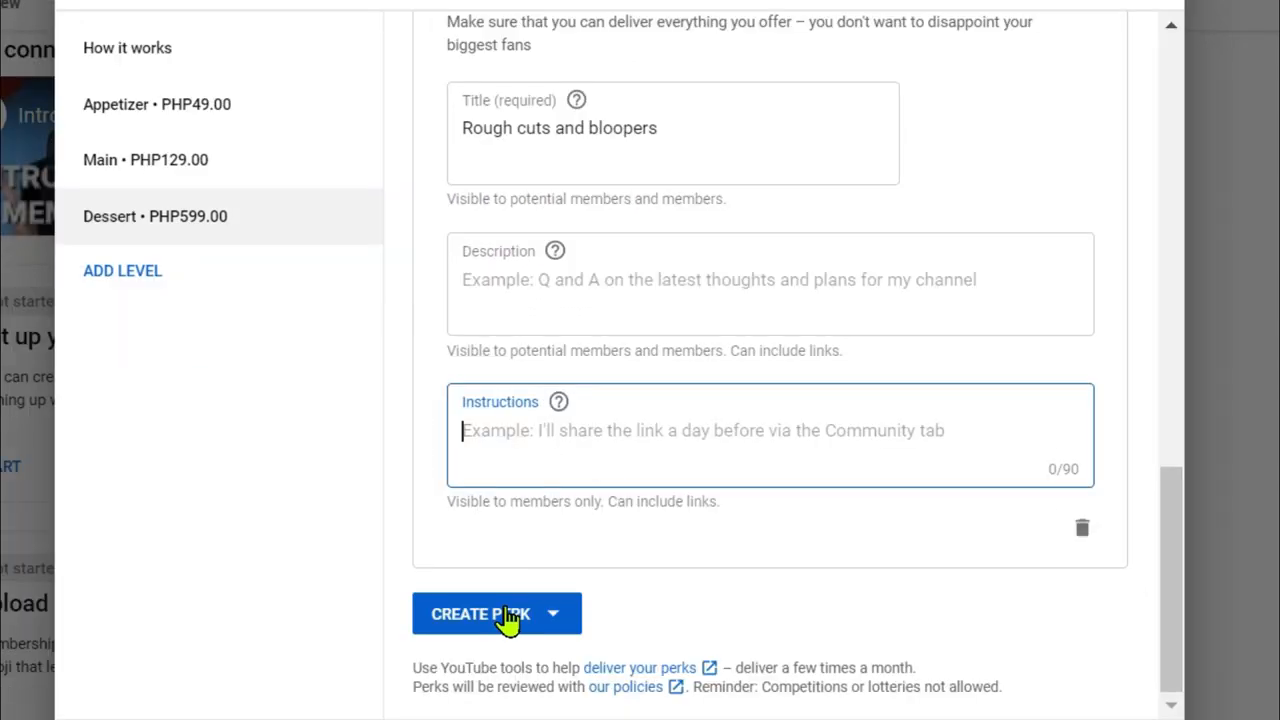
left_click(531, 691)
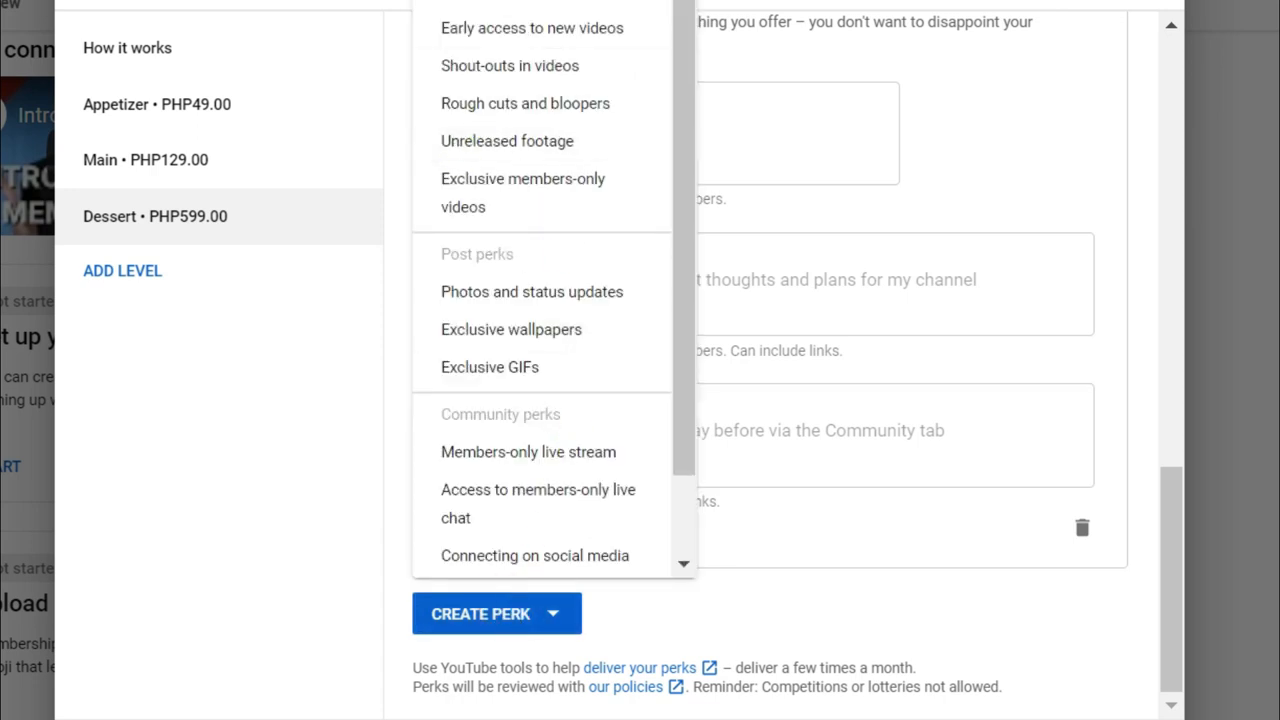
left_click(508, 2)
scroll(624, 469, "down", 1)
left_click(532, 361)
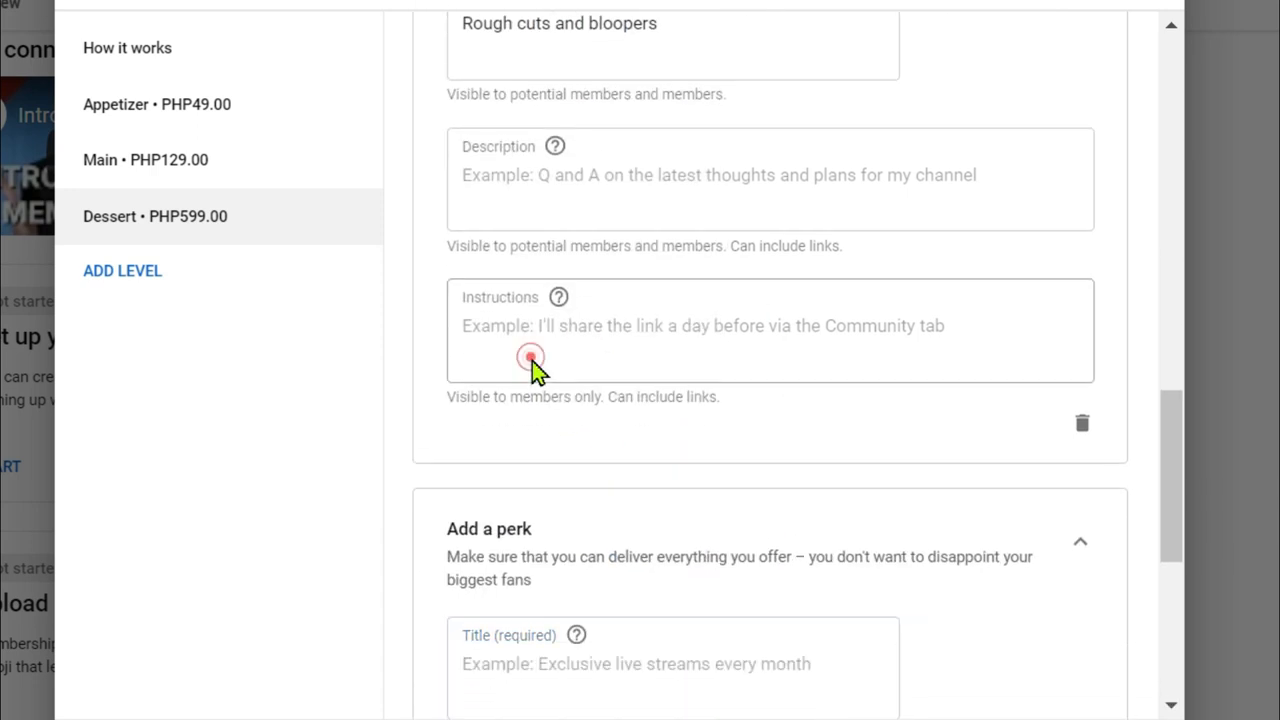
left_click(530, 664)
type("Hel")
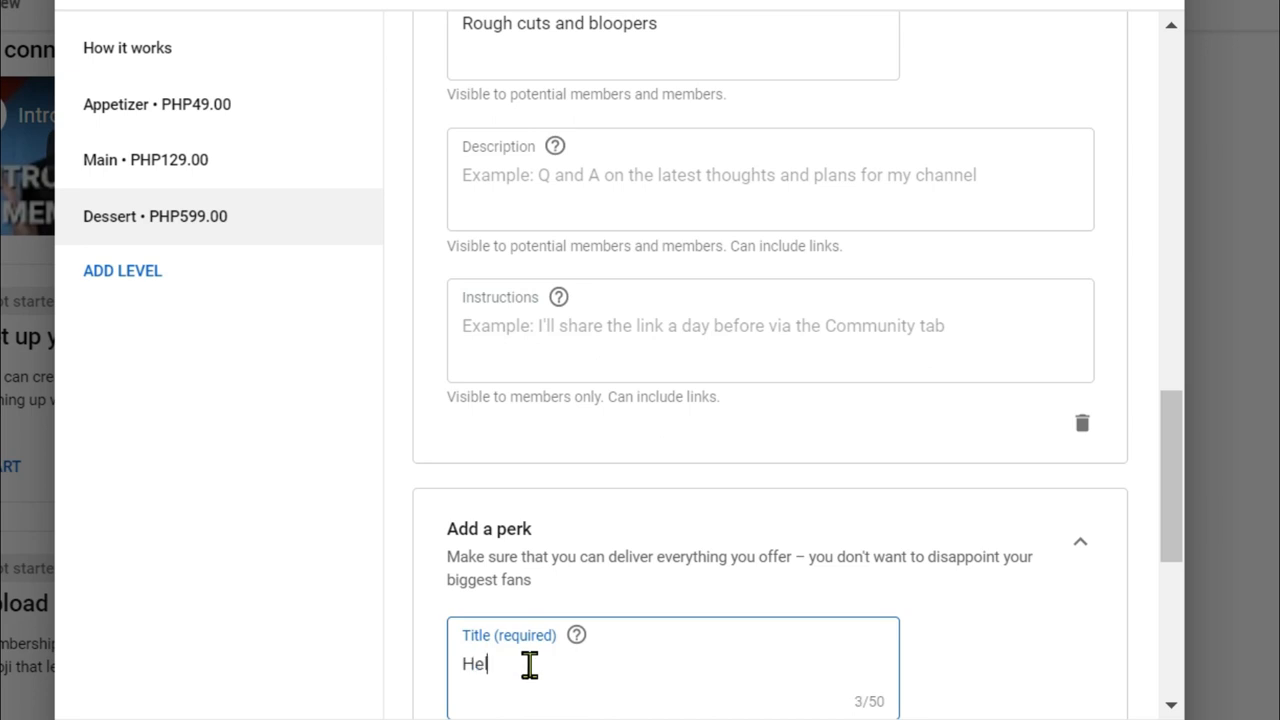
type("p in grow")
type("ing You")
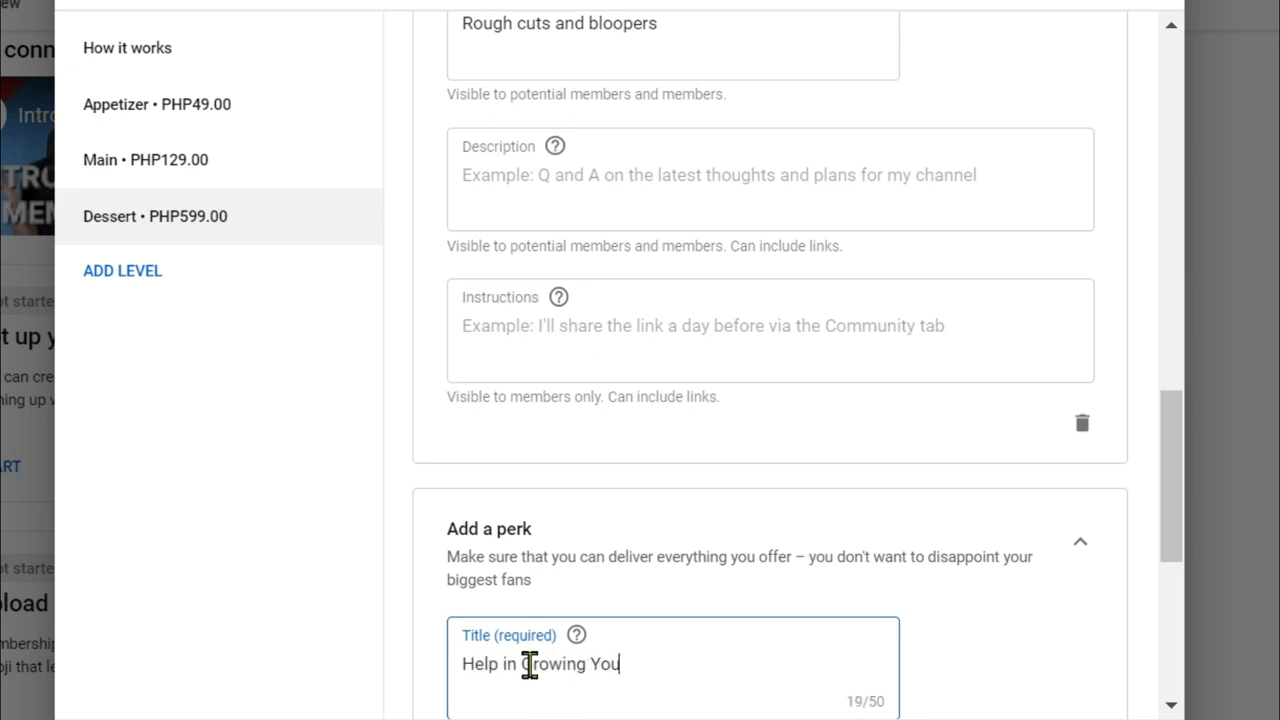
type("rChannel")
Step: Enter "Flexing you during Livestreams & WH" as the description of the Help in Growing Your Channel perk
scroll(700, 510, "down", 2)
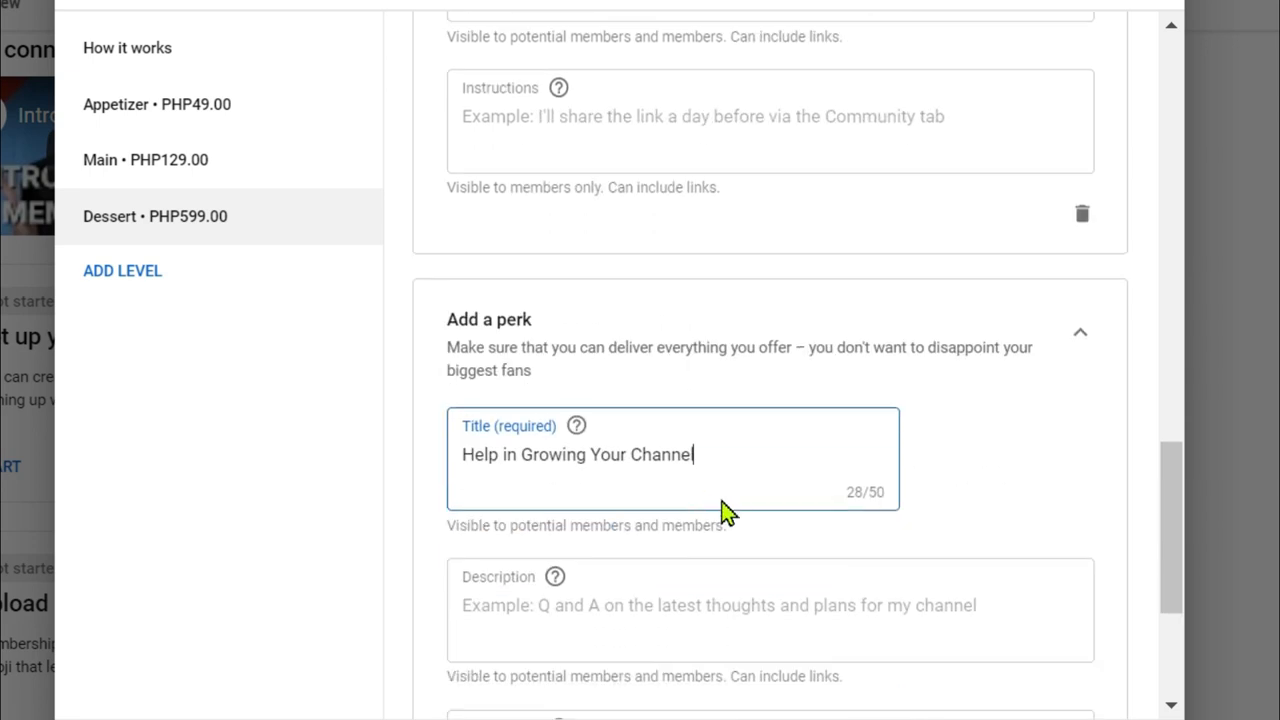
left_click(638, 587)
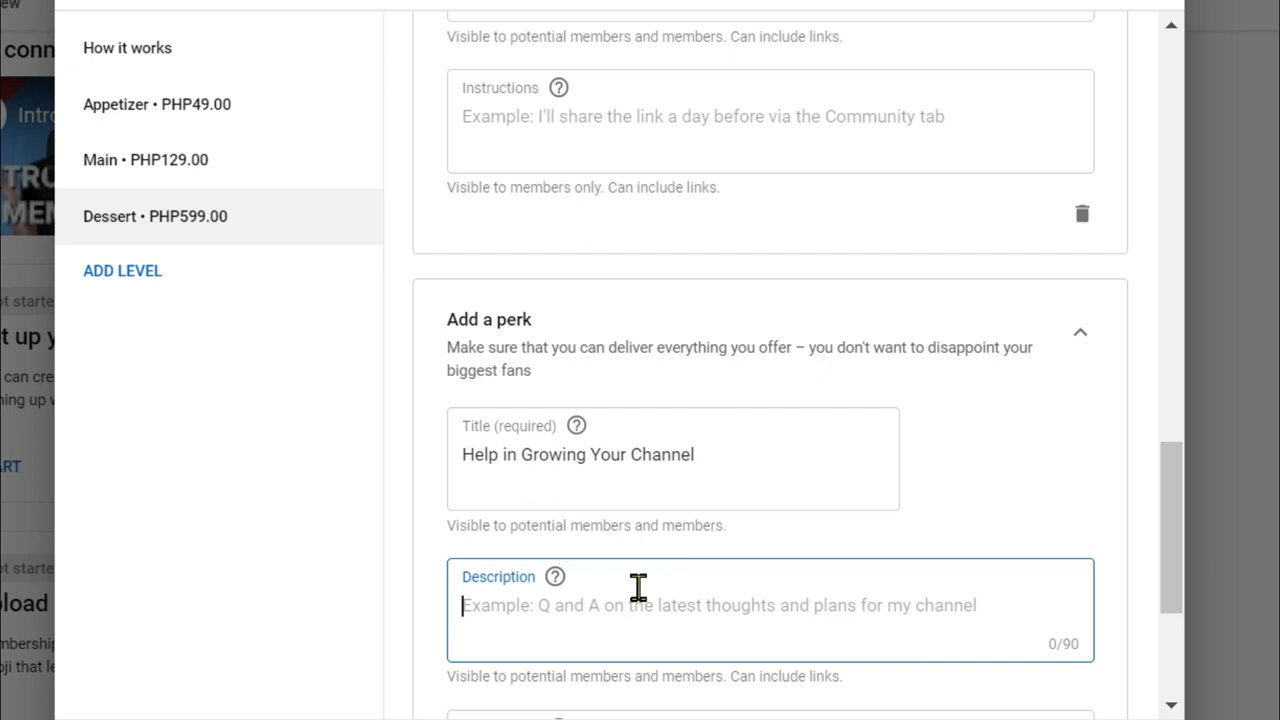
type("Flexing yu")
key("BackSpace")
key("BackSpace")
type("dutc")
key("BackSpace")
key("BackSpace")
type("ring")
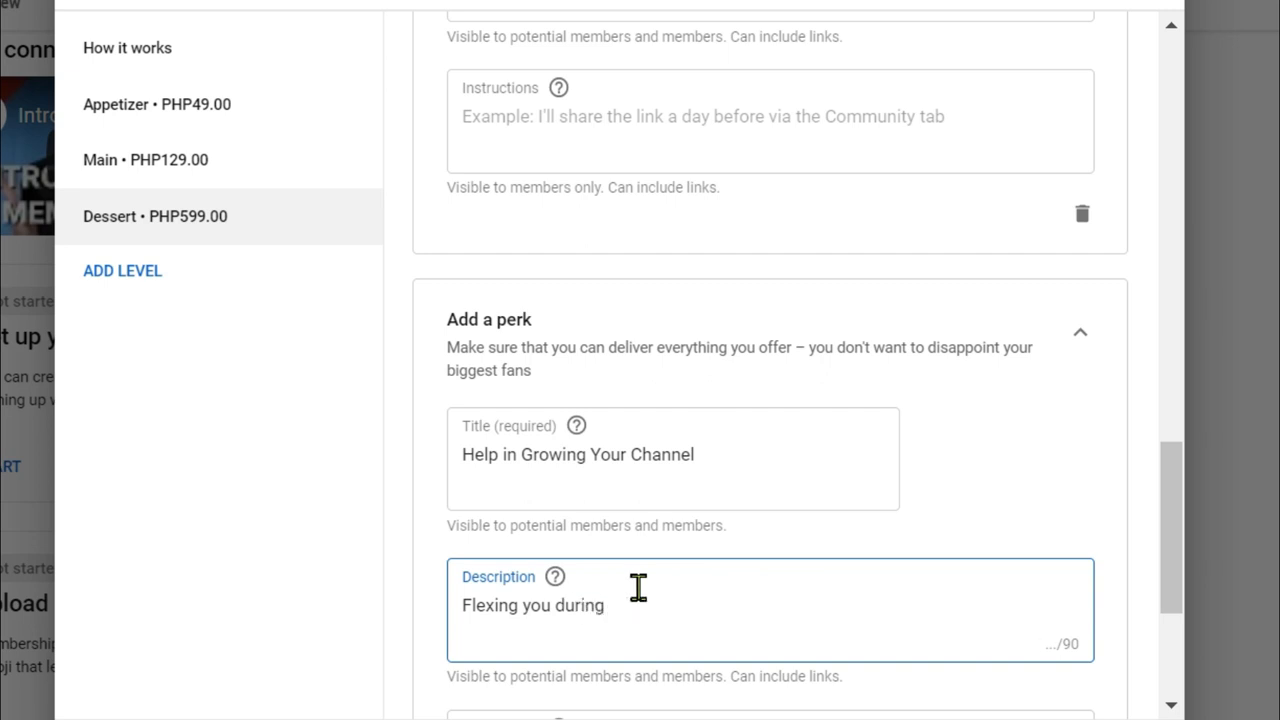
type(" \\Lvestreams & WH")
key("ctrl+a")
Step: Shorten the Help in Growing Your Channel perk's description to "Flexing you during Livestreams"
scroll(808, 600, "down", 4)
left_click(829, 506)
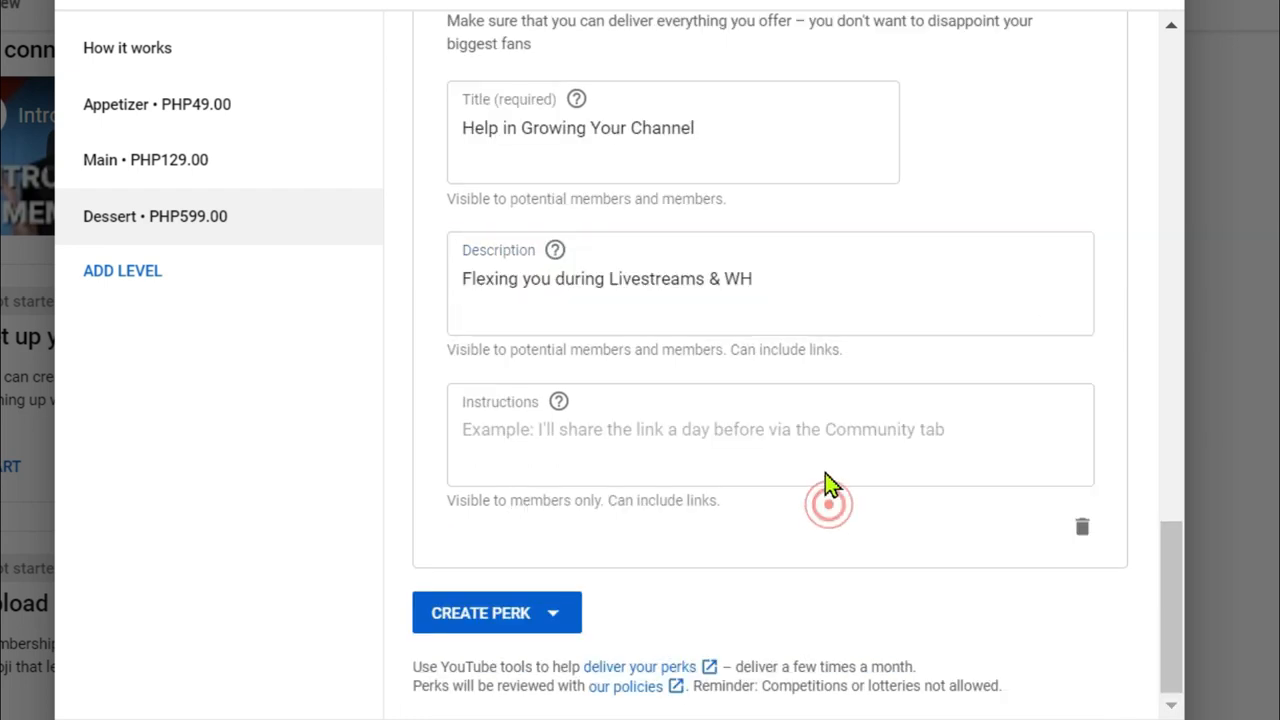
scroll(640, 553, "up", 2)
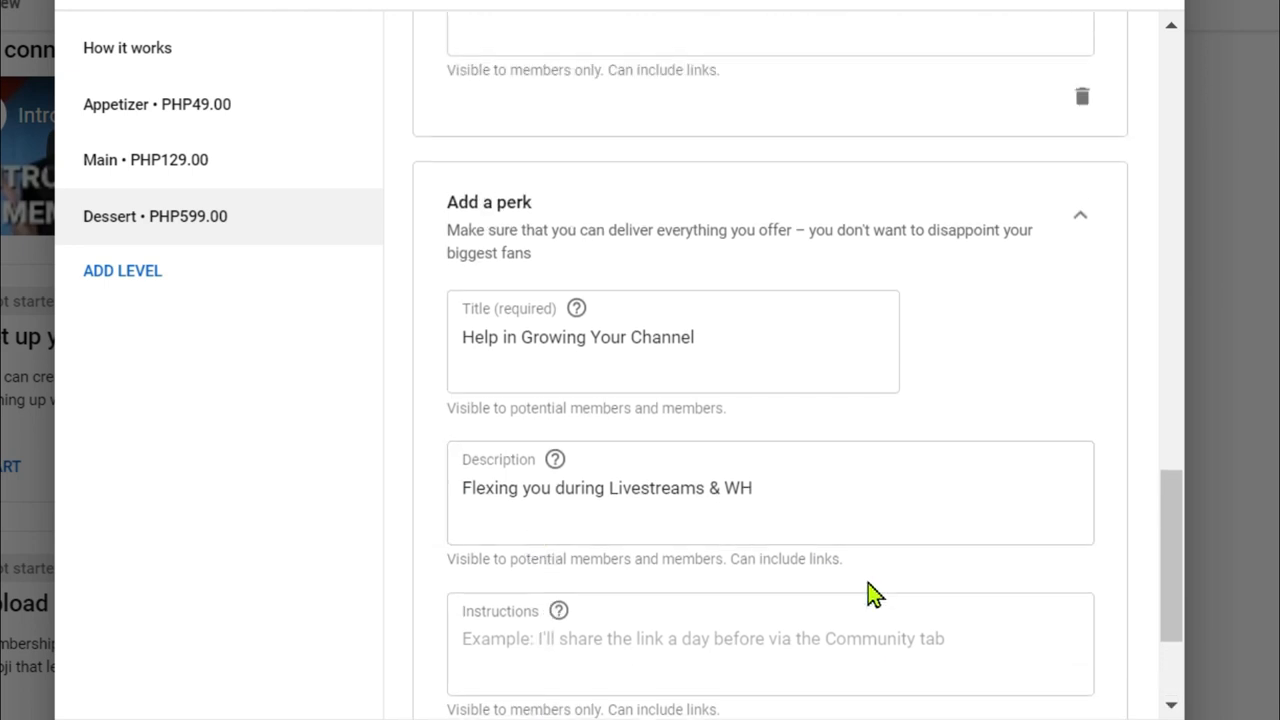
left_click(809, 491)
key("BackSpace")
key("BackSpace")
key("BackSpace")
key("BackSpace")
key("BackSpace")
key("Tab")
Step: Review the names, monthly prices and perks of the Appetizer and Main levels
scroll(743, 474, "up", 6)
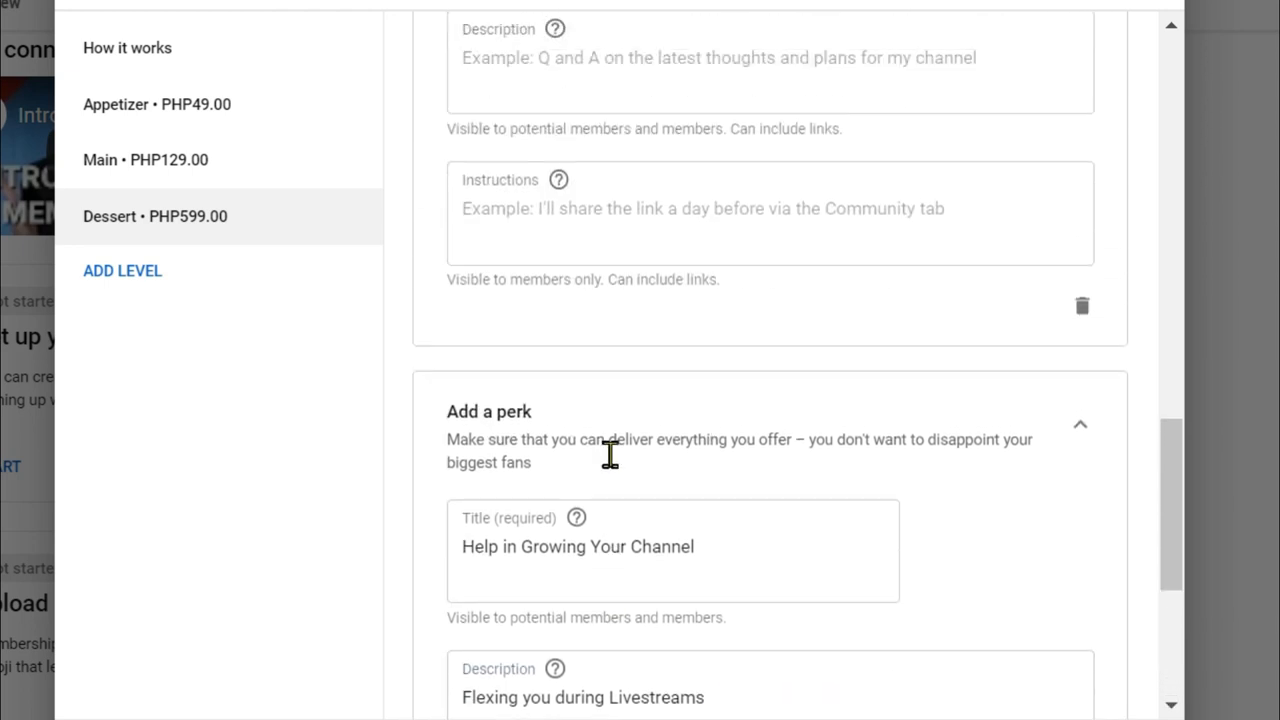
left_click(224, 118)
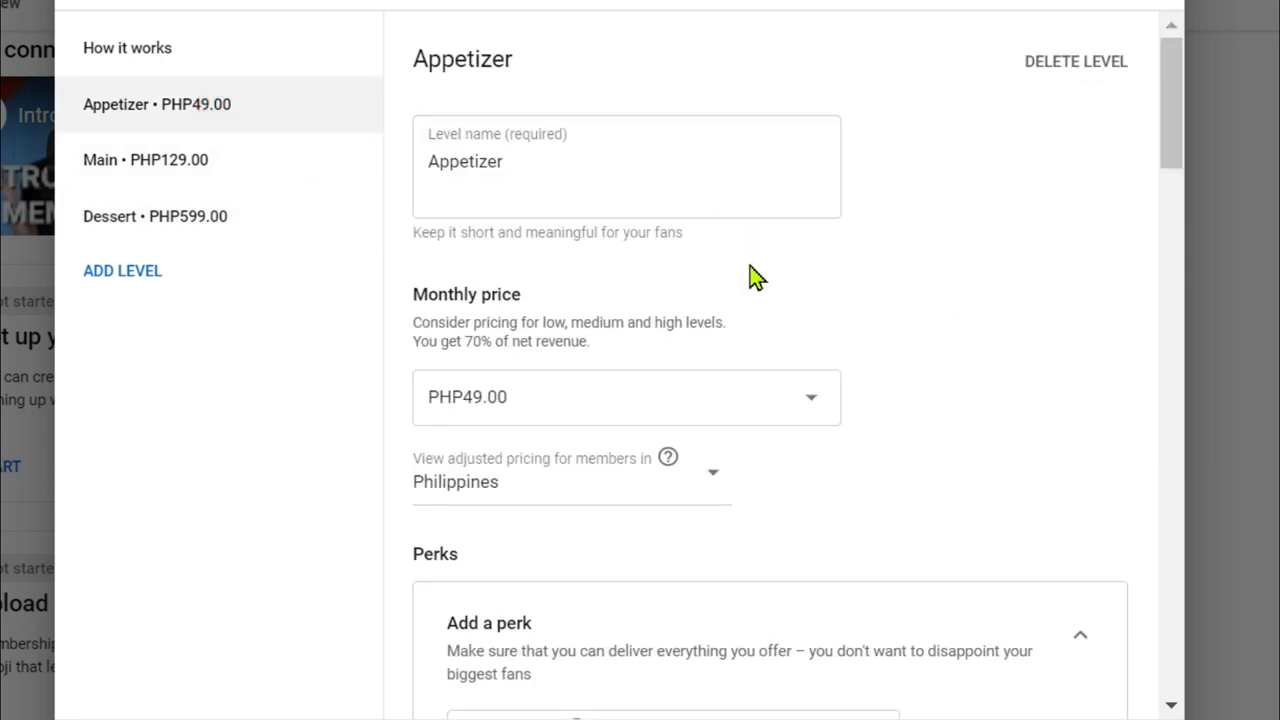
left_click(770, 404)
left_click(954, 414)
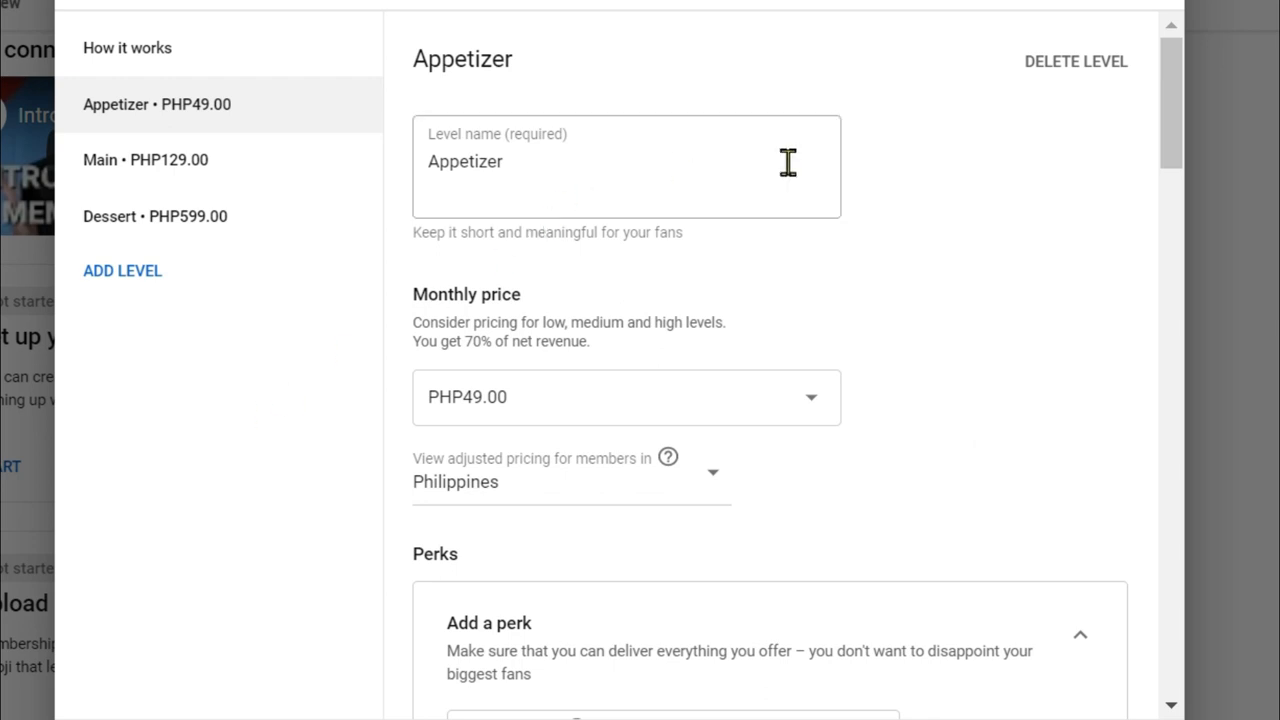
scroll(888, 368, "down", 2)
scroll(675, 452, "down", 12)
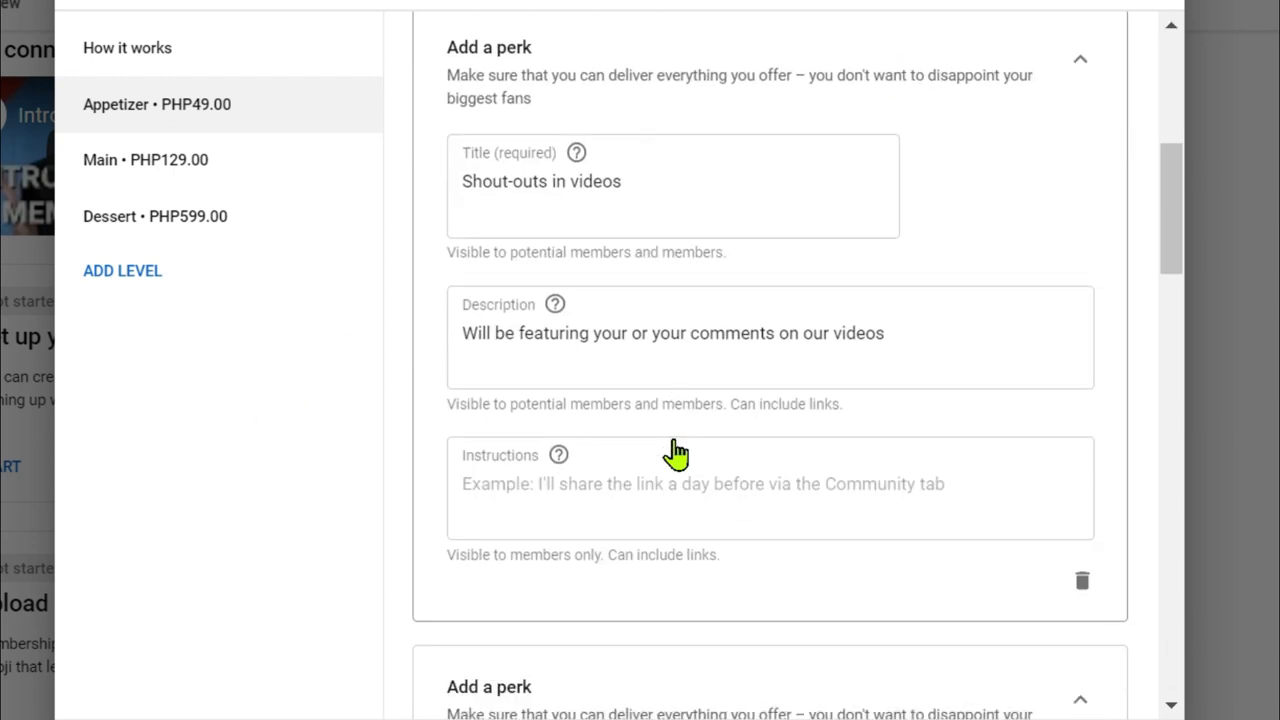
left_click_drag(1171, 362, 1134, 688)
left_click_drag(1166, 625, 1162, 72)
scroll(1094, 663, "down", 10)
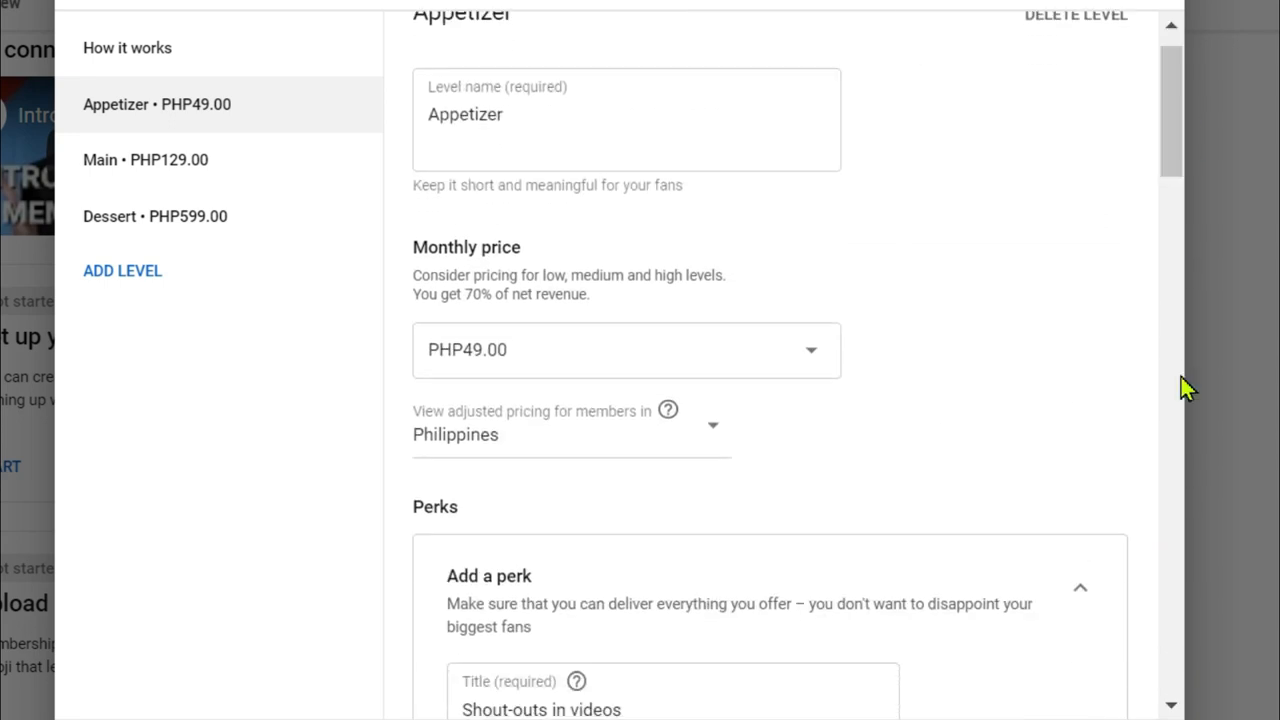
scroll(1052, 563, "down", 8)
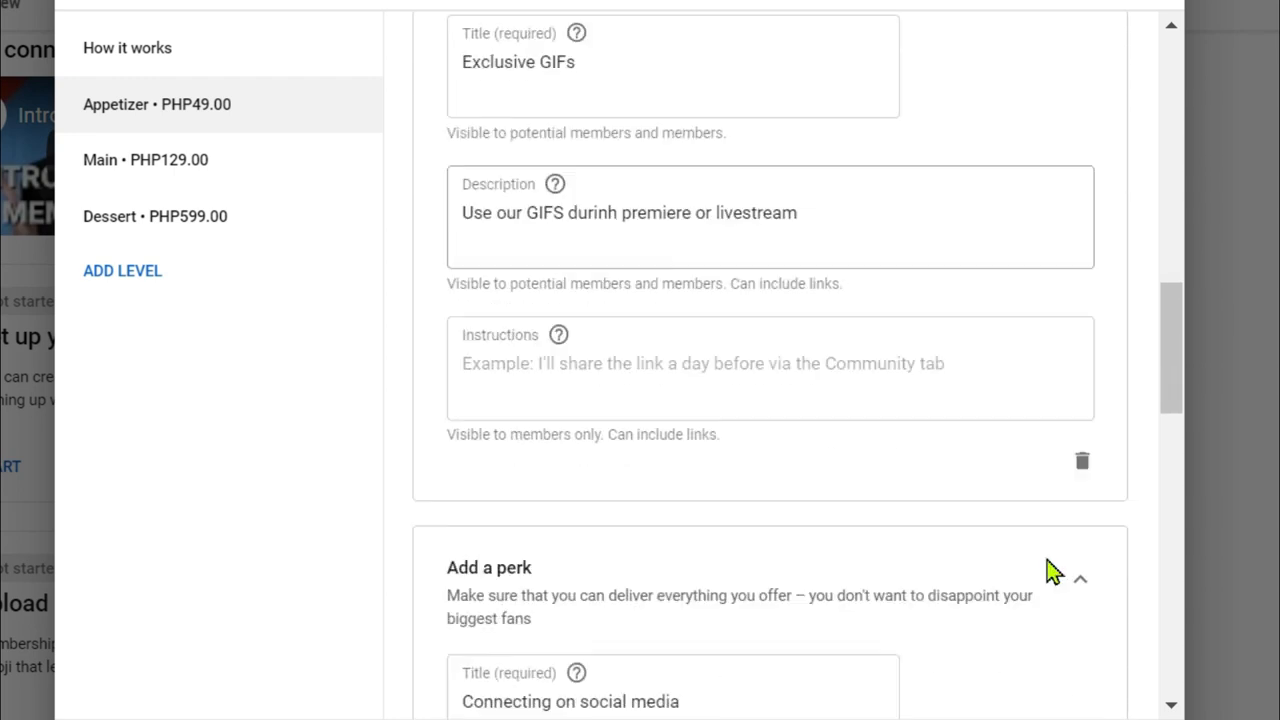
scroll(1000, 508, "down", 3)
scroll(1125, 508, "down", 4)
left_click_drag(1178, 521, 1171, 598)
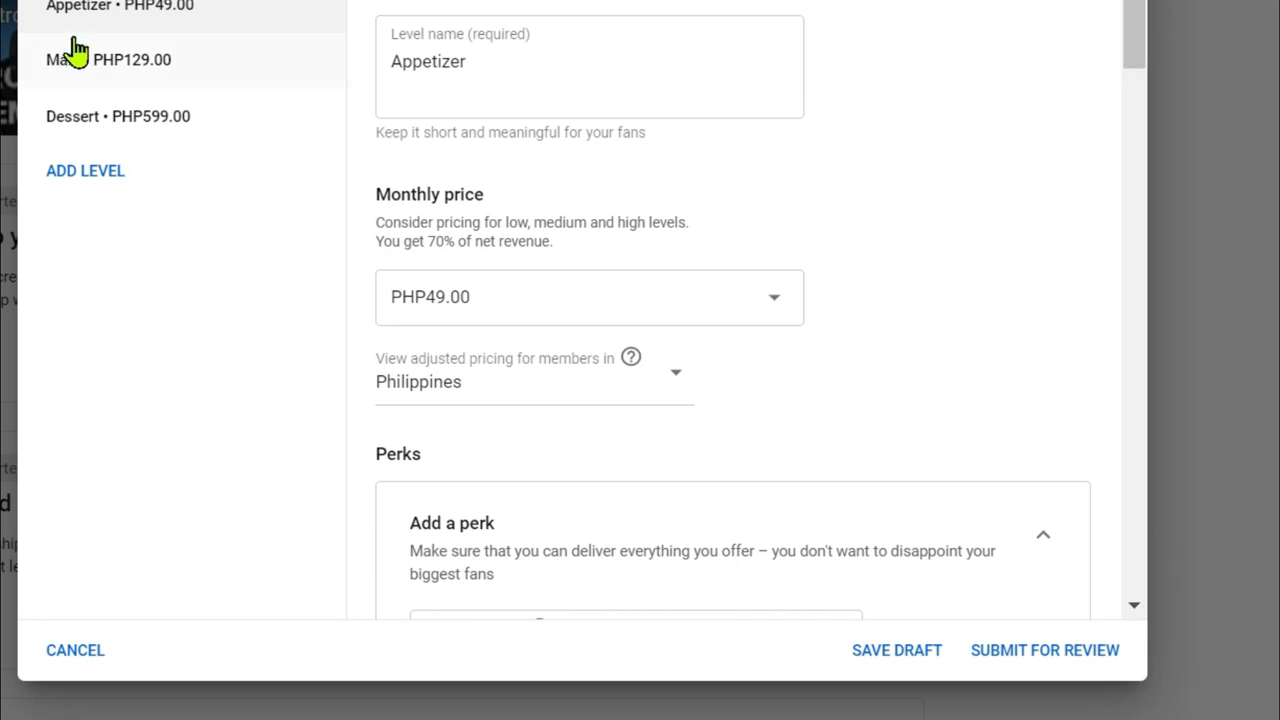
scroll(645, 160, "down", 2)
scroll(785, 229, "down", 4)
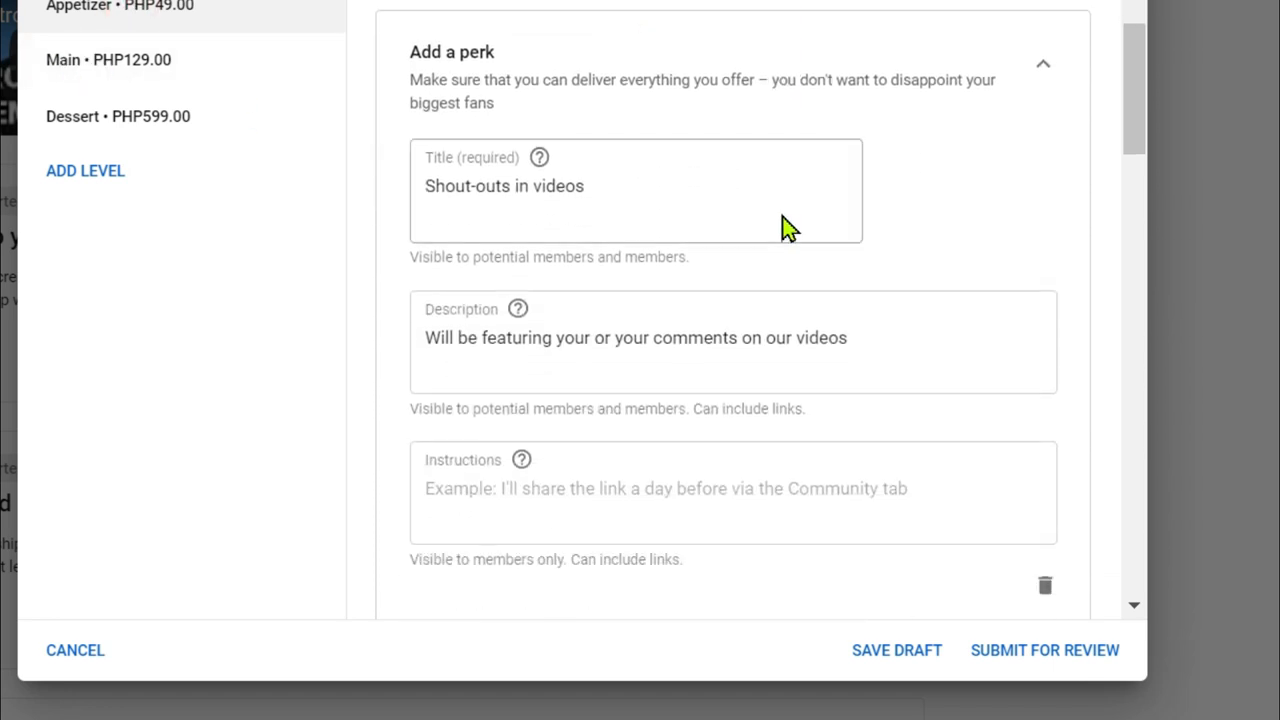
scroll(785, 229, "down", 4)
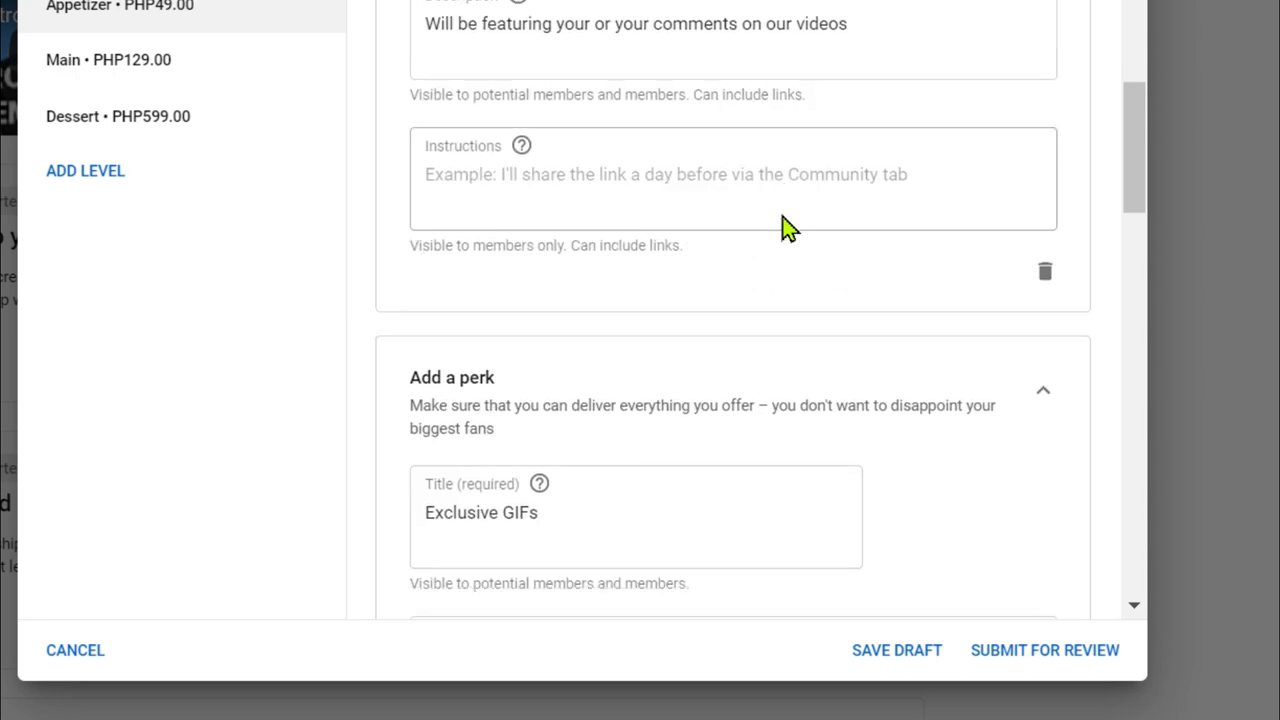
scroll(783, 226, "down", 3)
left_click(189, 59)
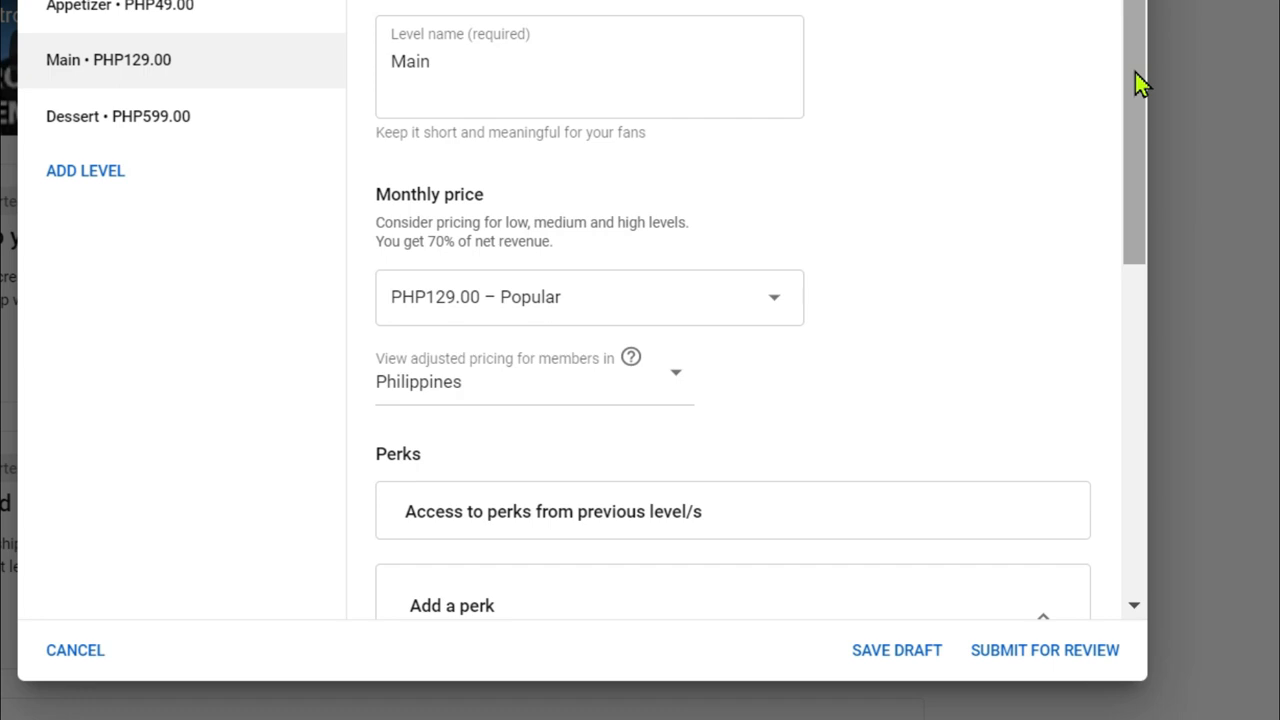
scroll(1136, 72, "down", 1)
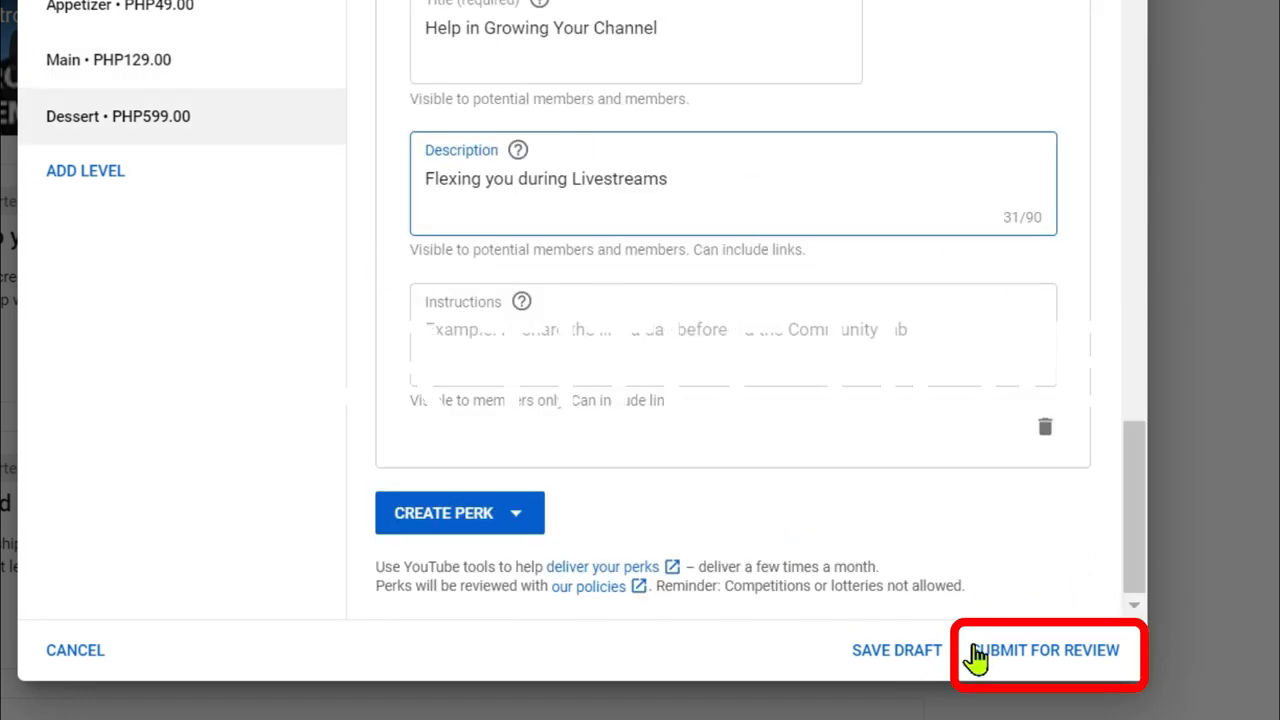
Step: Submit the memberships offer for review, accepting the acknowledgement that prices cannot be changed and the YouTube policy compliance statement
left_click(1068, 655)
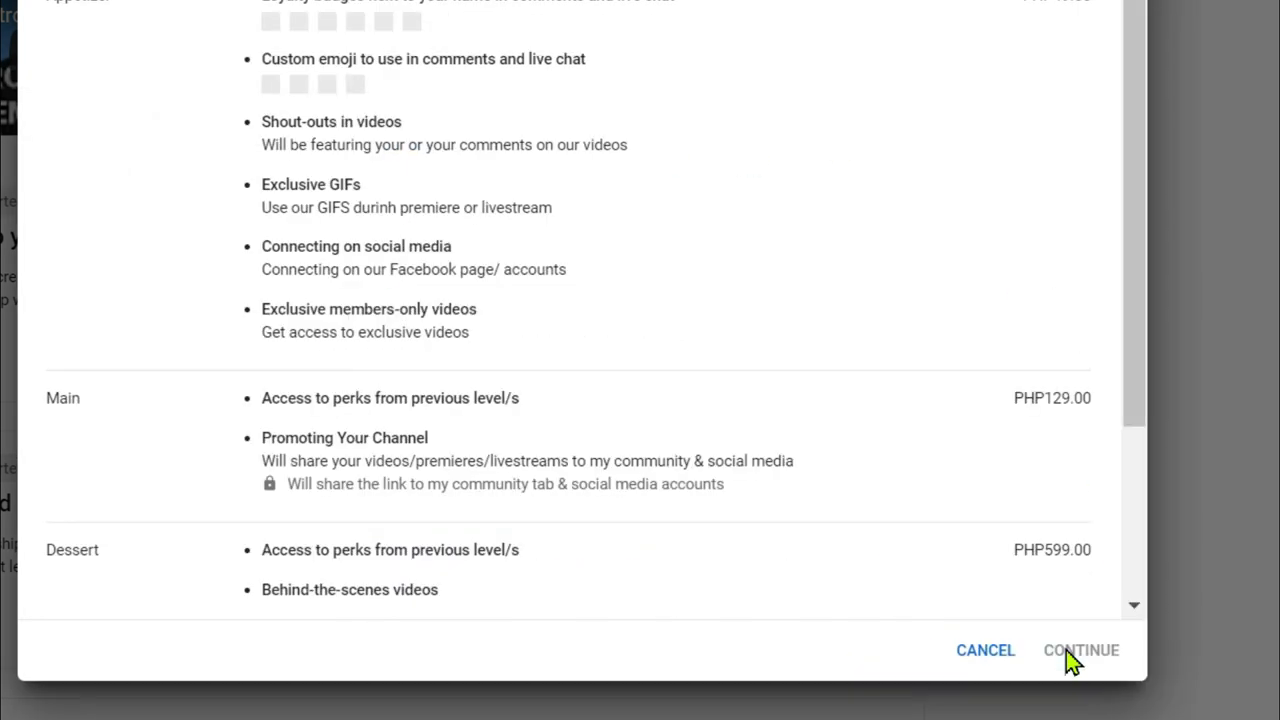
scroll(640, 400, "down", 3)
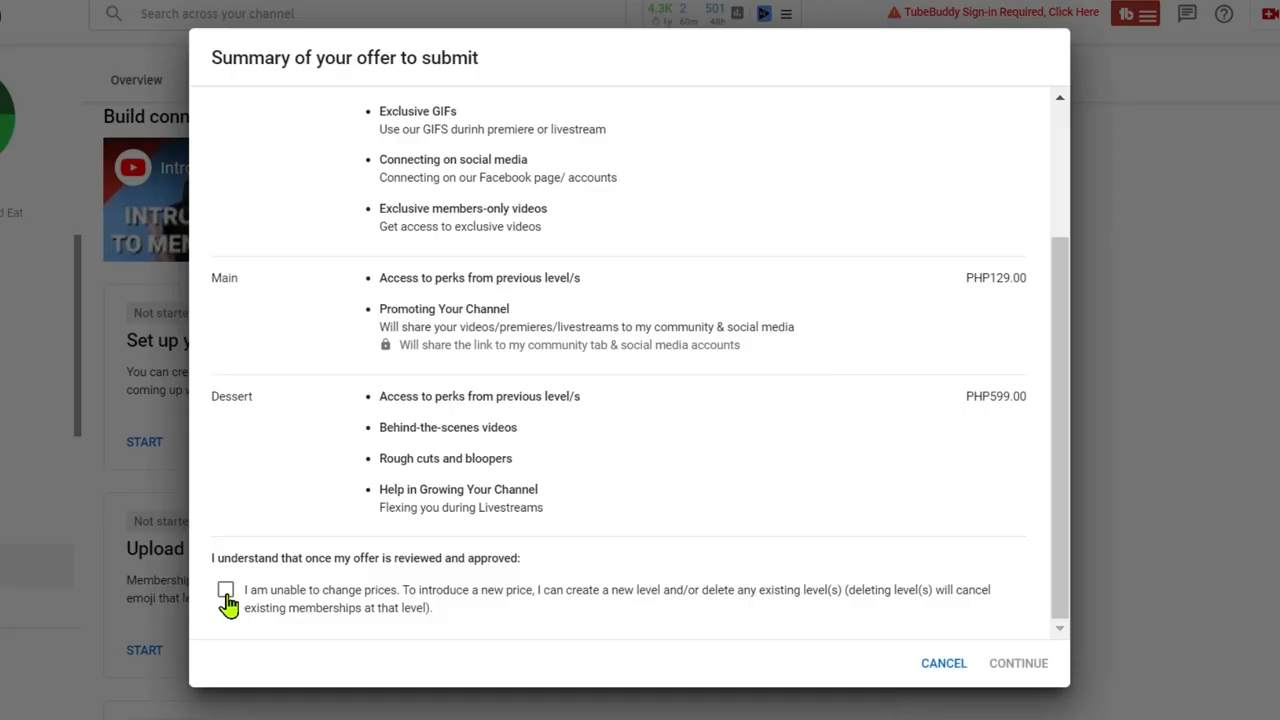
left_click(226, 591)
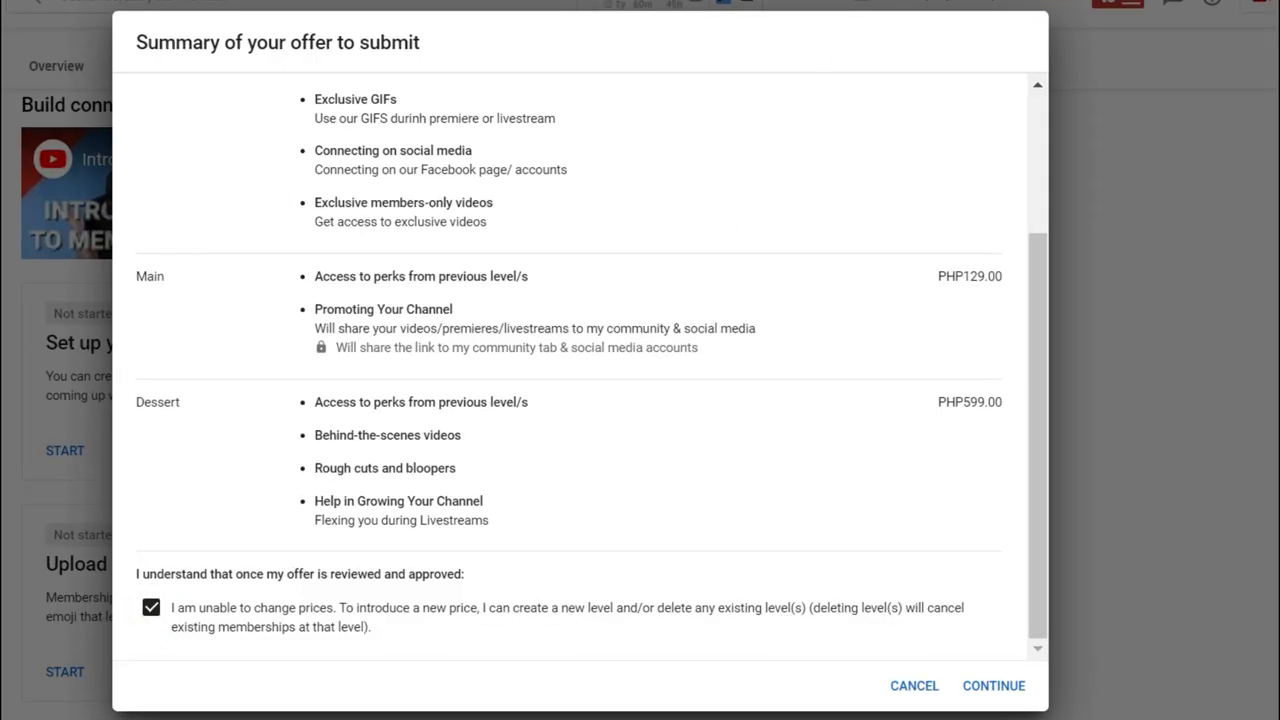
left_click(1003, 686)
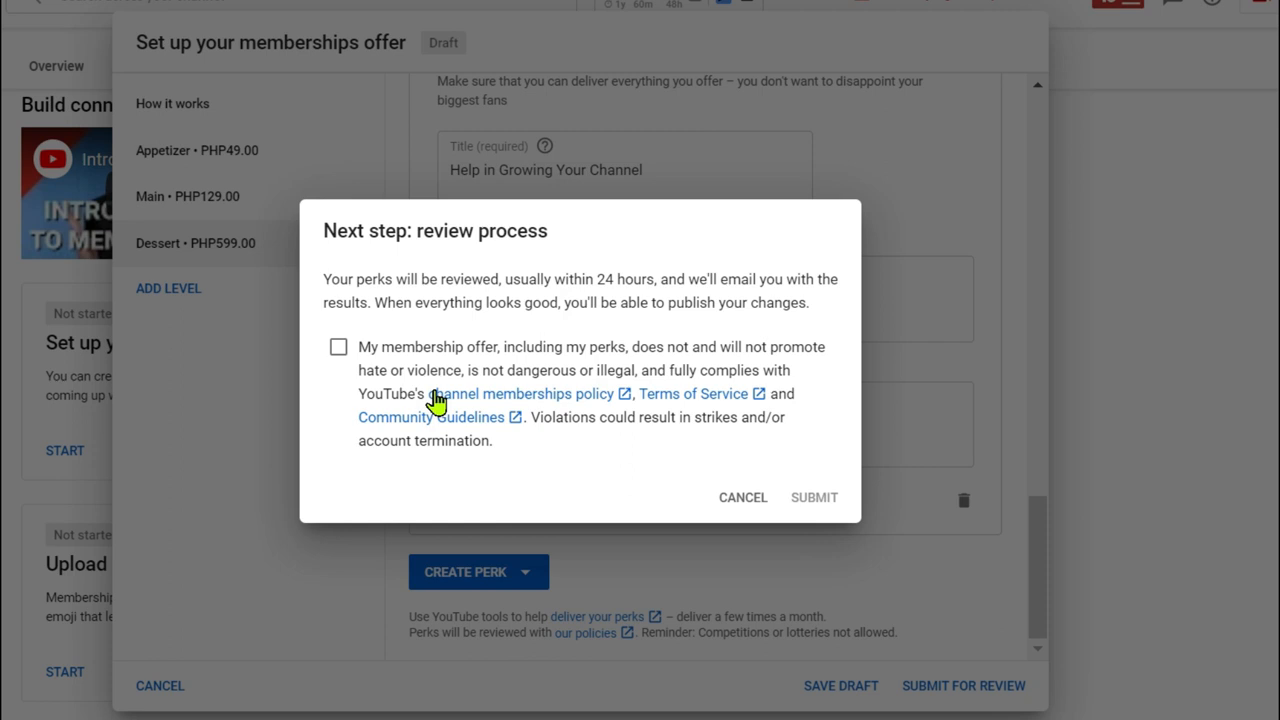
left_click(339, 350)
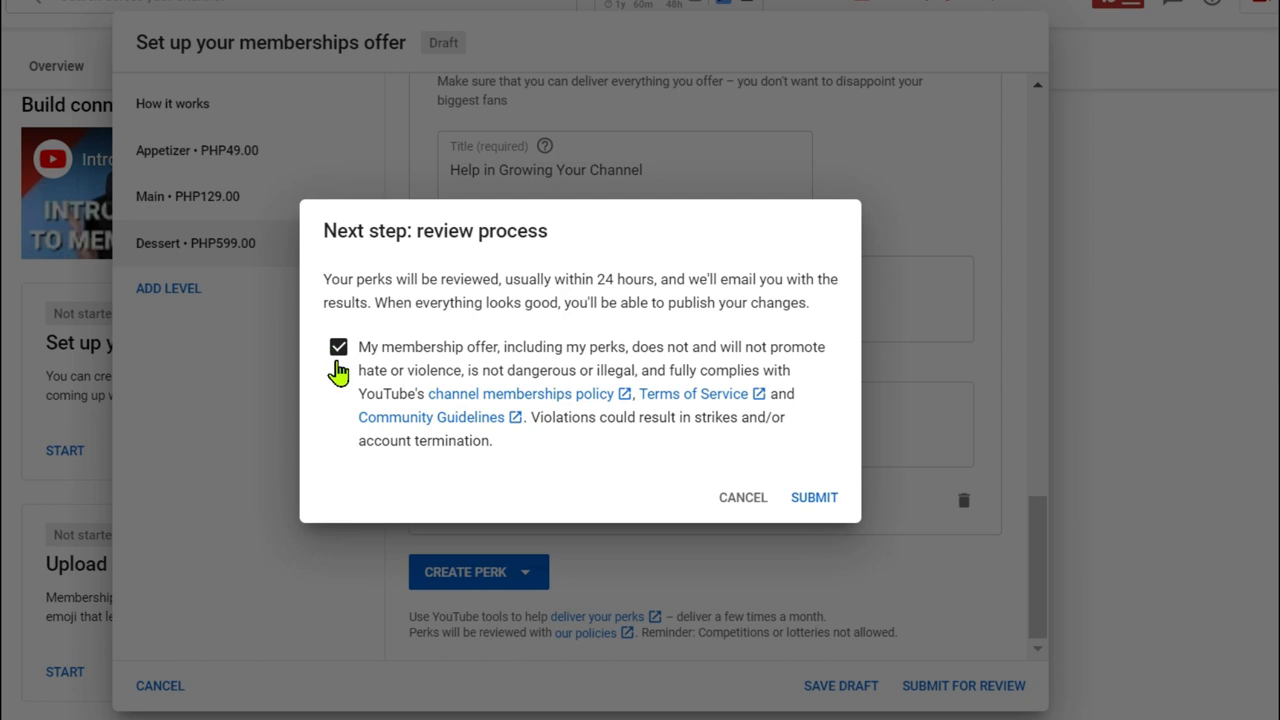
left_click(814, 500)
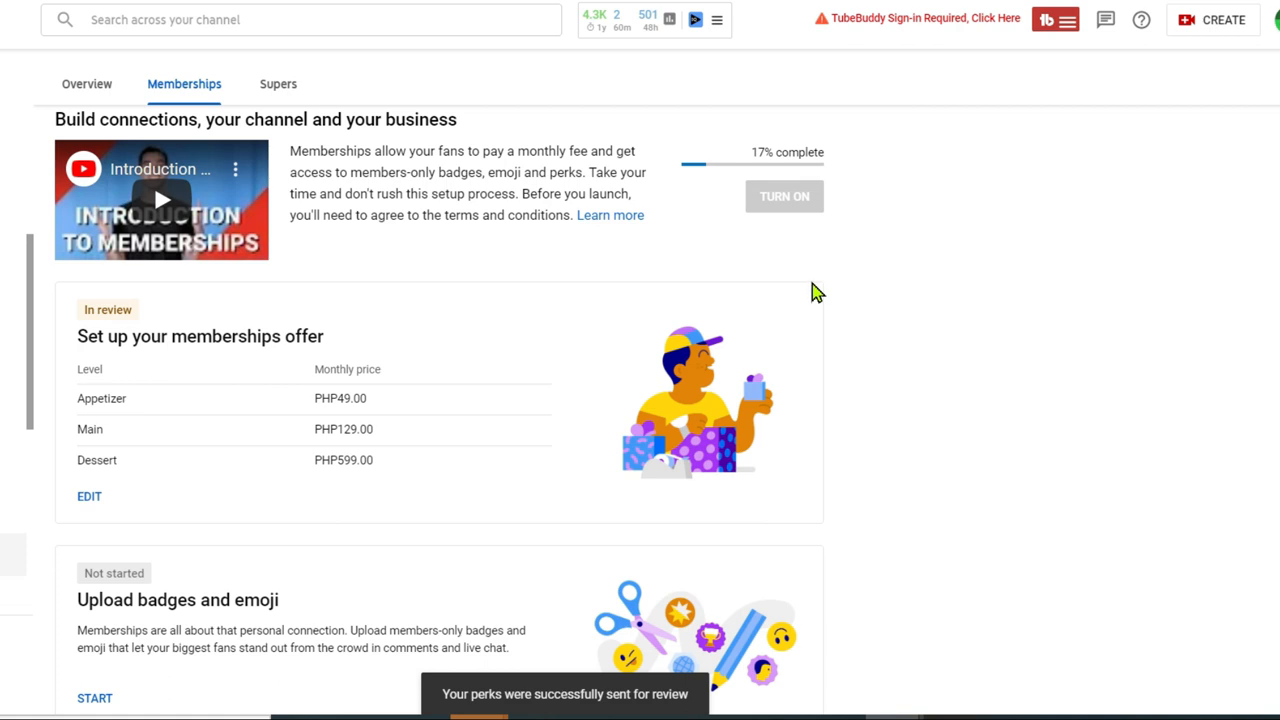
Step: Examine the remaining memberships setup tasks for badges and emoji, the announcement and the welcome post
scroll(812, 295, "down", 2)
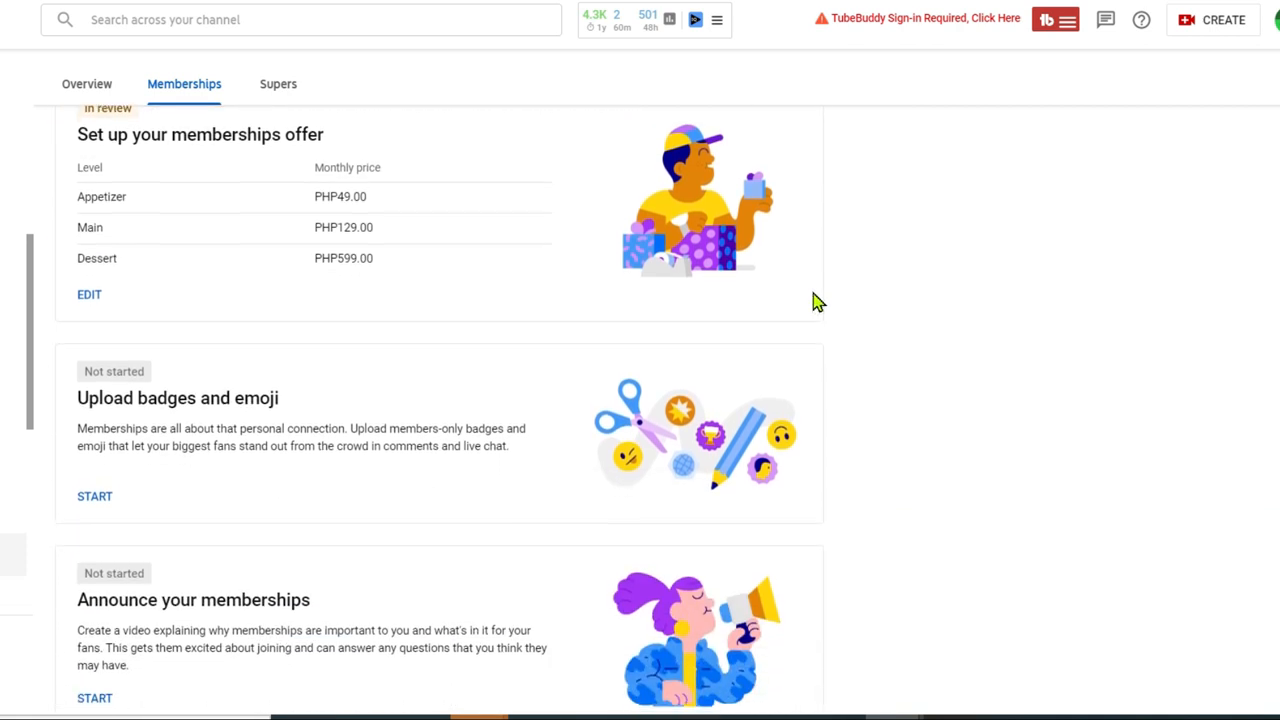
scroll(820, 301, "down", 3)
scroll(430, 331, "up", 1)
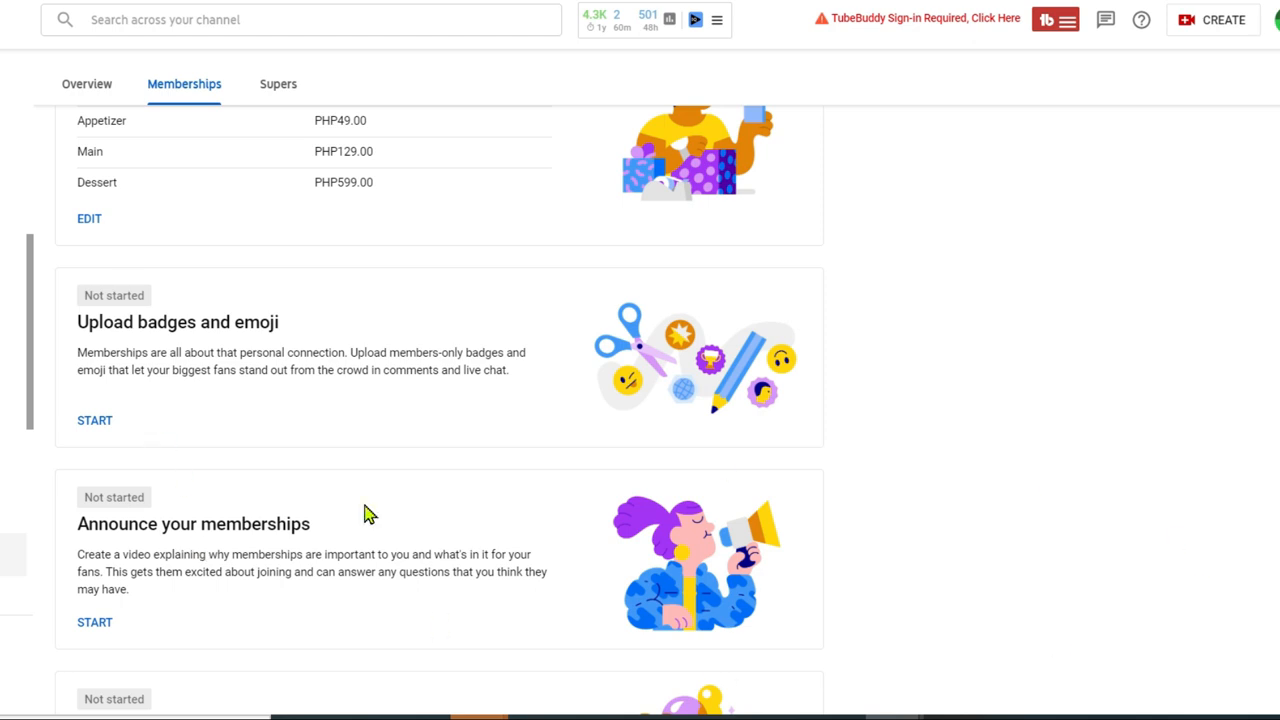
scroll(190, 594, "down", 2)
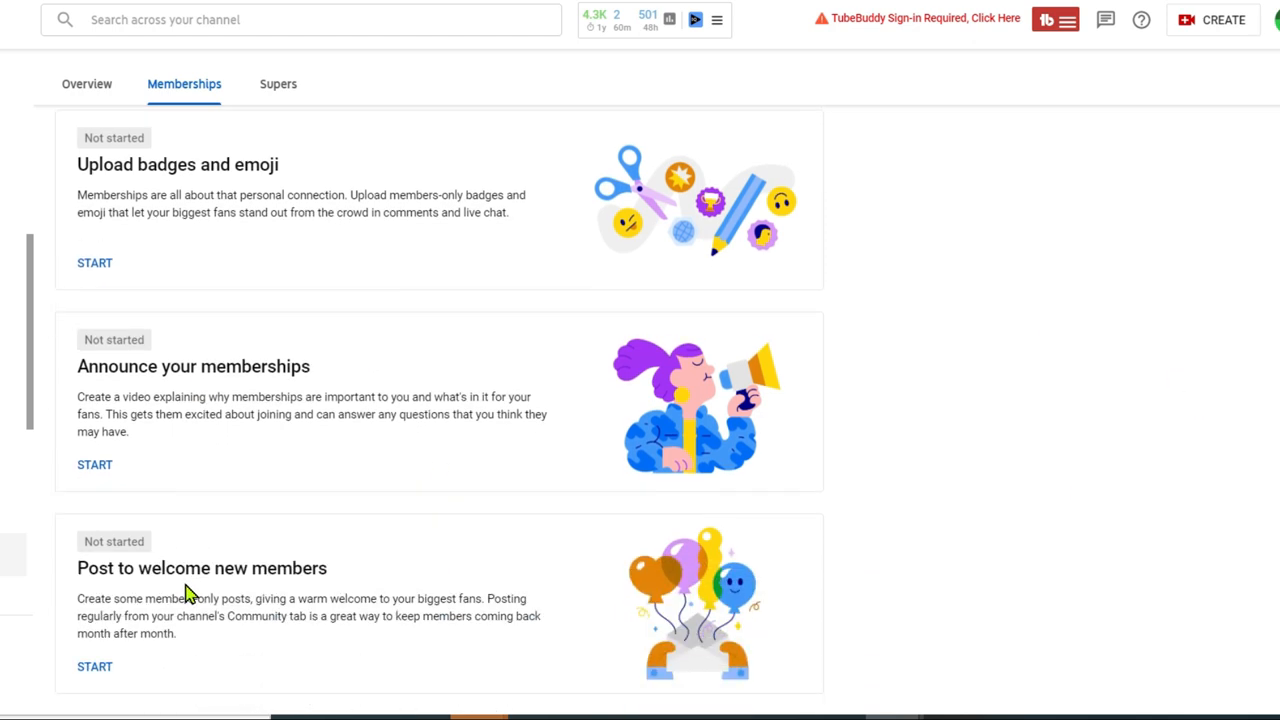
scroll(440, 505, "up", 2)
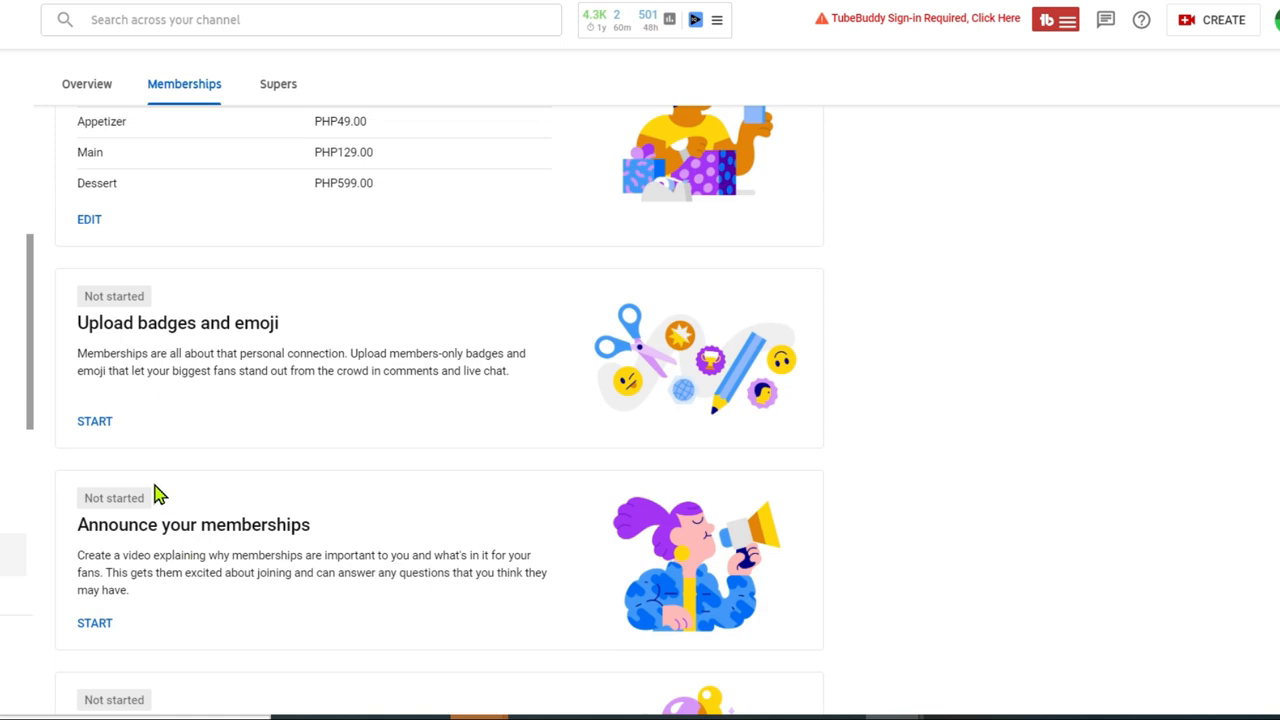
scroll(157, 494, "up", 2)
scroll(457, 391, "up", 1)
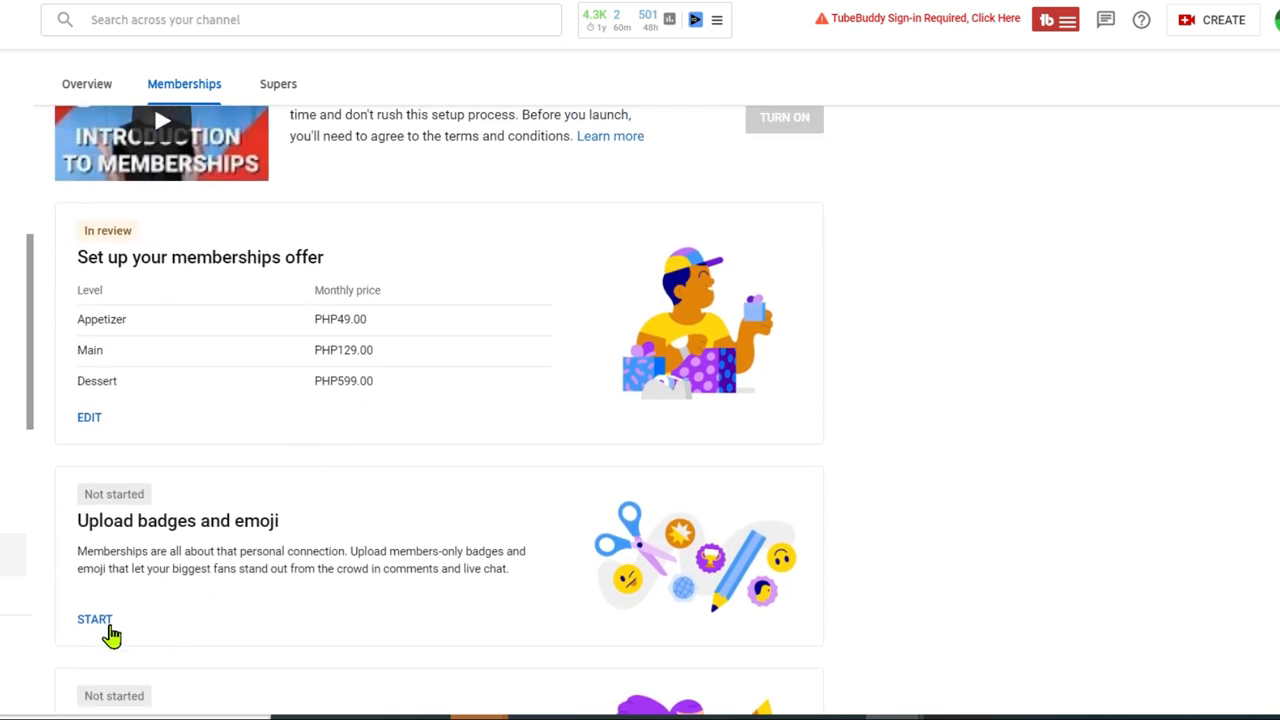
Step: Start the badges and emoji setup, assigning the pineapple 1 image to New member and the strawberry 2 image to After 1 month
scroll(110, 630, "down", 1)
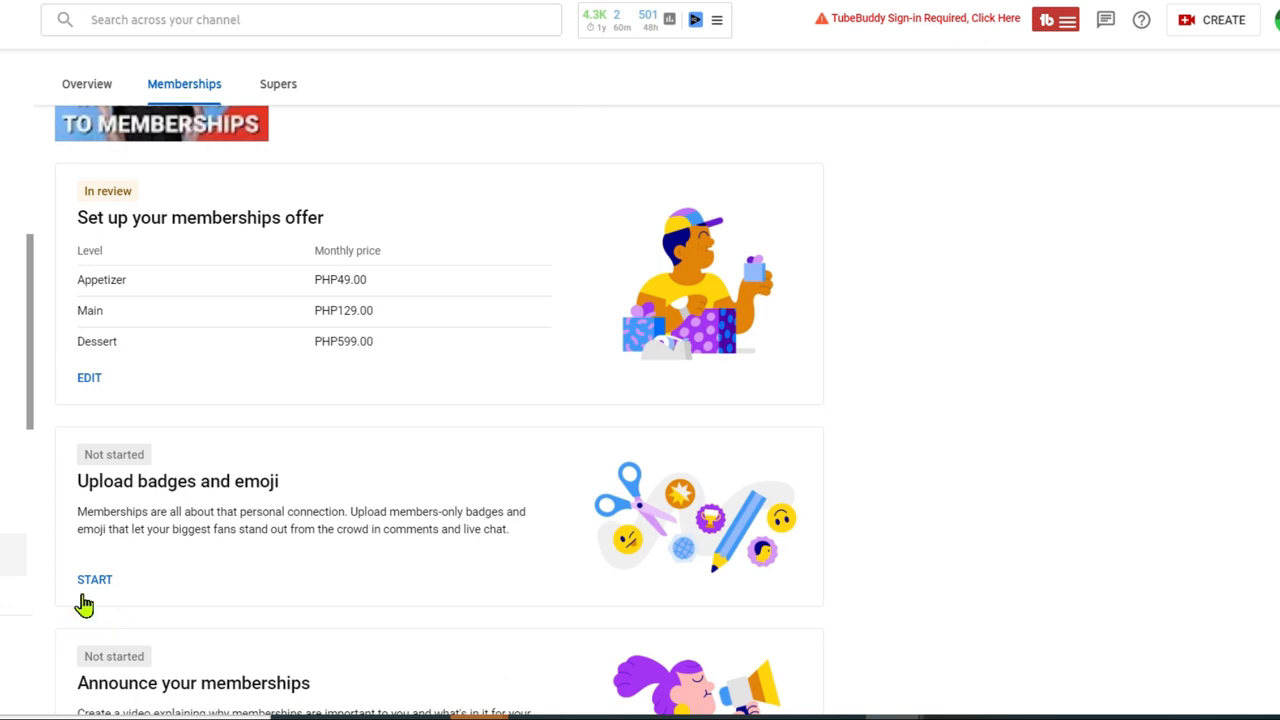
left_click(97, 582)
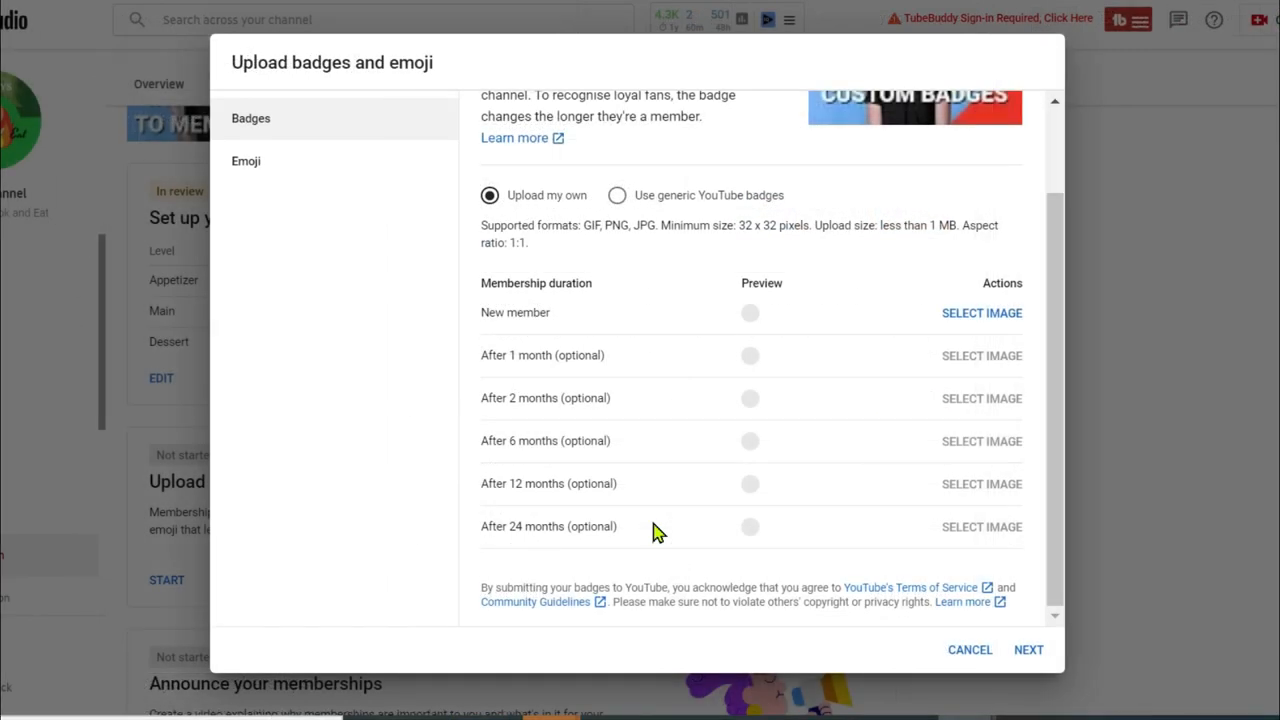
left_click(1000, 318)
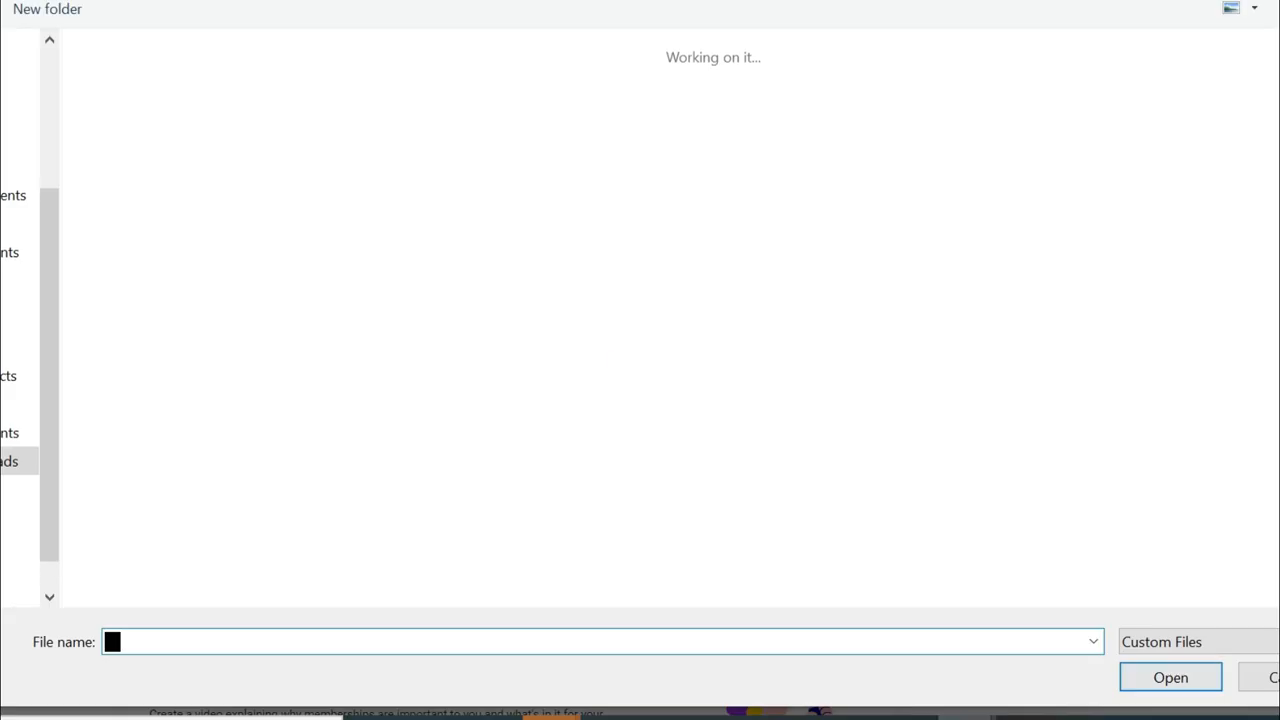
left_click(930, 140)
double_click(930, 140)
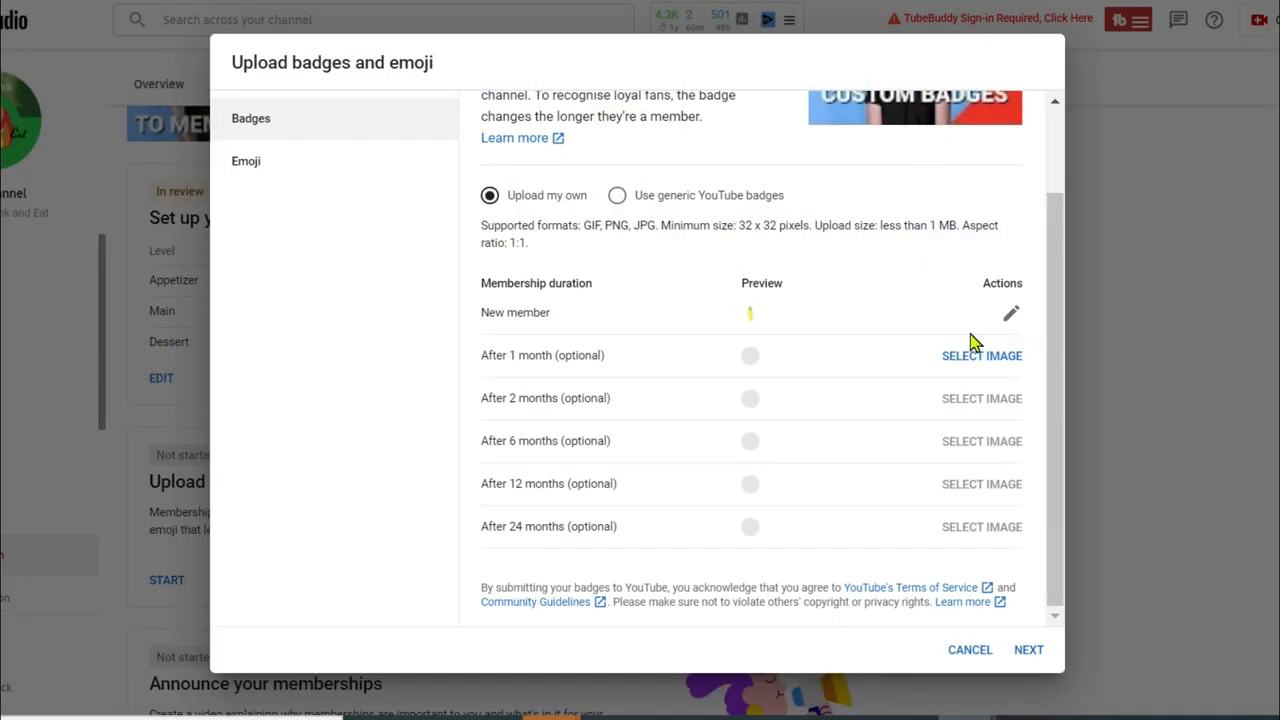
left_click(1001, 367)
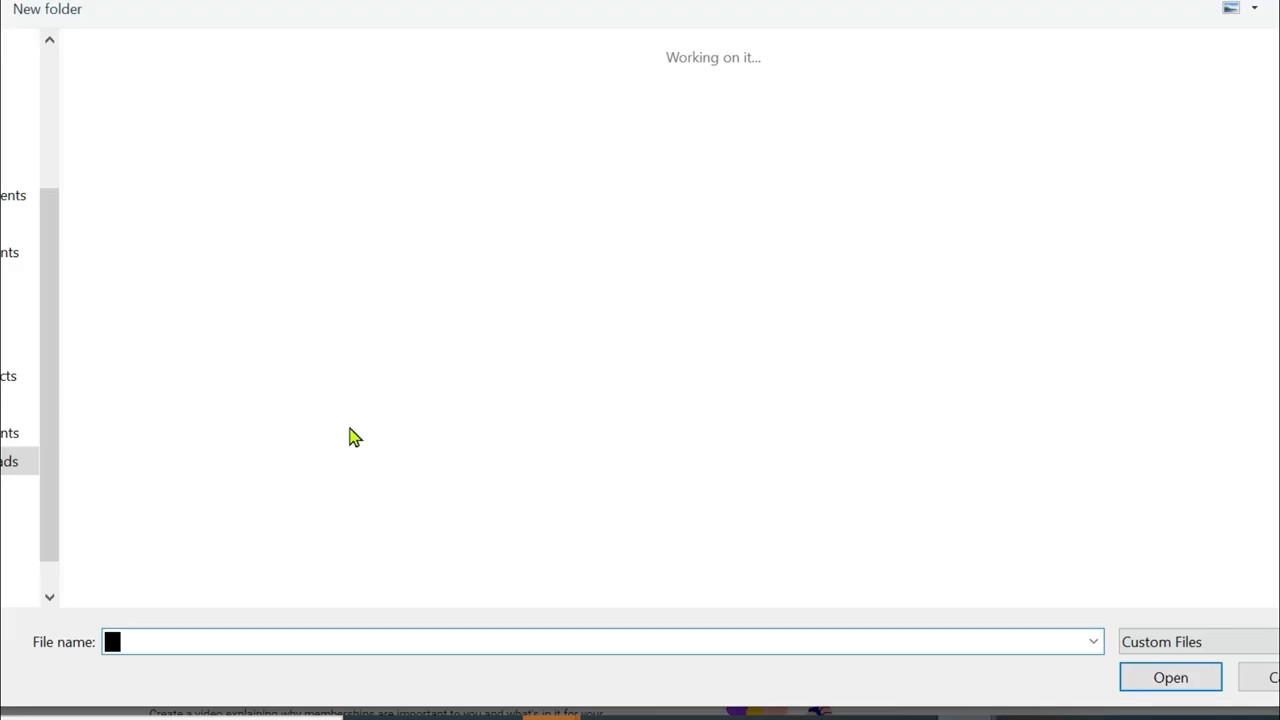
double_click(763, 140)
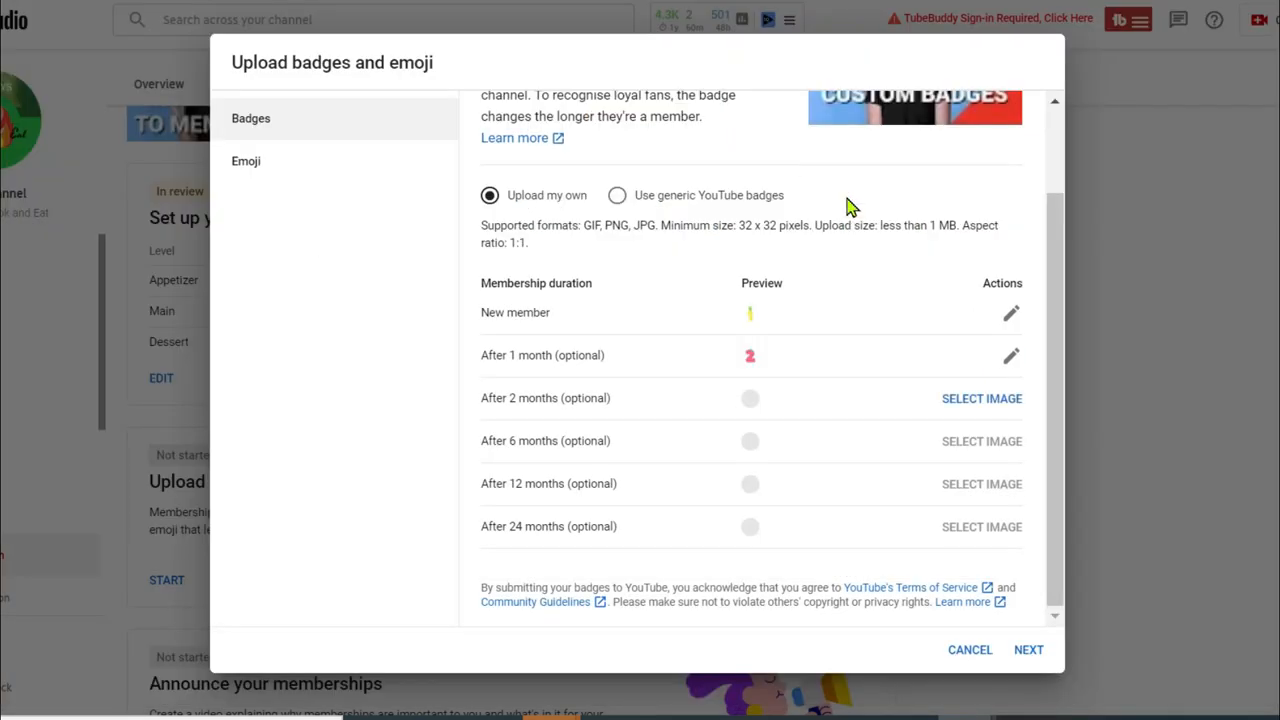
Step: Assign the orange 3 image to the After 2 months badge and the cupcake-style 4 image to the After 6 months badge
left_click(997, 401)
double_click(645, 165)
left_click(990, 442)
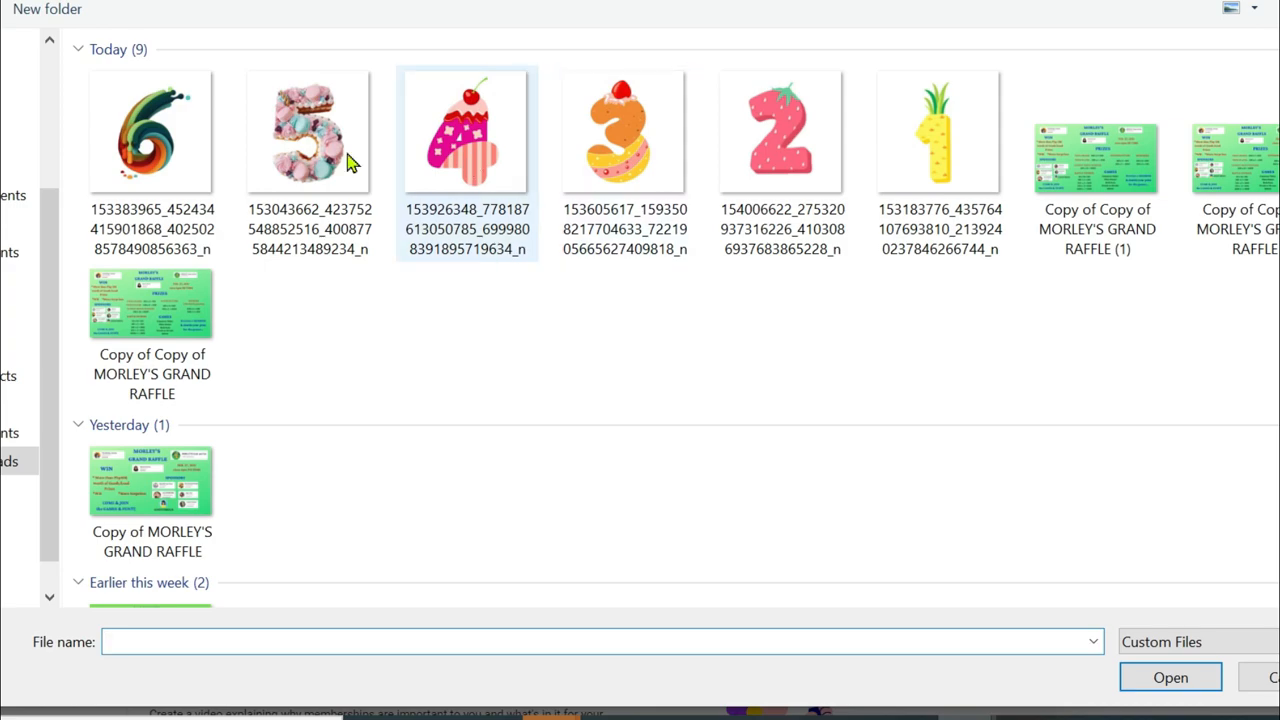
double_click(440, 165)
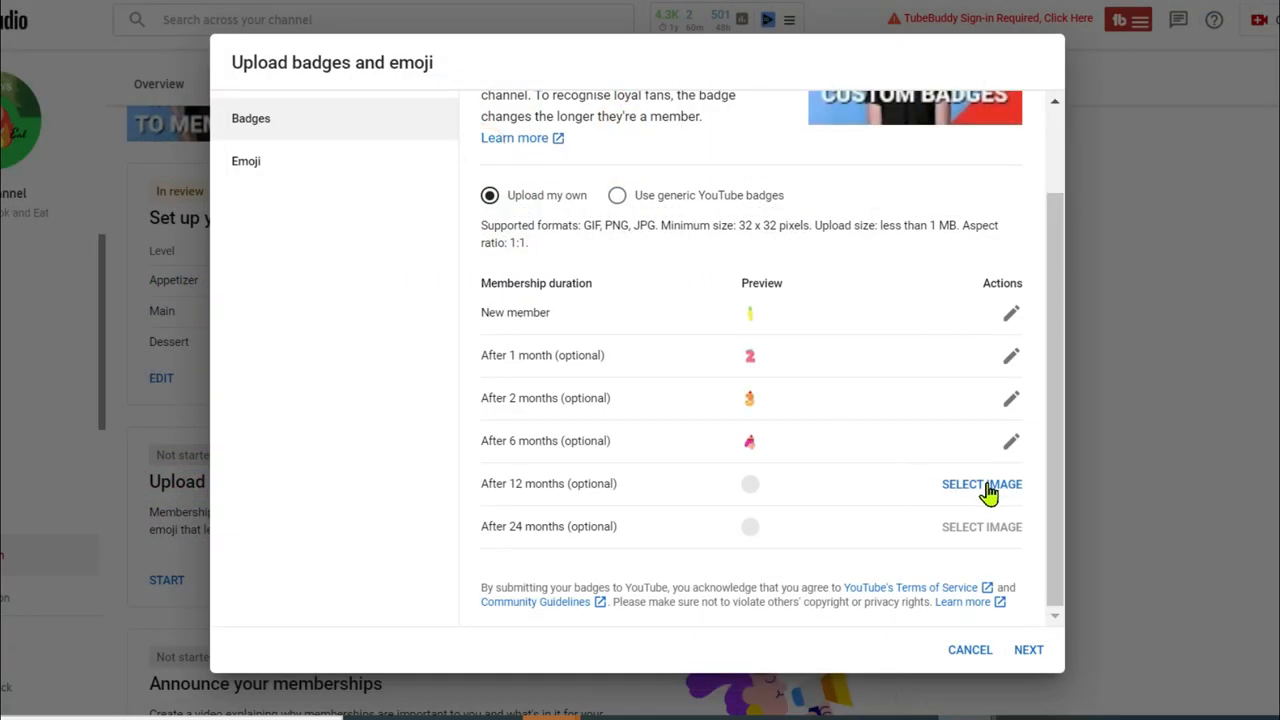
Step: Assign the cake 5 image to After 12 months and the multicoloured 6 image to After 24 months, and proceed to the emoji
left_click(985, 488)
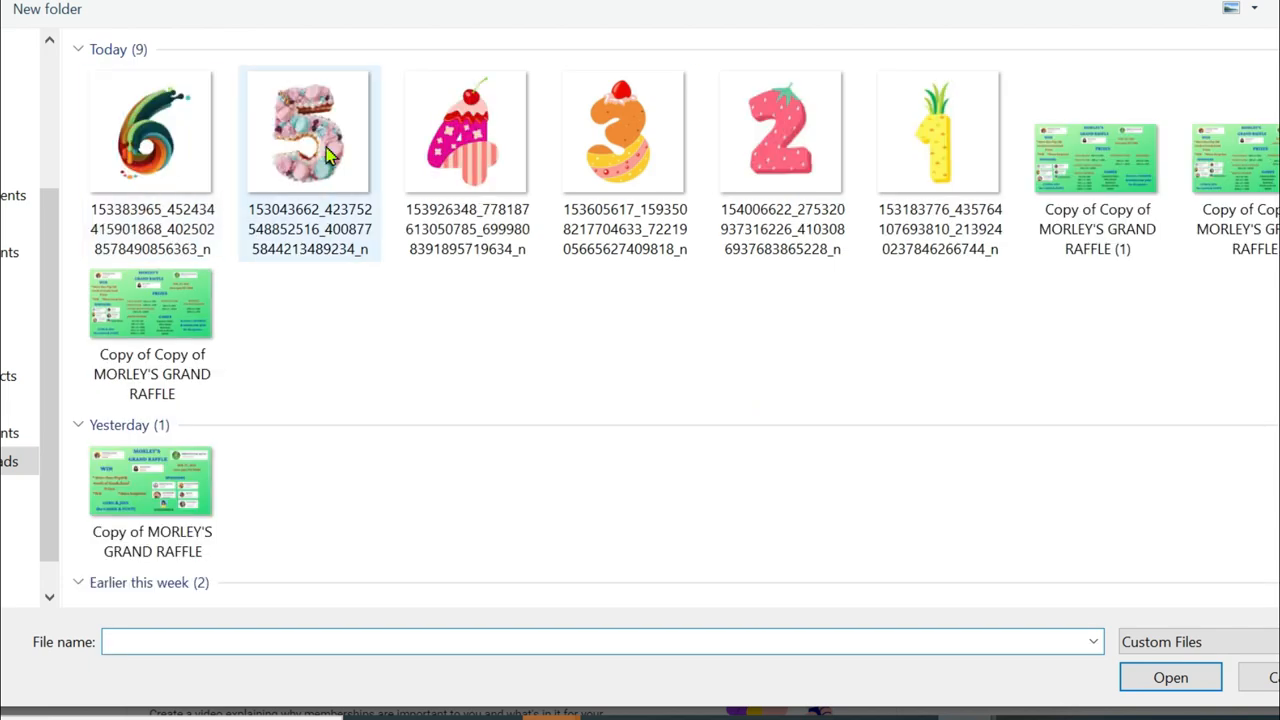
double_click(328, 152)
left_click(998, 527)
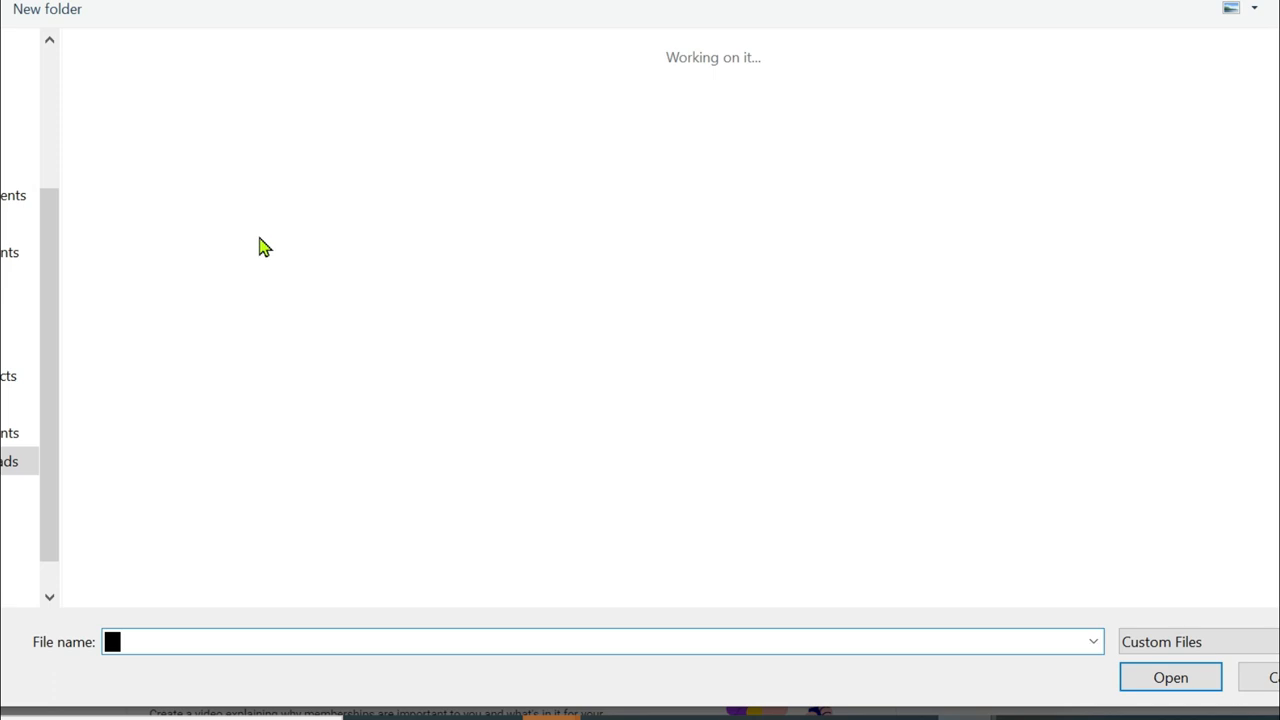
double_click(124, 137)
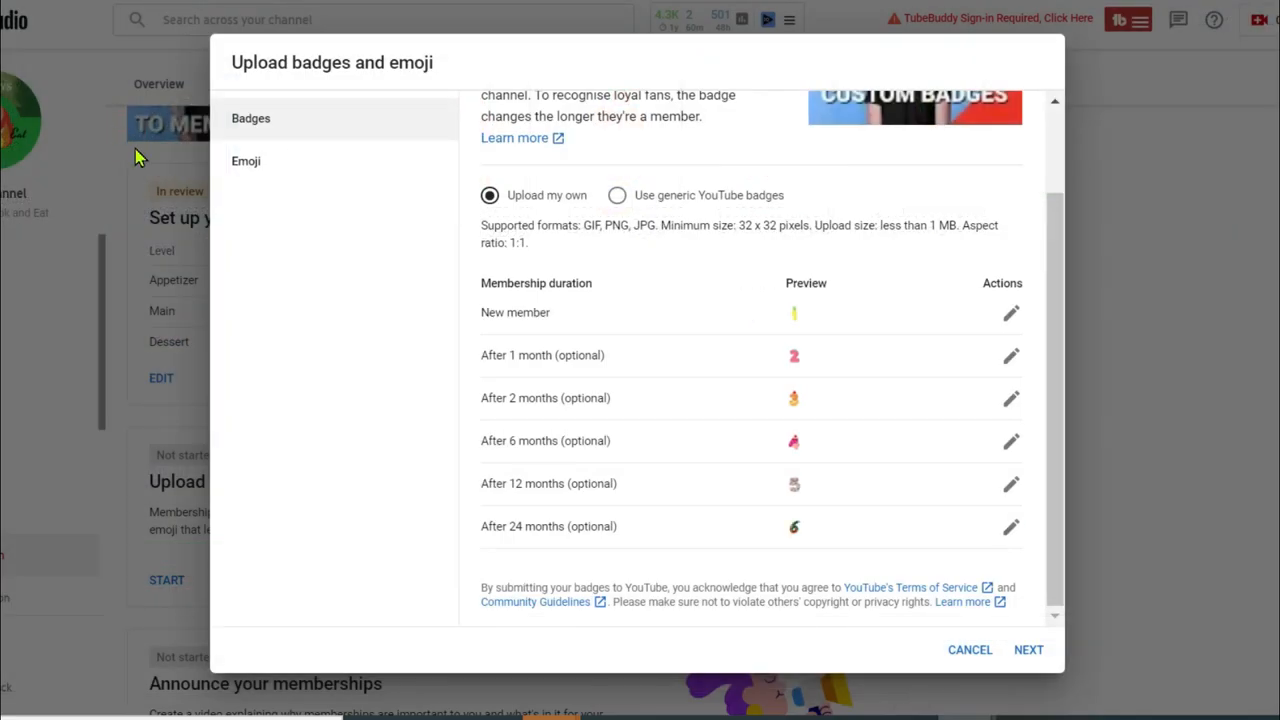
left_click(1028, 652)
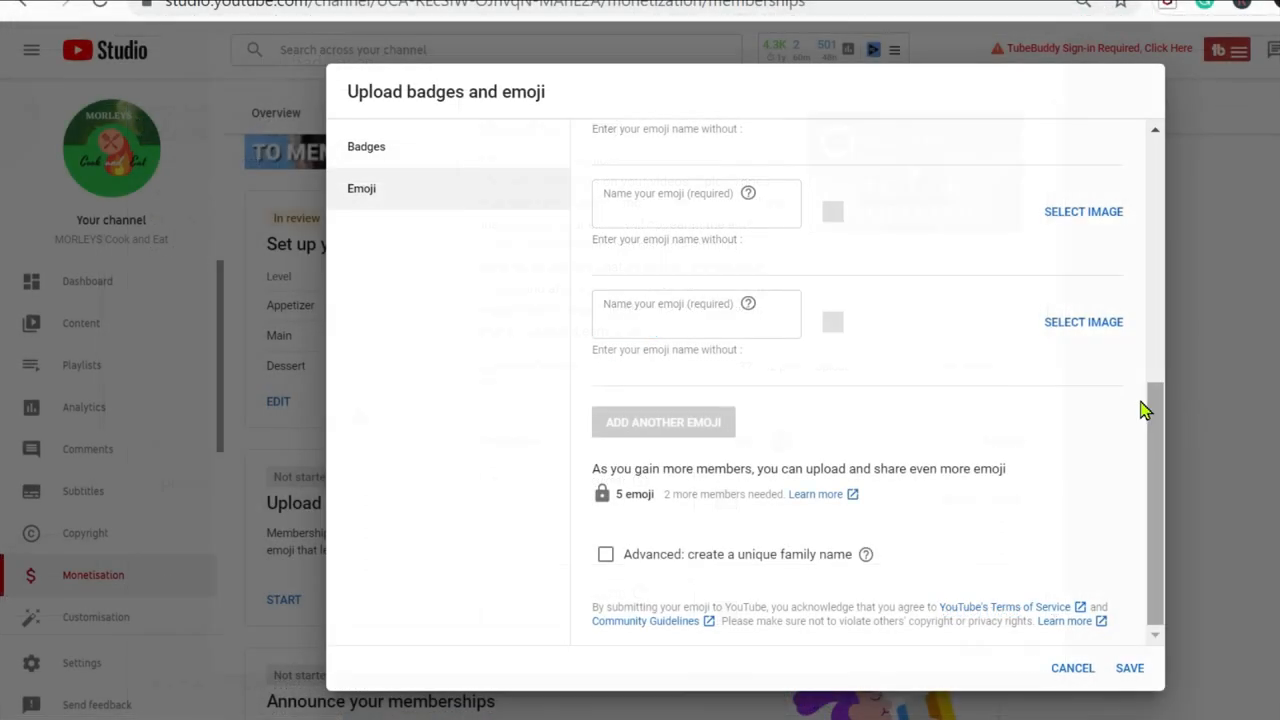
Step: Add the round purple shoutout image as the first emoji and name it "Shoutout"
scroll(1092, 432, "up", 5)
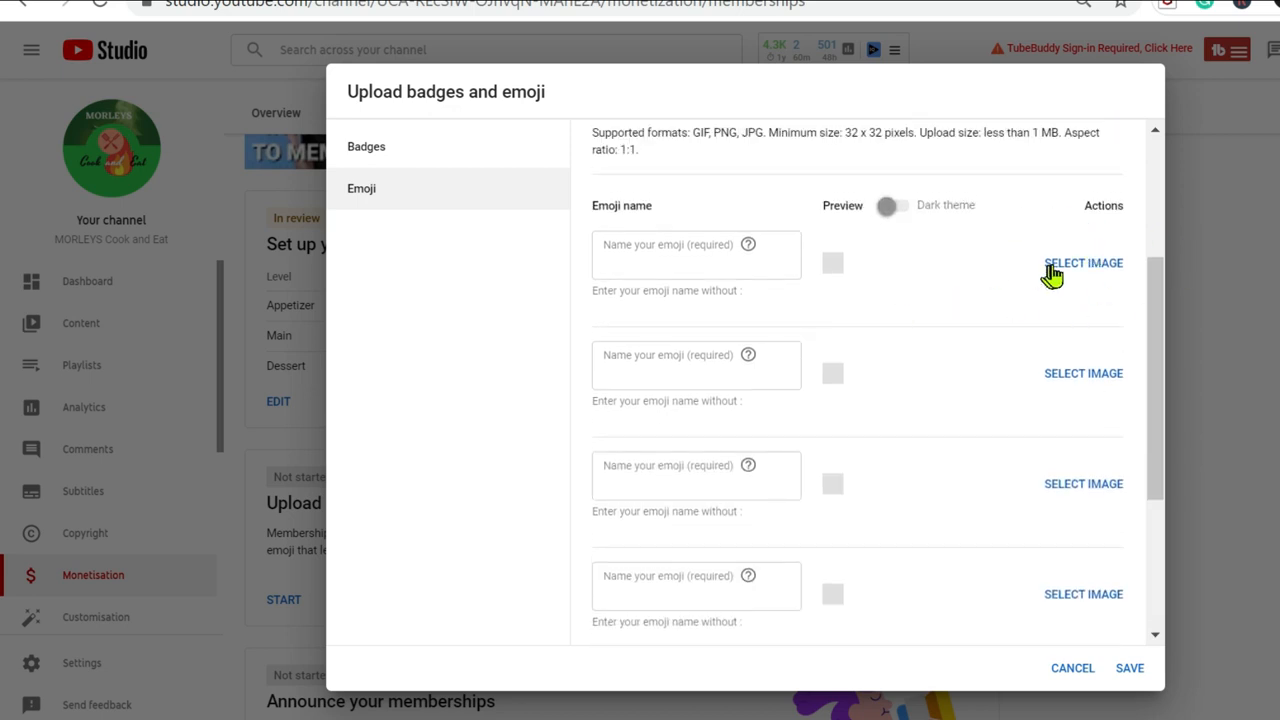
left_click(1094, 266)
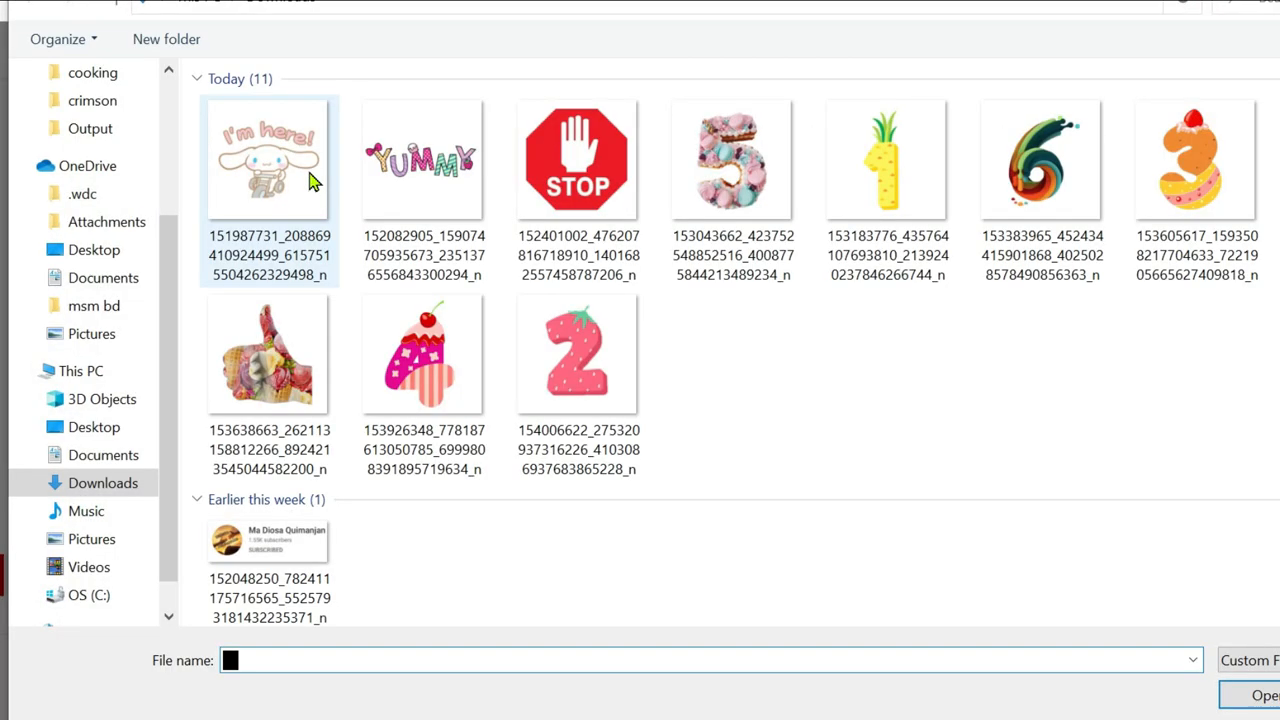
left_click(311, 182)
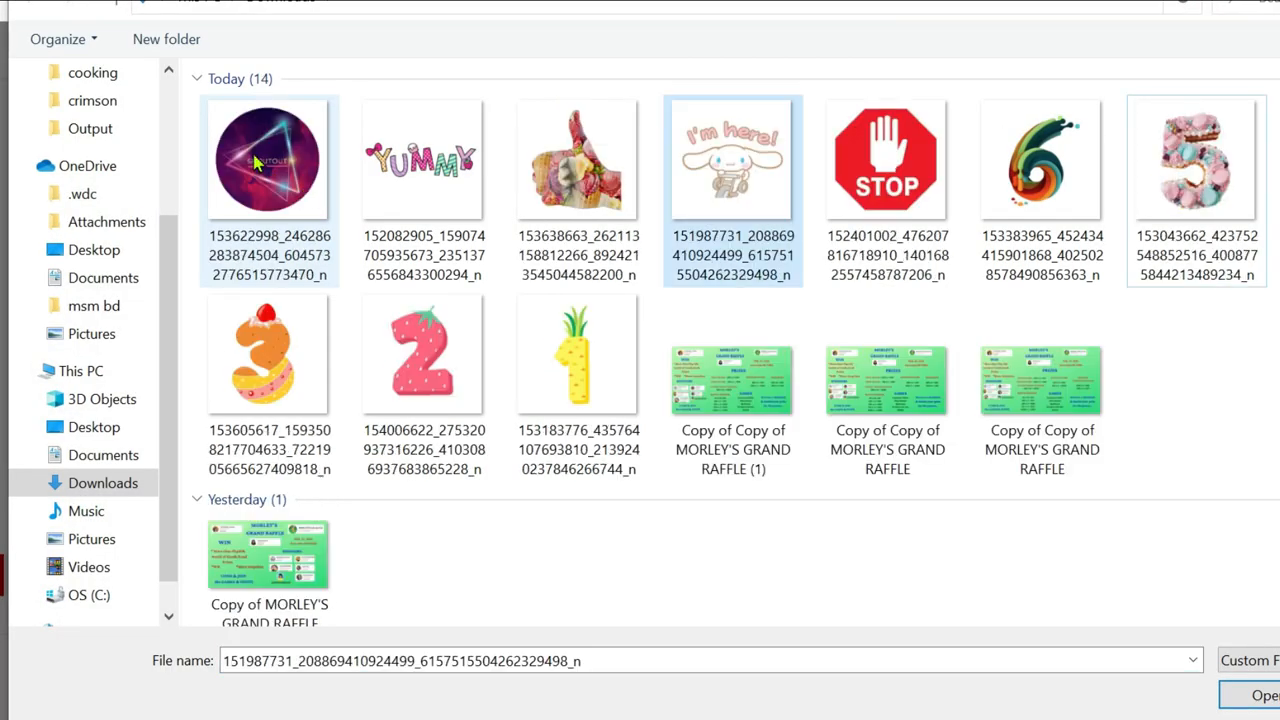
double_click(255, 160)
left_click(636, 265)
type("Shout out")
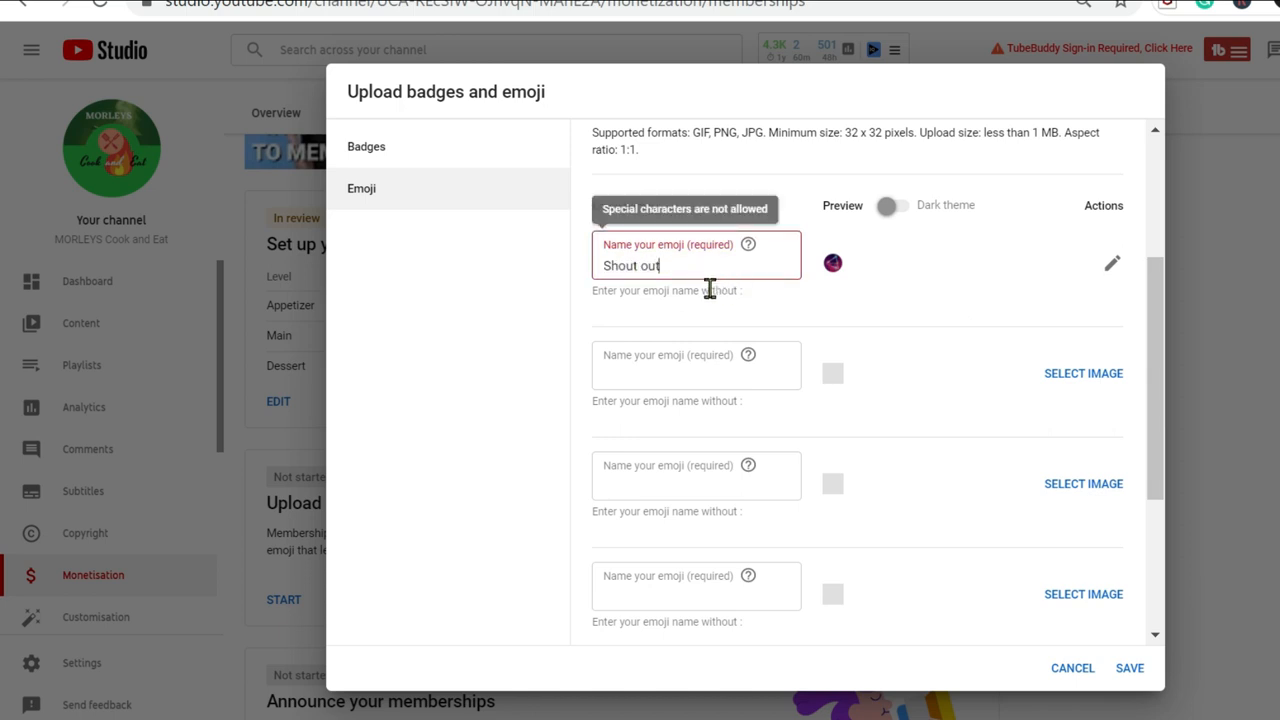
key("BackSpace")
Step: Add the YUMMY lettering image as the second emoji and name it "yummy"
left_click(654, 362)
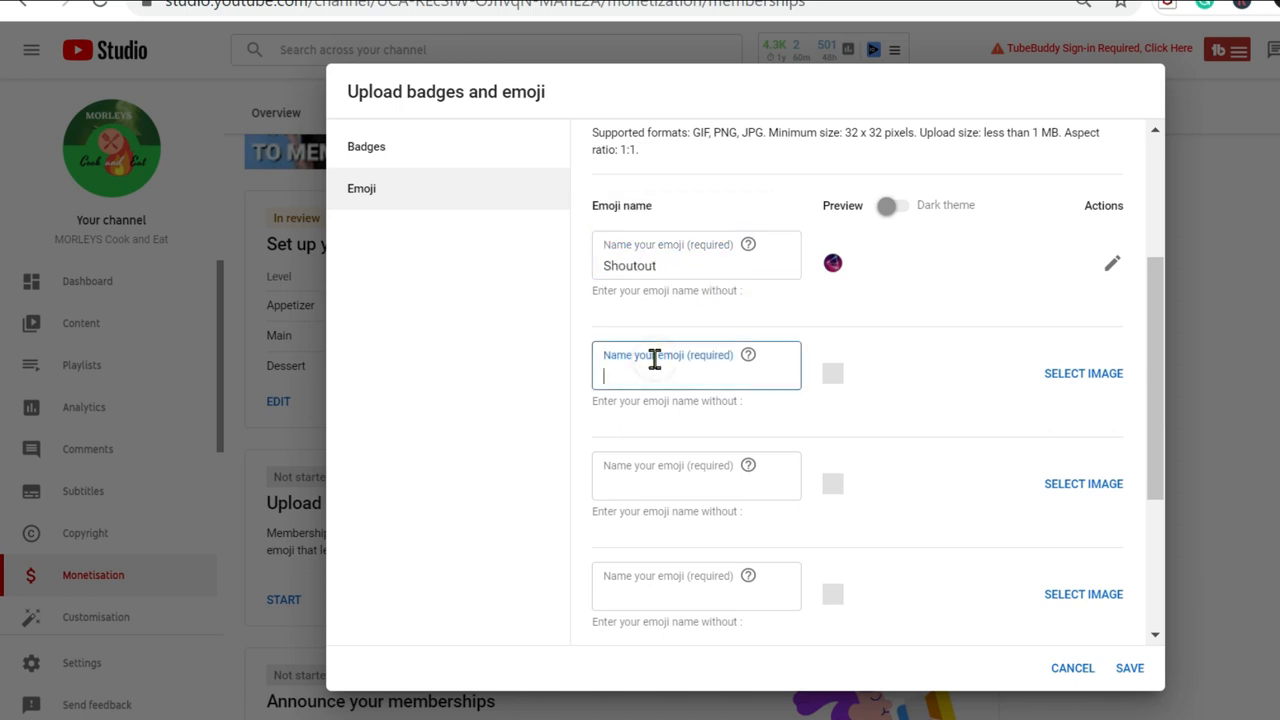
left_click(1103, 388)
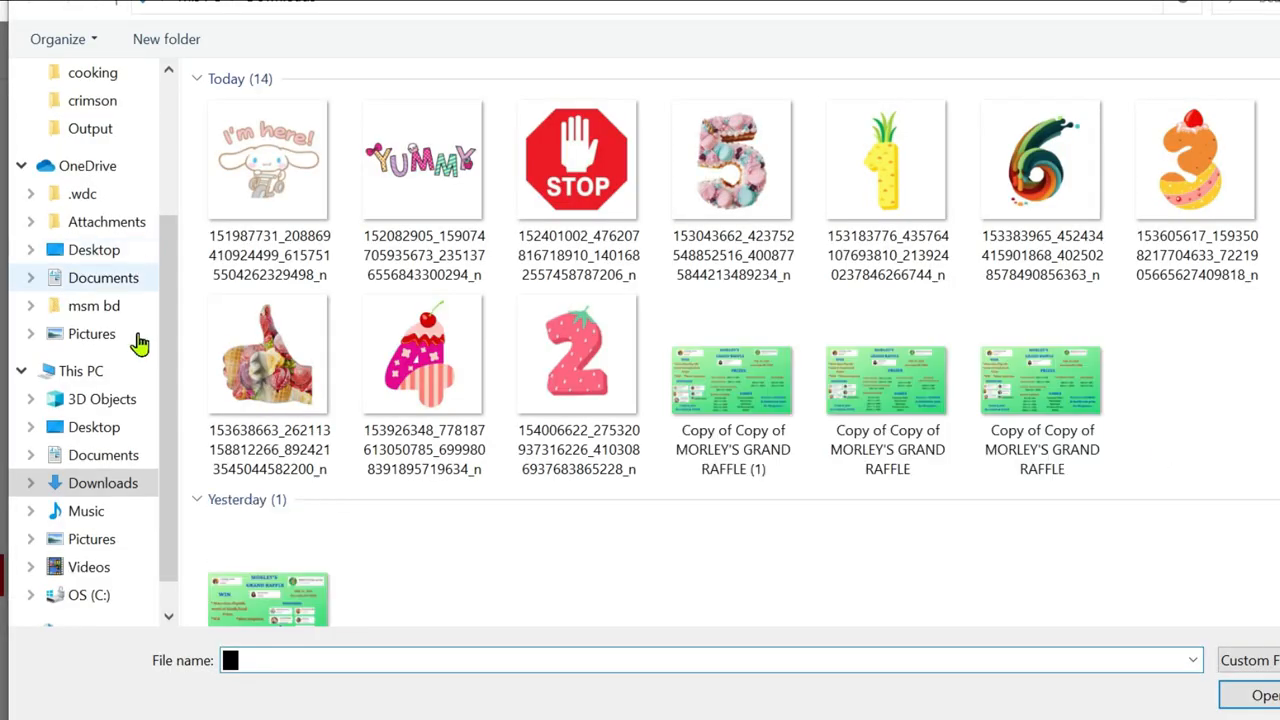
double_click(424, 186)
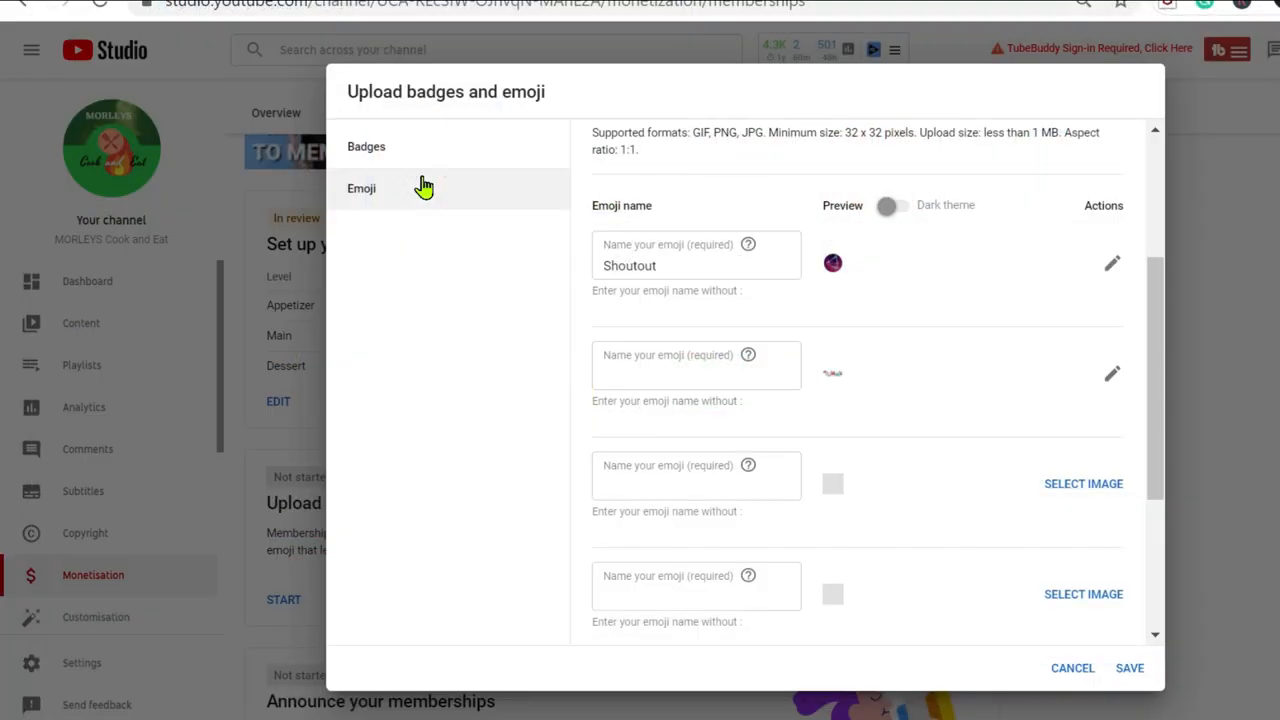
left_click(667, 378)
type("yummy")
Step: Add the thumbs-up image as the third emoji and name it "thumbsUp"
left_click(691, 484)
left_click(1097, 498)
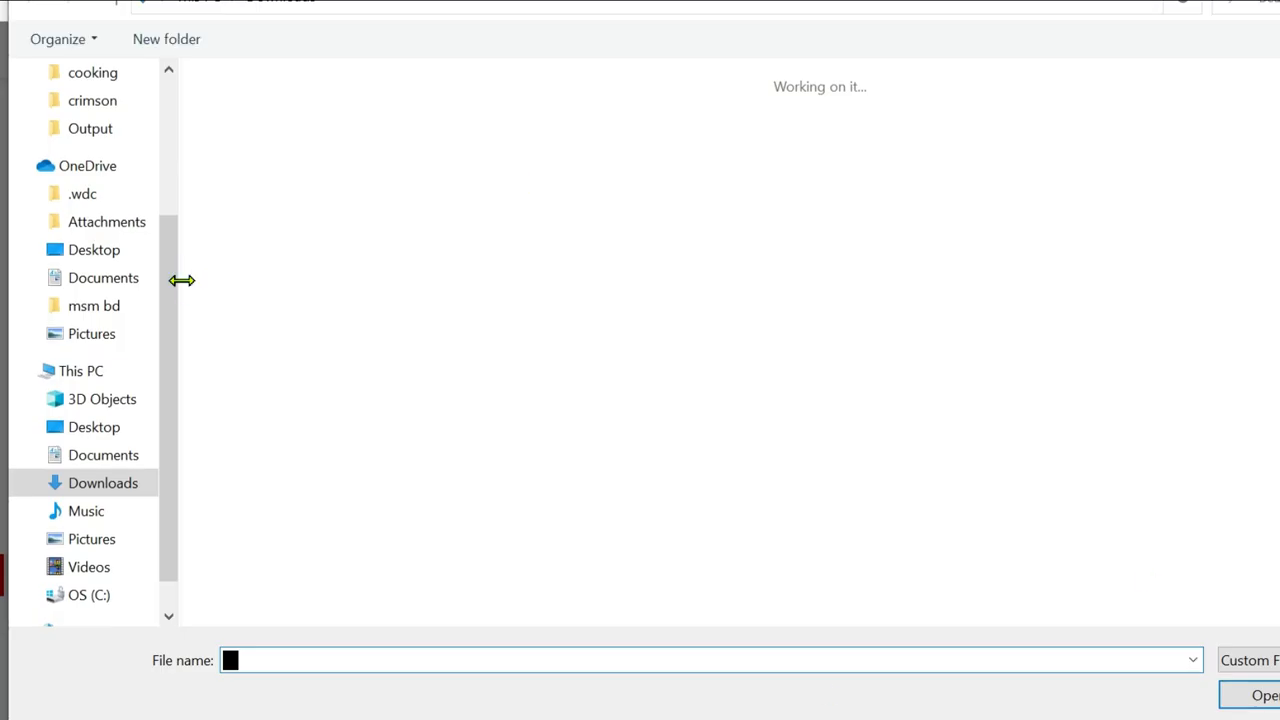
double_click(565, 170)
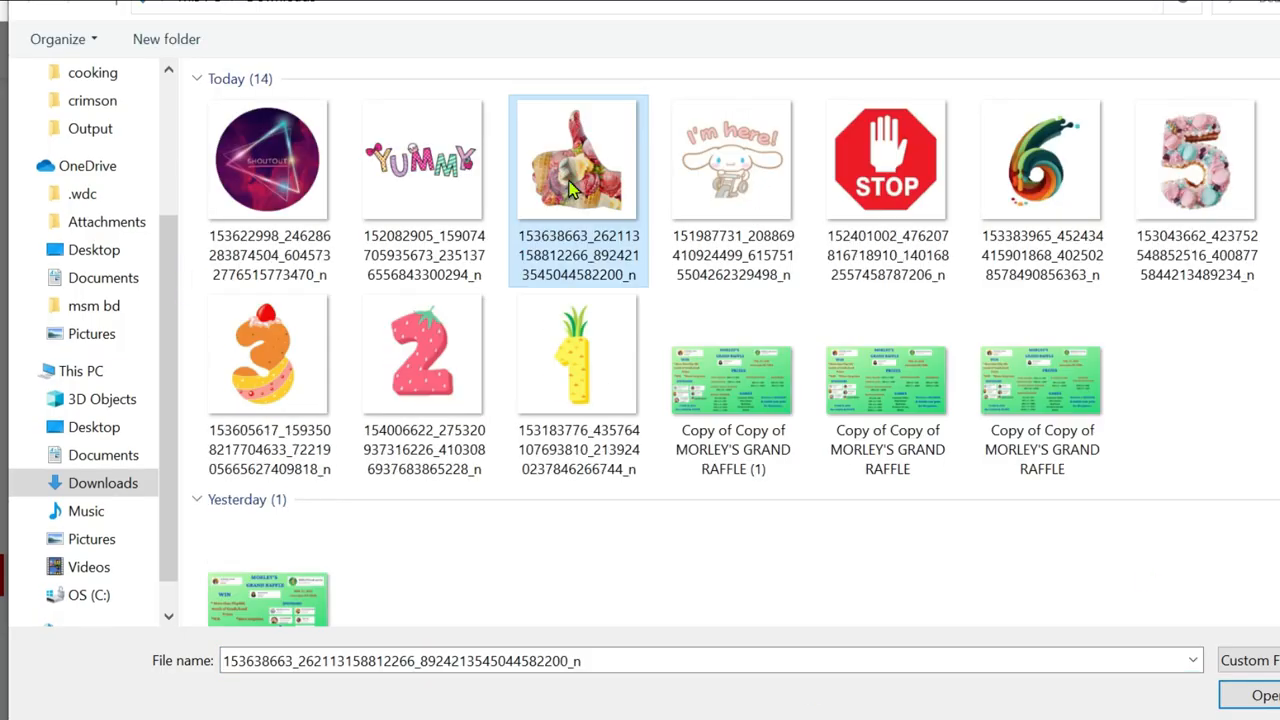
left_click(674, 465)
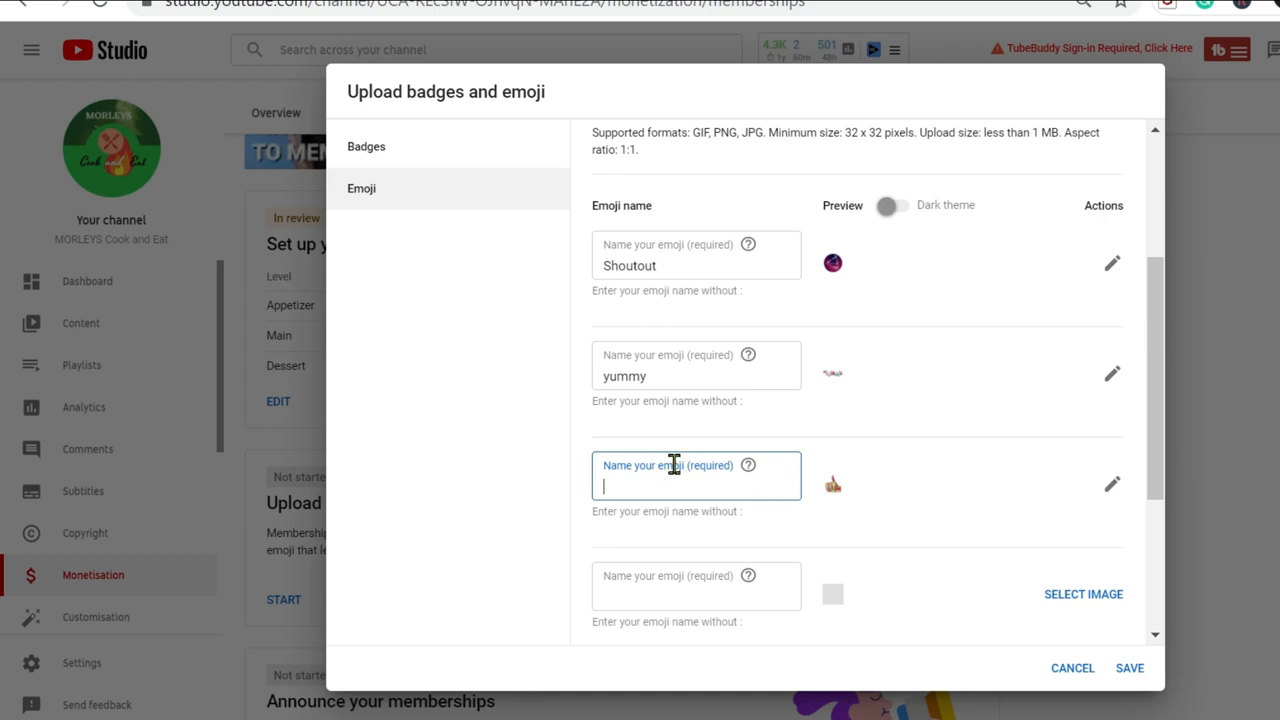
type("thumbsUp")
Step: Add the red stop-sign image as the fourth emoji and name it "Stop"
left_click(622, 568)
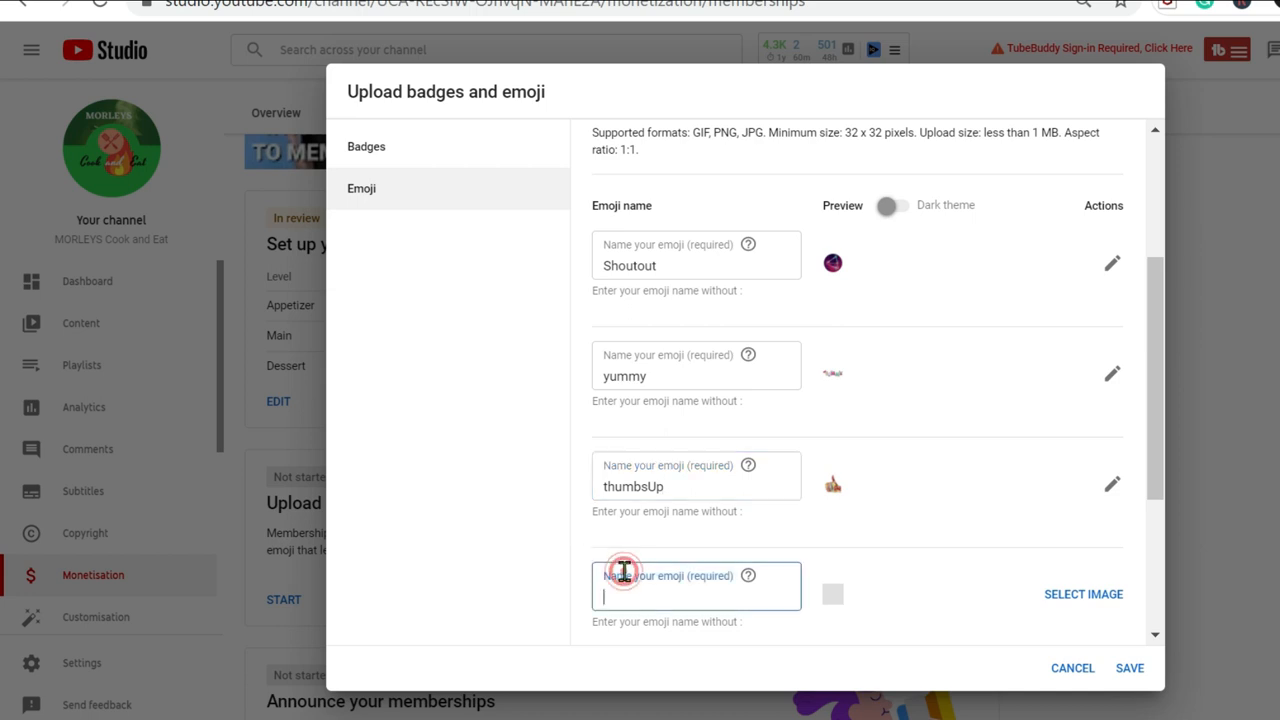
left_click(1064, 603)
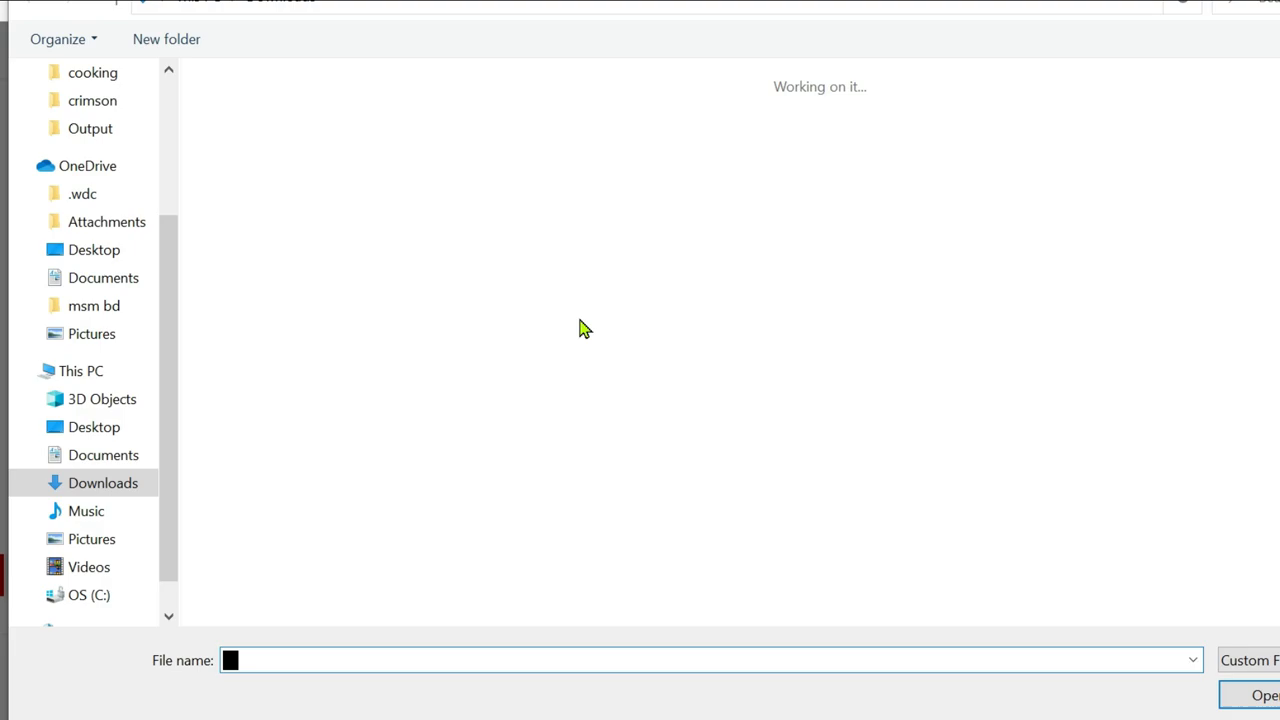
double_click(866, 172)
left_click(719, 577)
type("Stop")
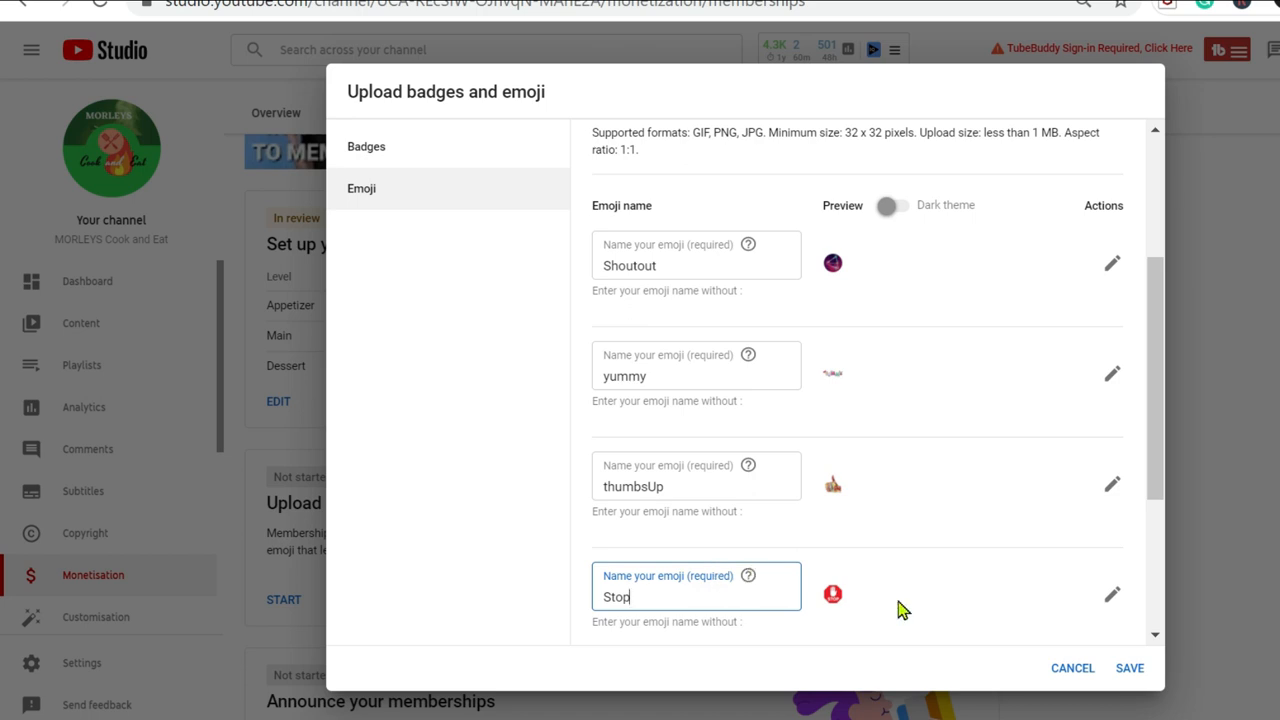
Step: Enable the advanced unique family name option for the emoji and save the badges and emoji
scroll(698, 545, "down", 3)
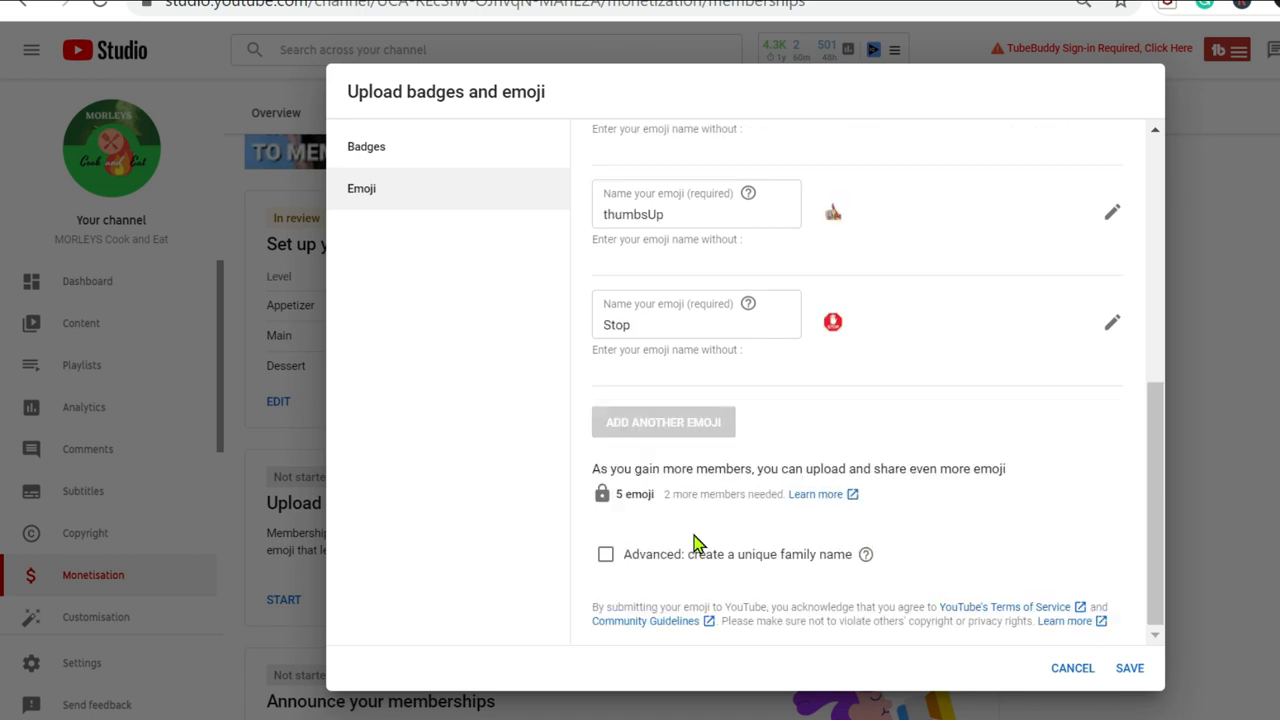
left_click(1157, 450)
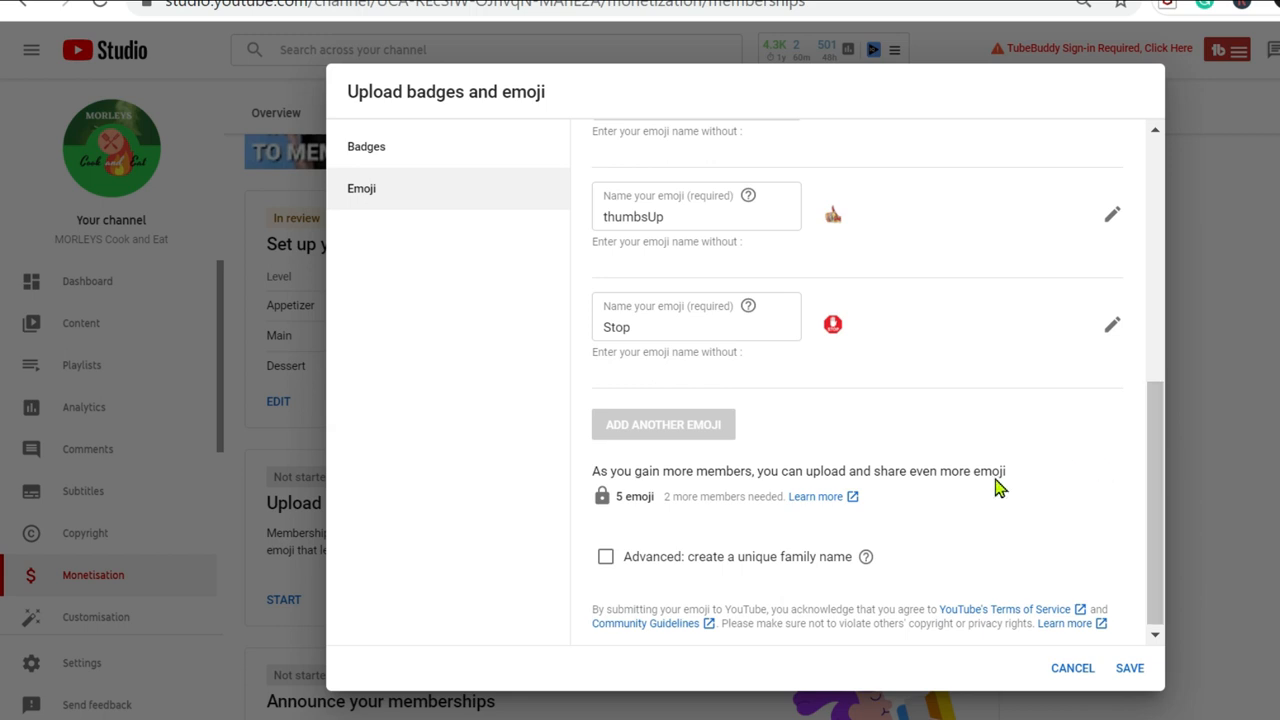
left_click(606, 560)
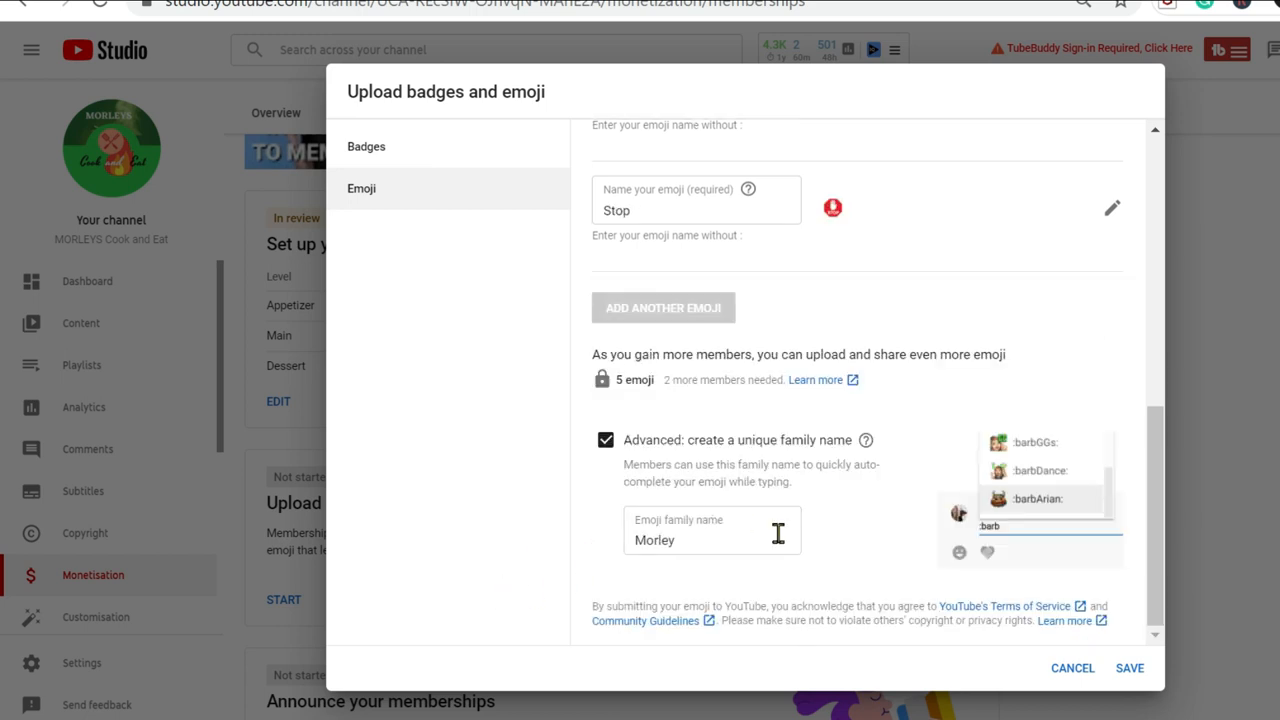
scroll(764, 522, "up", 5)
scroll(866, 553, "down", 4)
left_click(1130, 670)
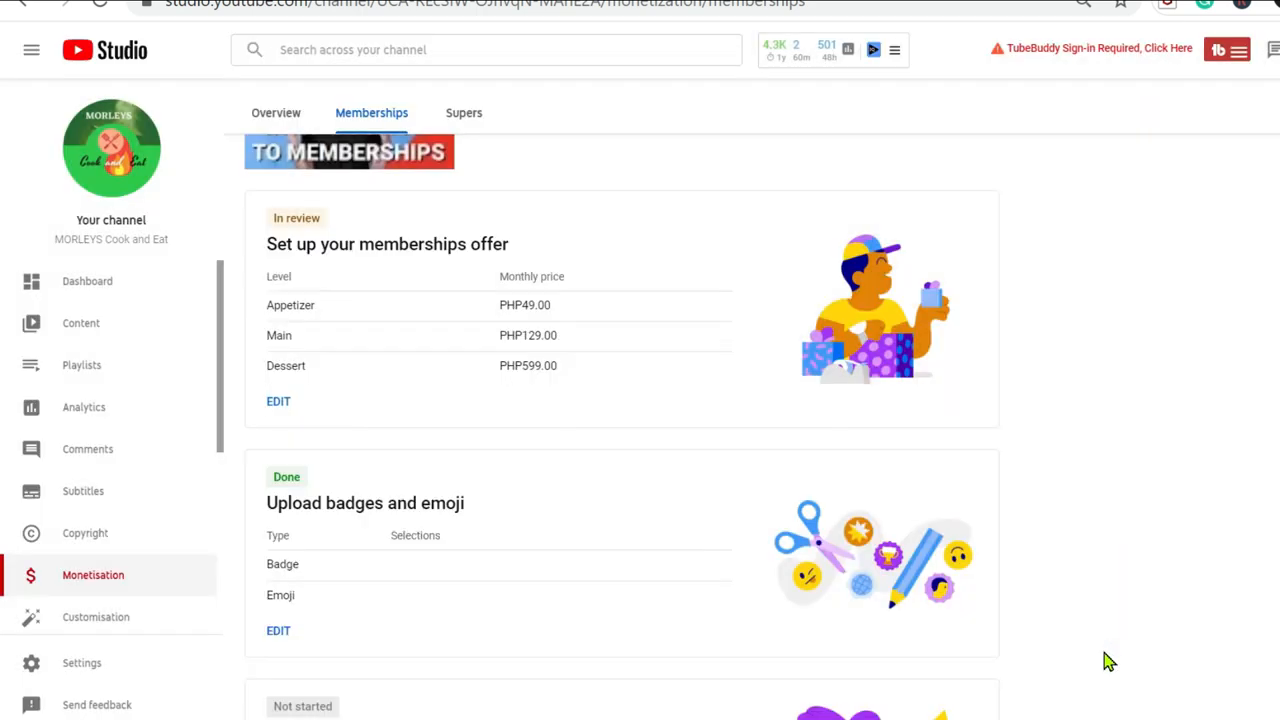
Step: Start the membership announcement and upload intro member.mp4 as the unlisted video
scroll(1118, 546, "down", 1)
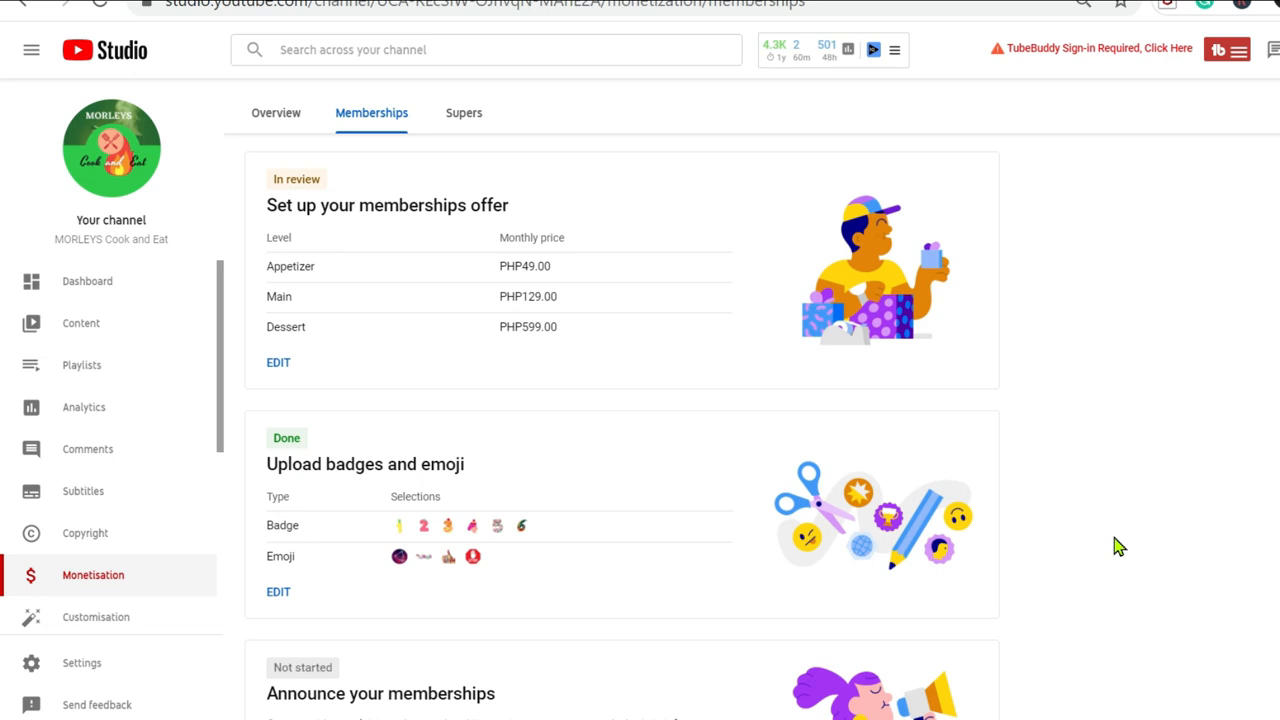
scroll(1118, 546, "down", 1)
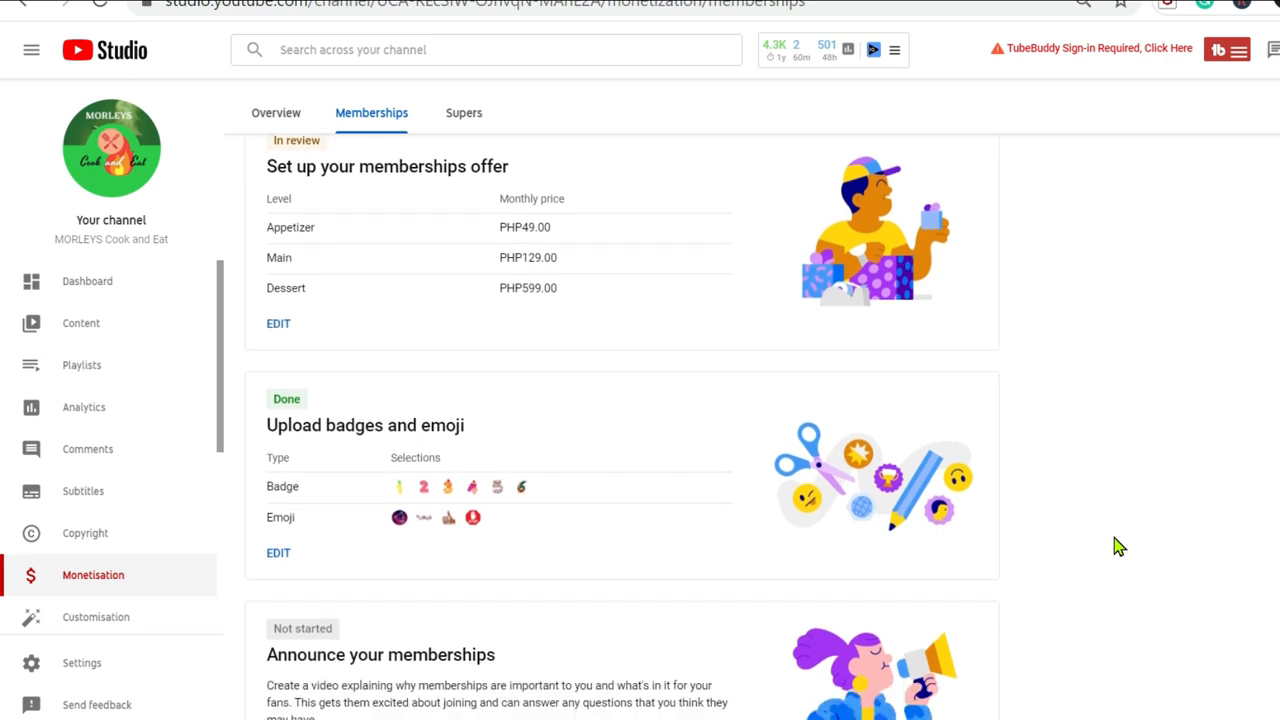
scroll(392, 488, "down", 7)
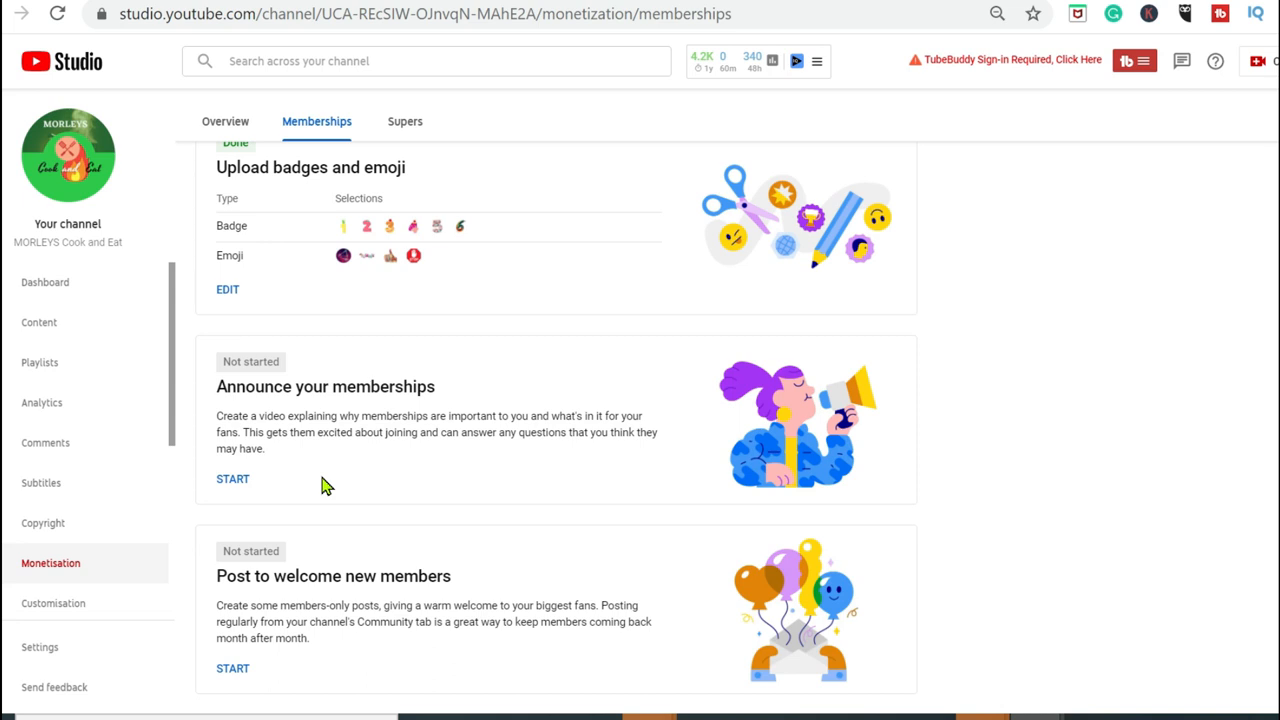
left_click(233, 479)
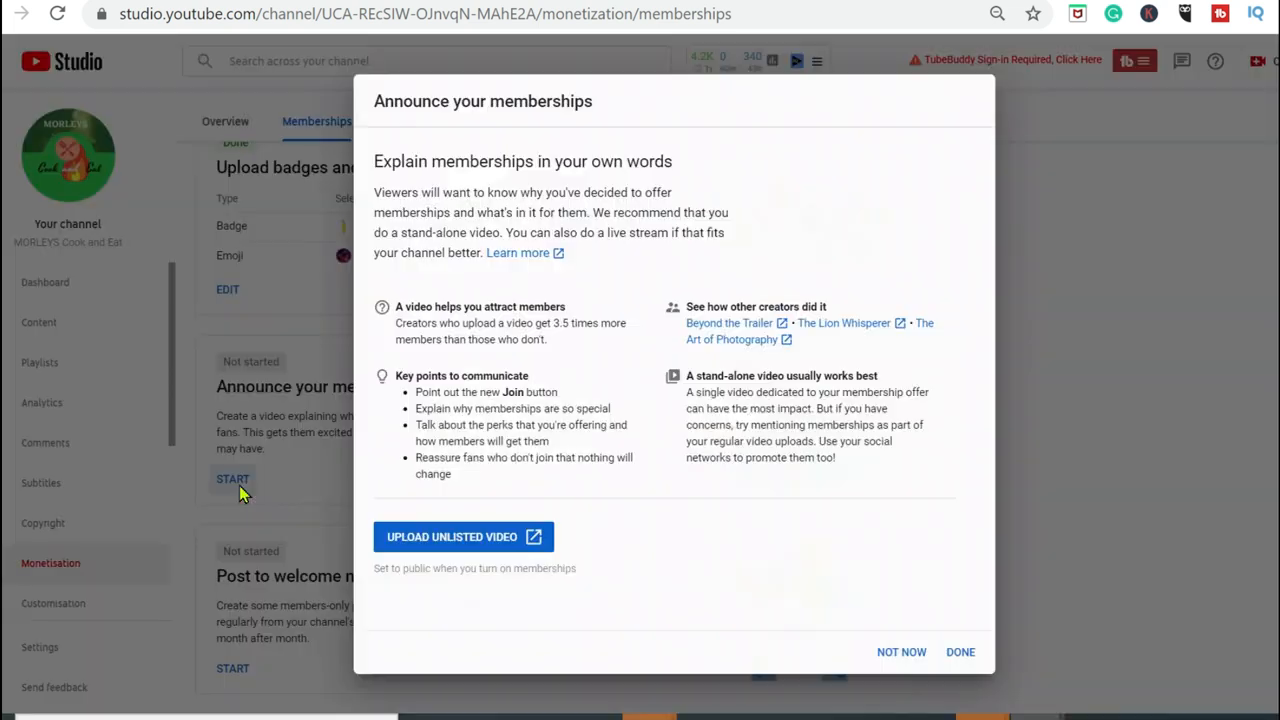
left_click(490, 545)
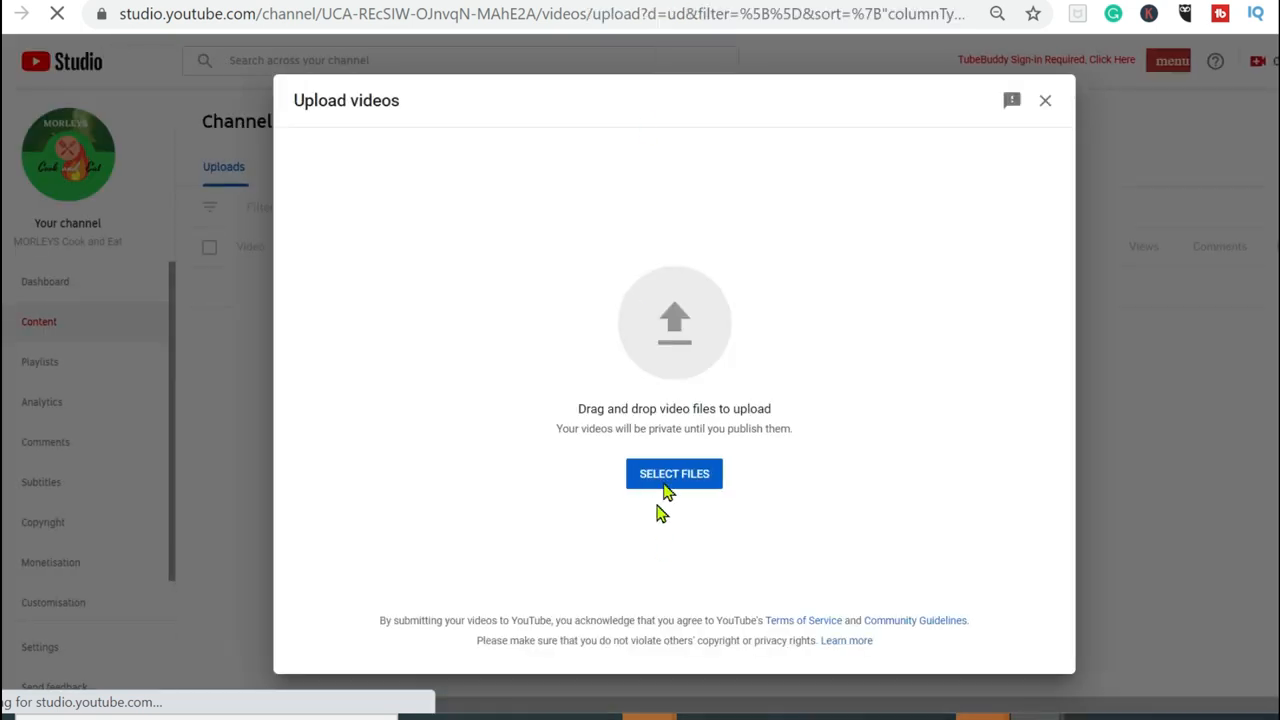
left_click(668, 478)
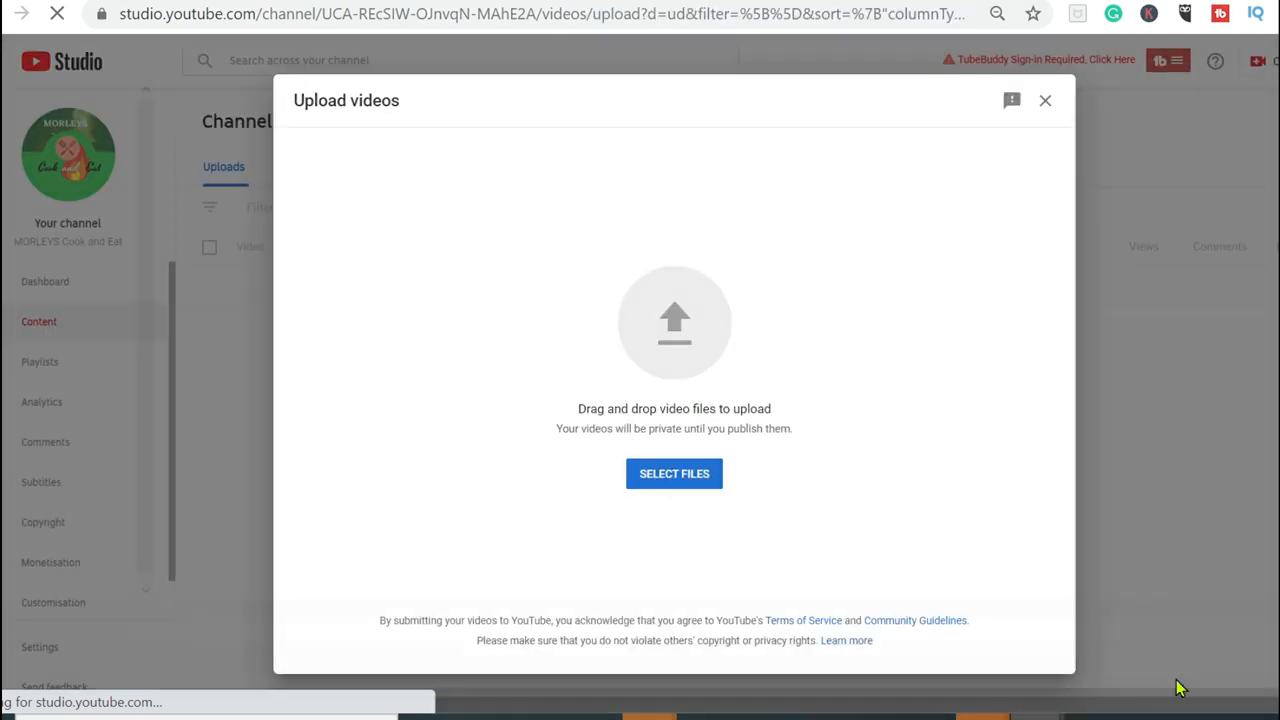
left_click(57, 425)
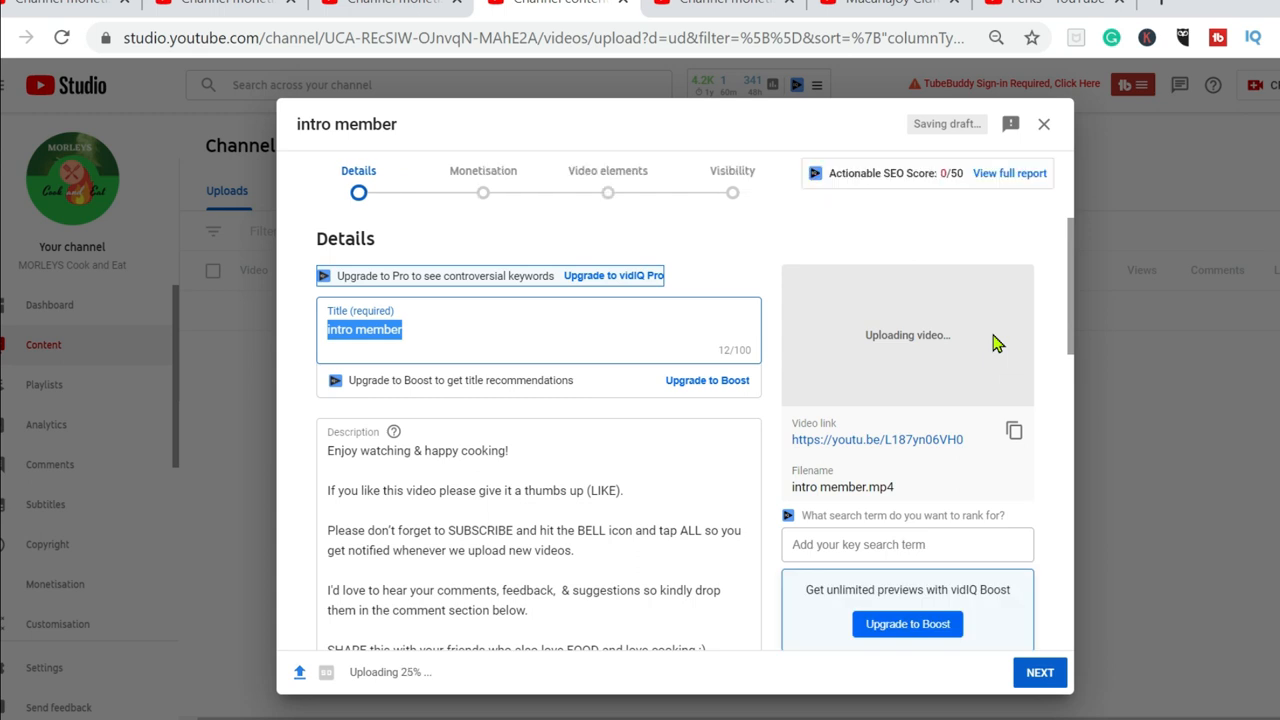
Step: Title the uploaded video "Welcome to my Channel Membership"
type("Welcome to my Channe")
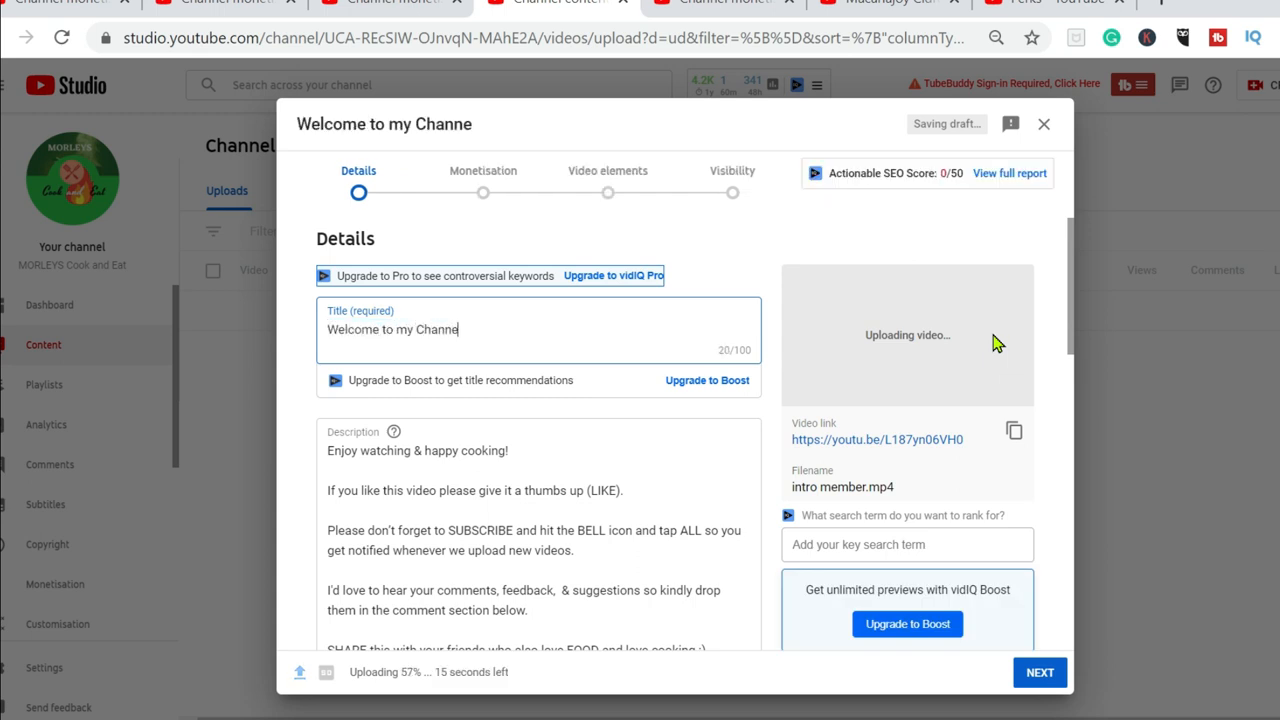
type("l Members")
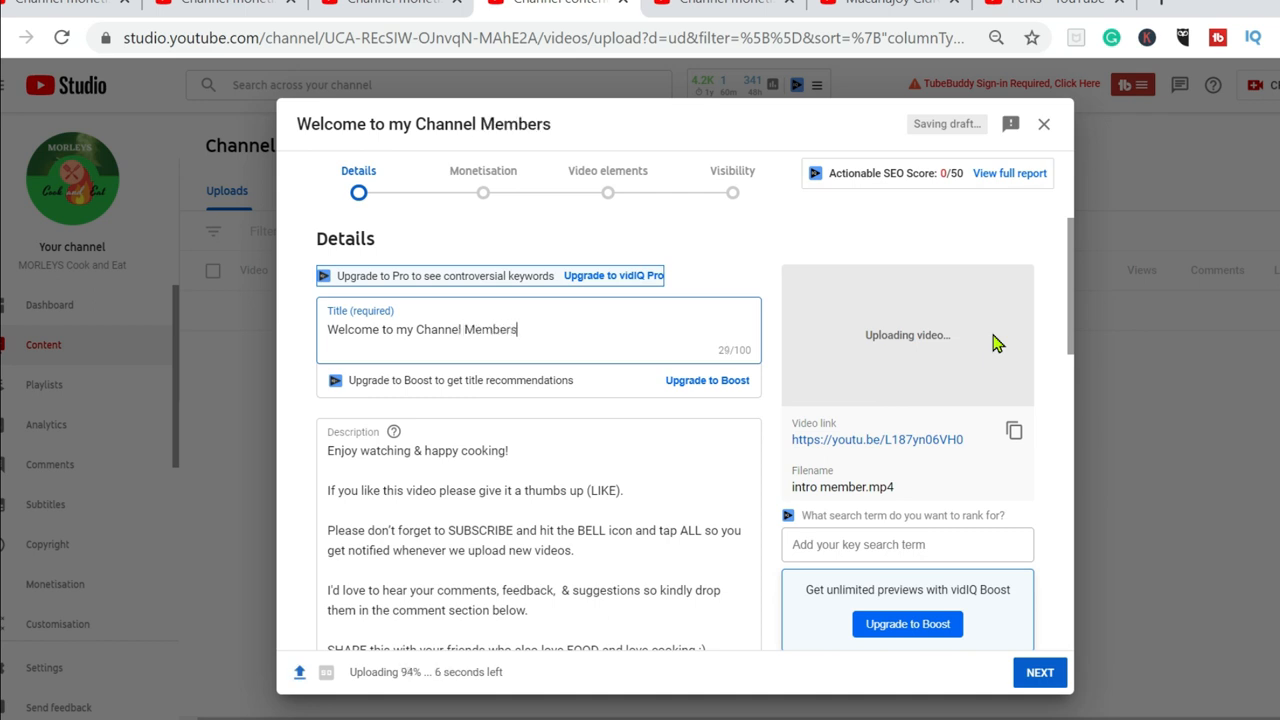
type("hip")
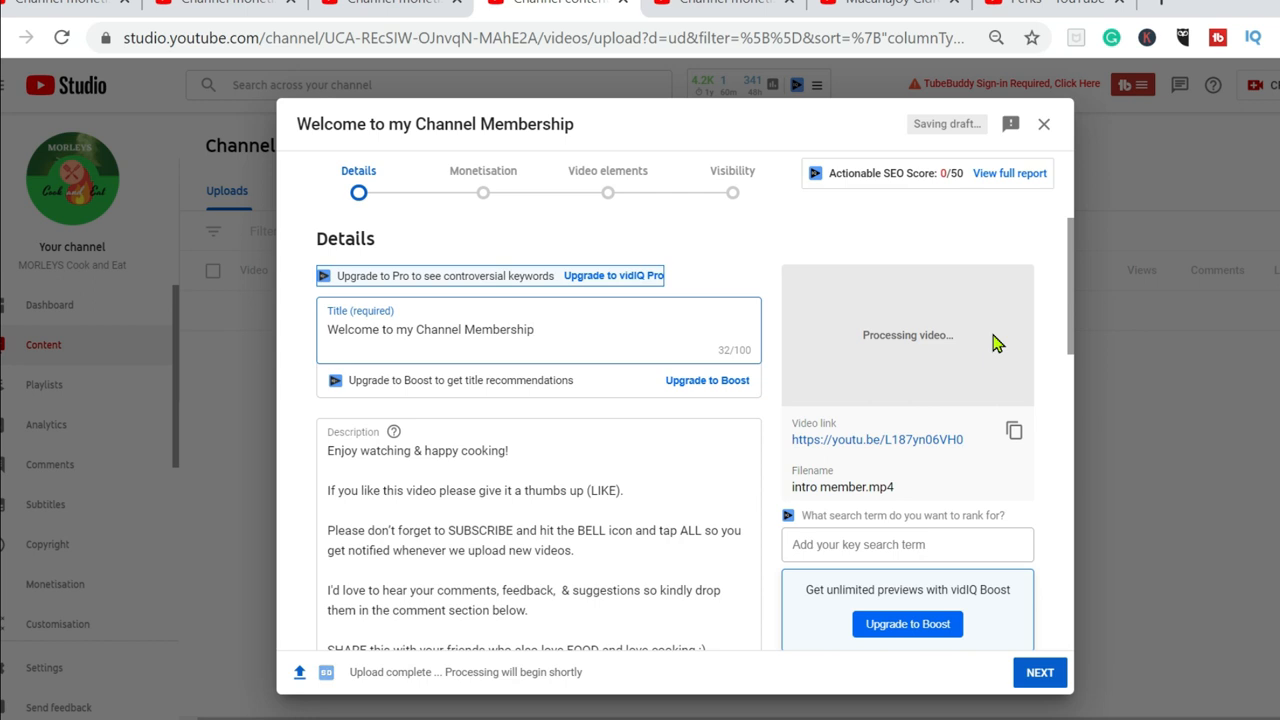
Step: Mark the video as not made for kids and save it with Unlisted visibility, without adding an end screen or cards
scroll(543, 428, "down", 2)
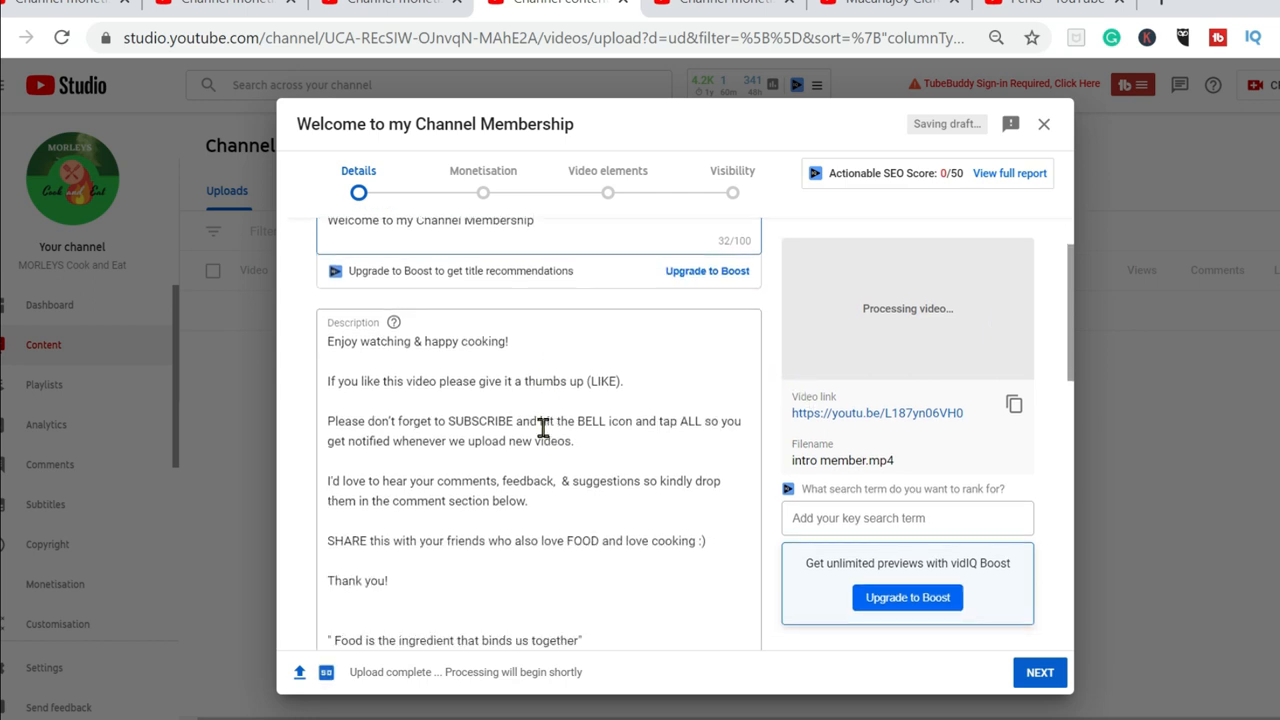
scroll(543, 428, "down", 10)
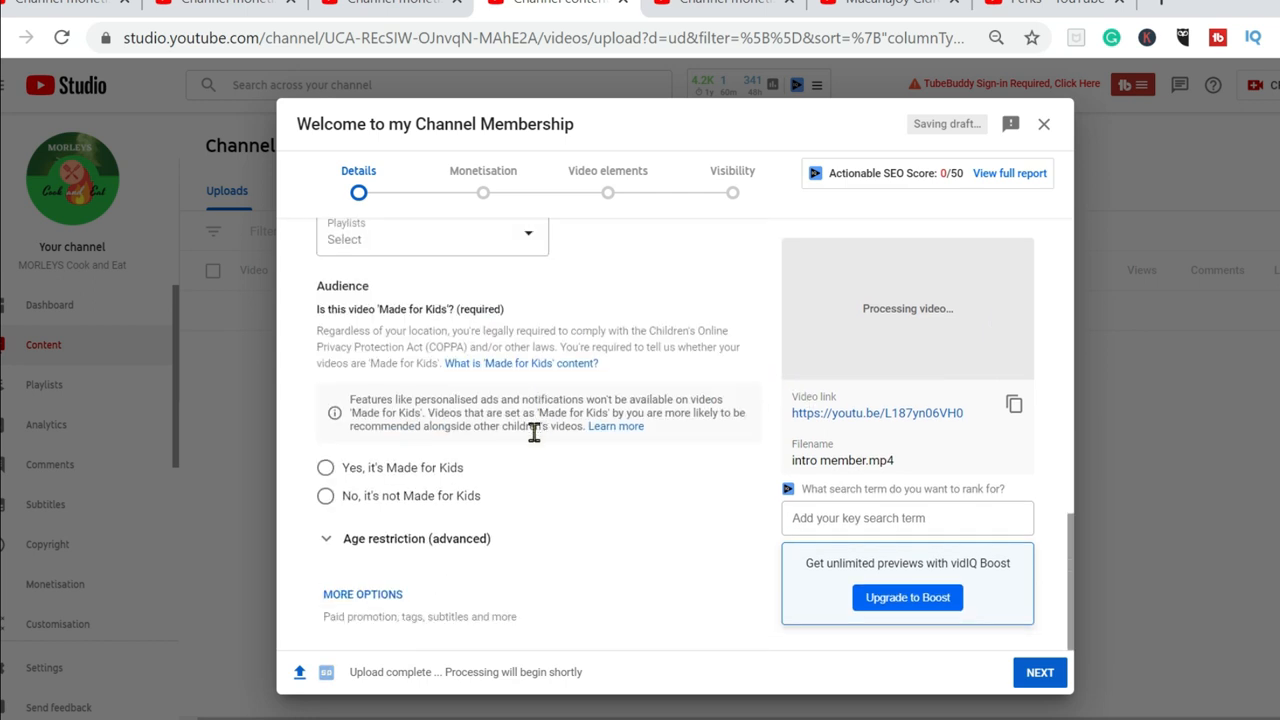
left_click(326, 496)
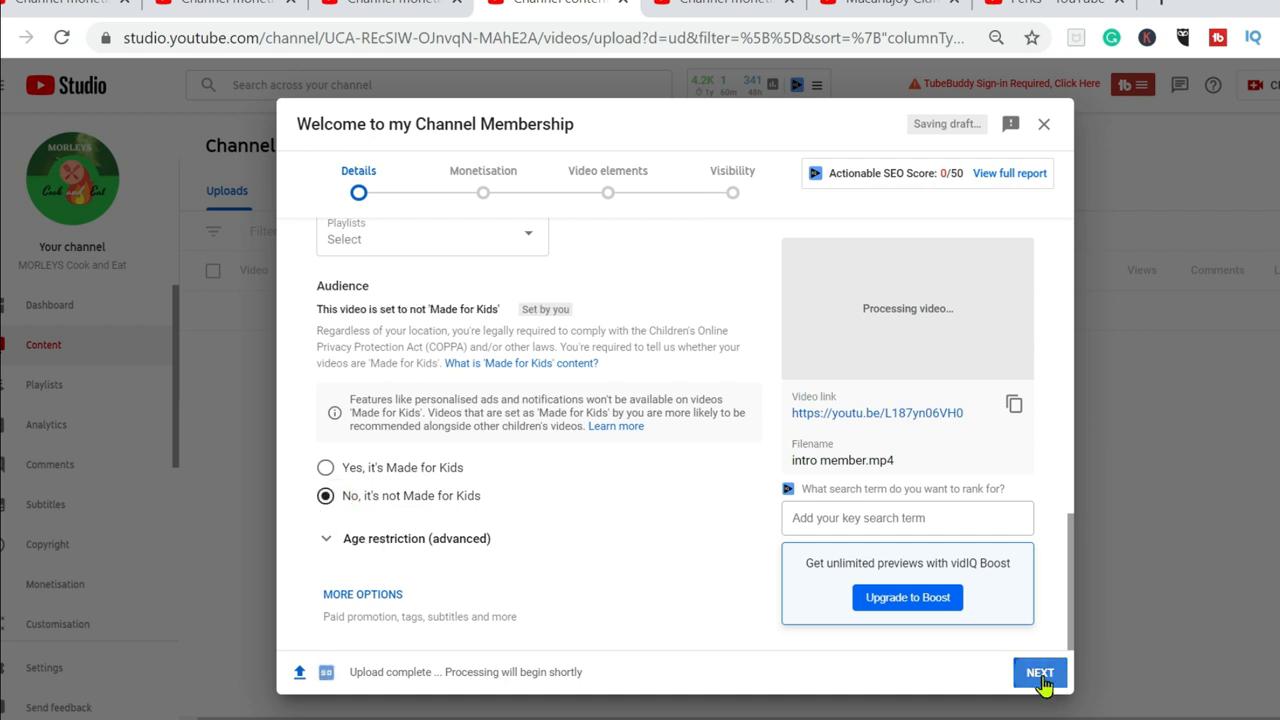
left_click(1040, 675)
left_click(1040, 675)
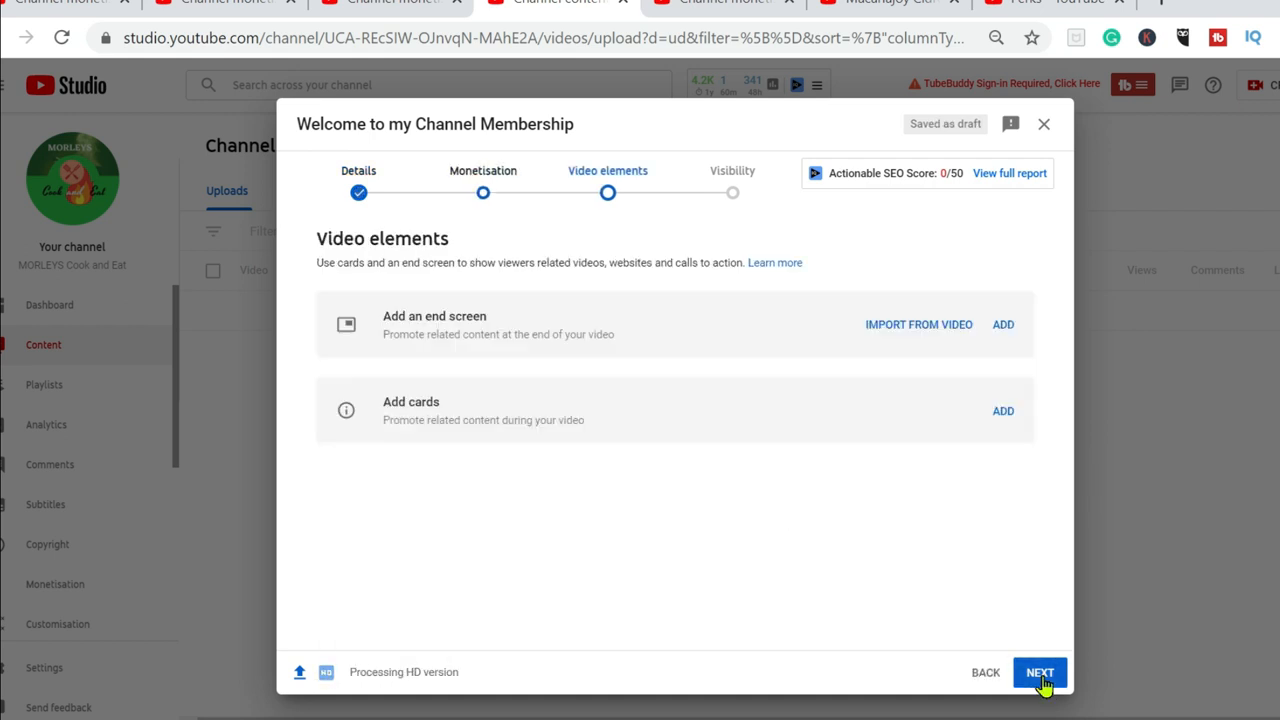
left_click(1040, 675)
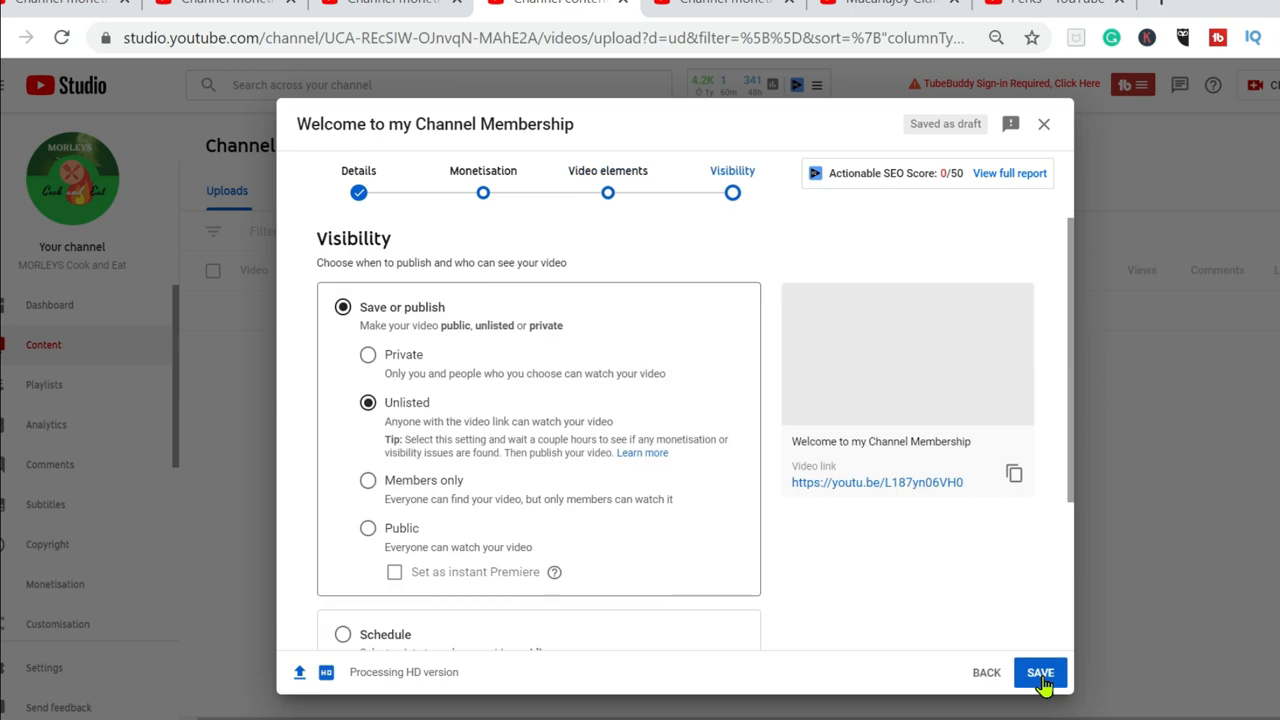
left_click(1058, 682)
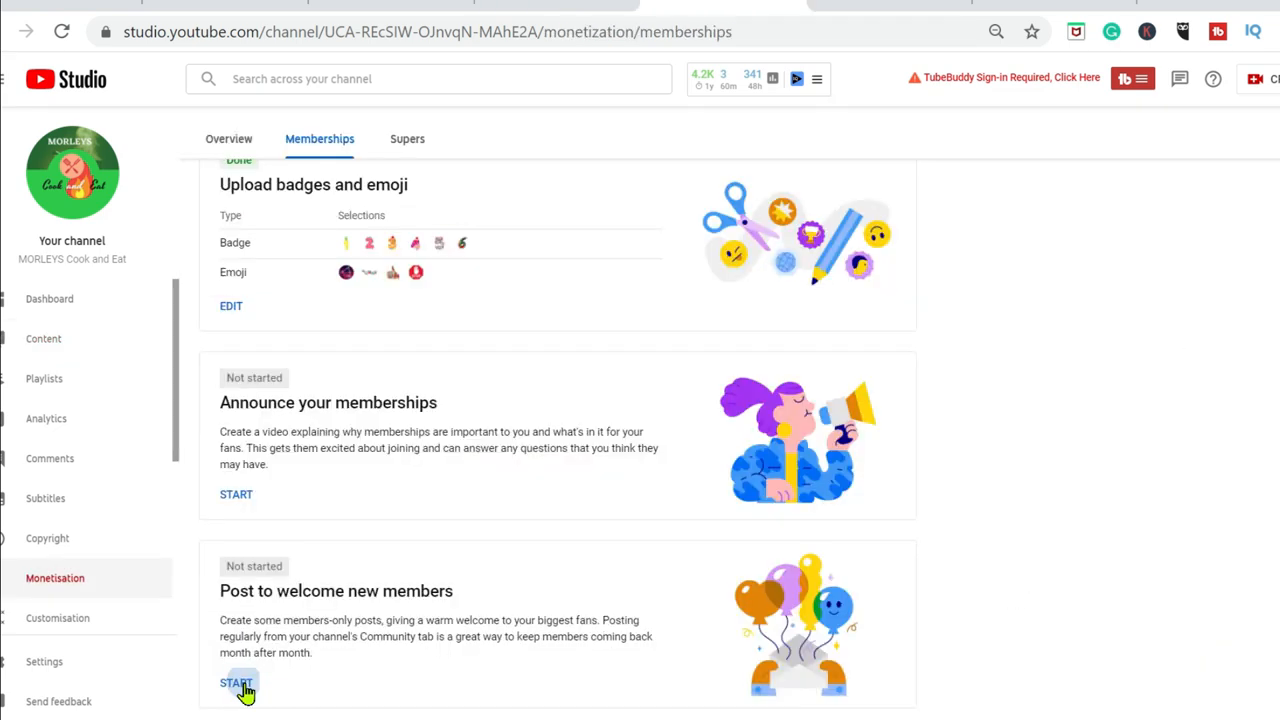
Step: Start a community post welcoming new members and attach the channel's own video "Welcome to my Channel Membership"
left_click(240, 684)
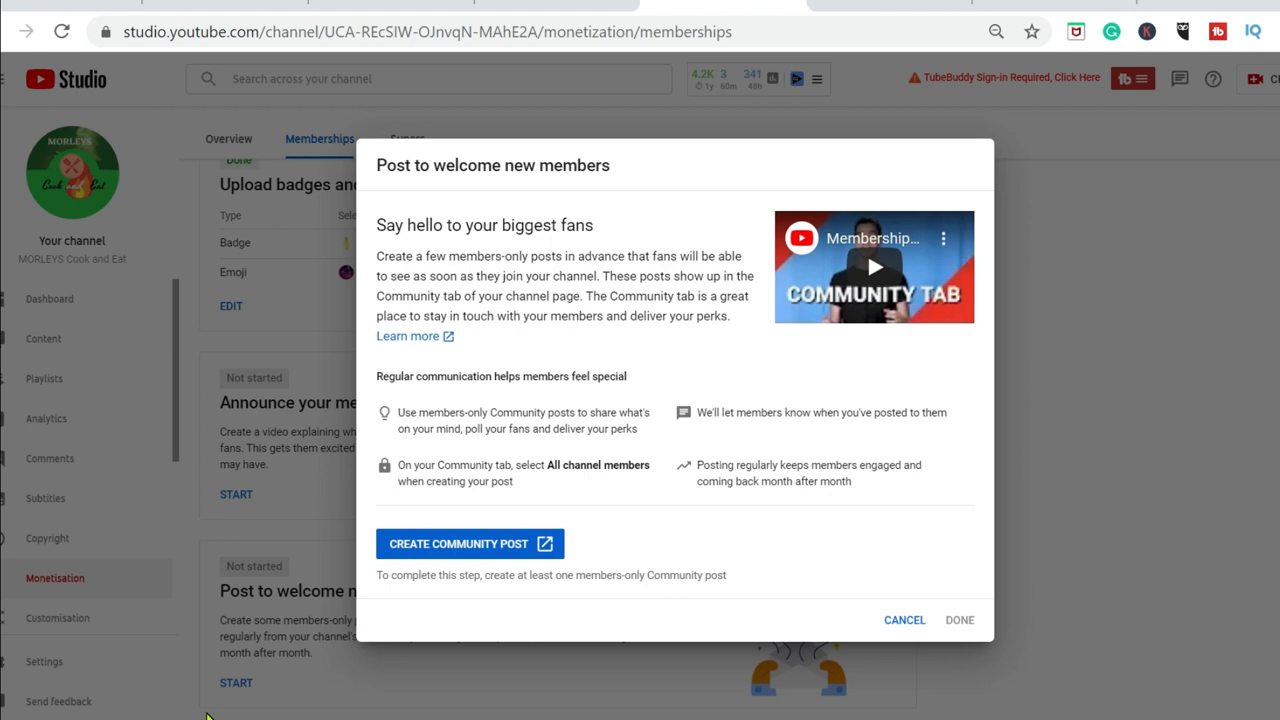
left_click(476, 553)
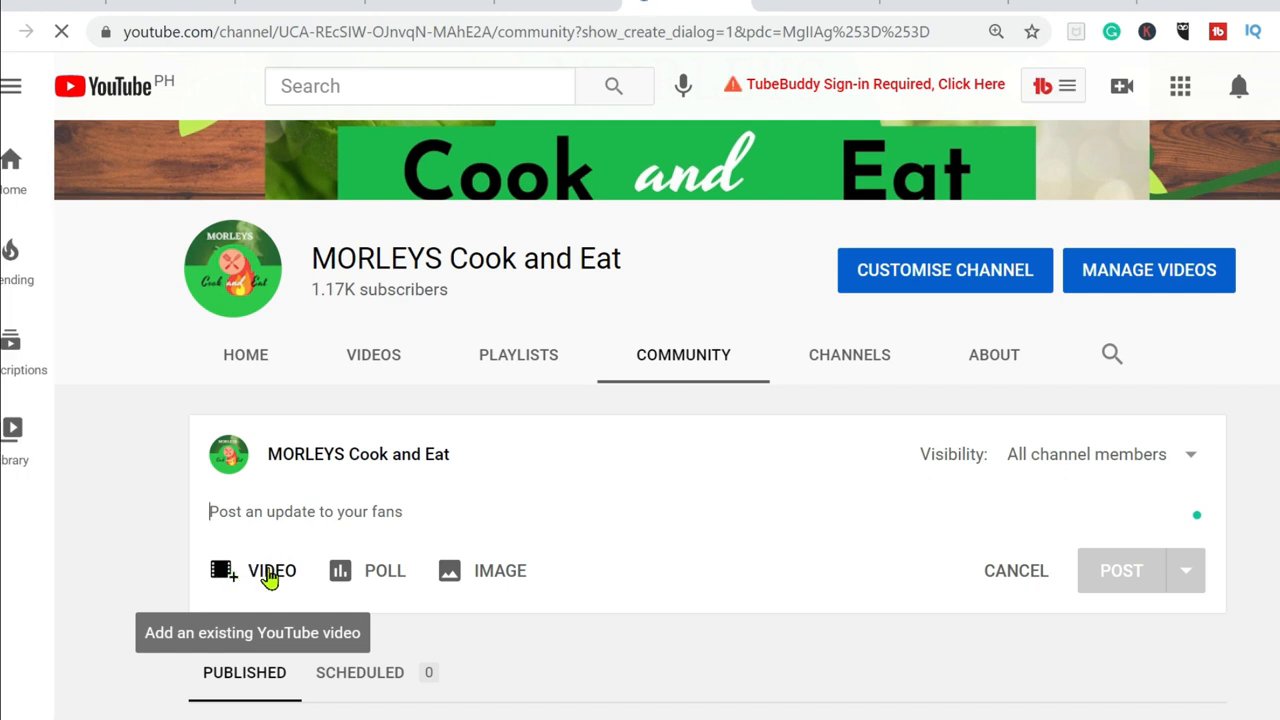
left_click(270, 578)
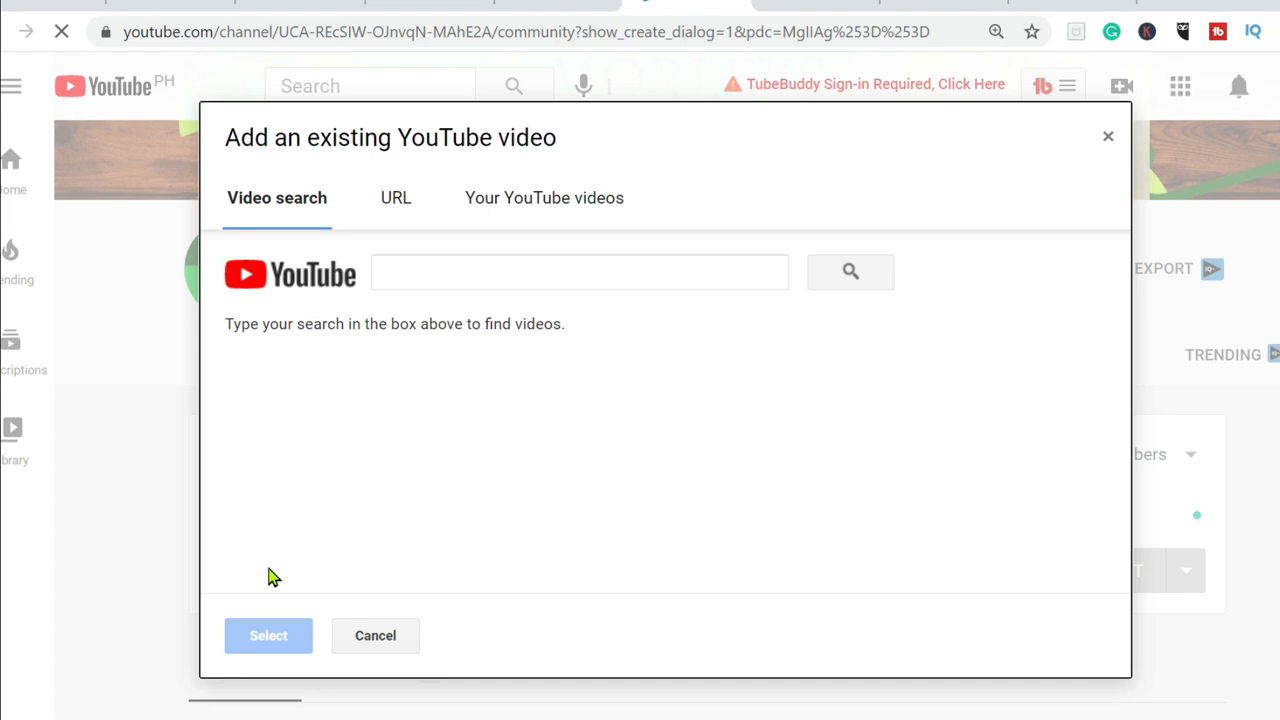
left_click(533, 210)
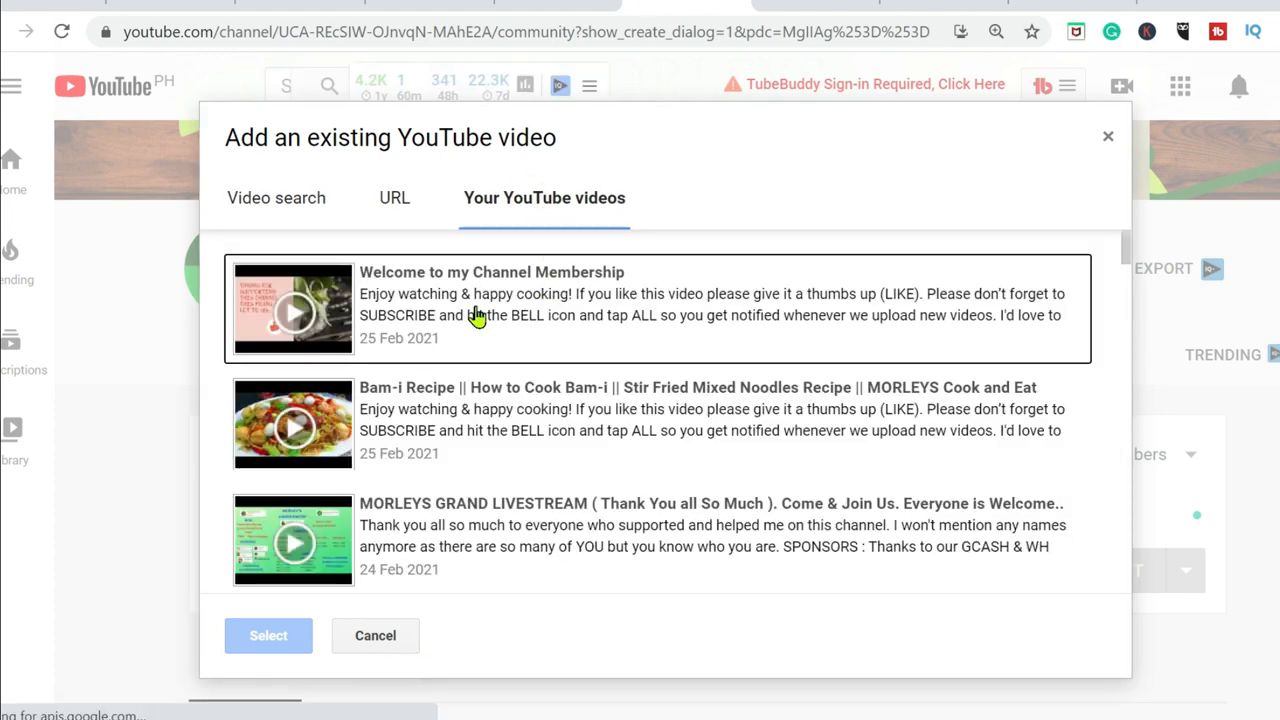
left_click(346, 311)
left_click(268, 634)
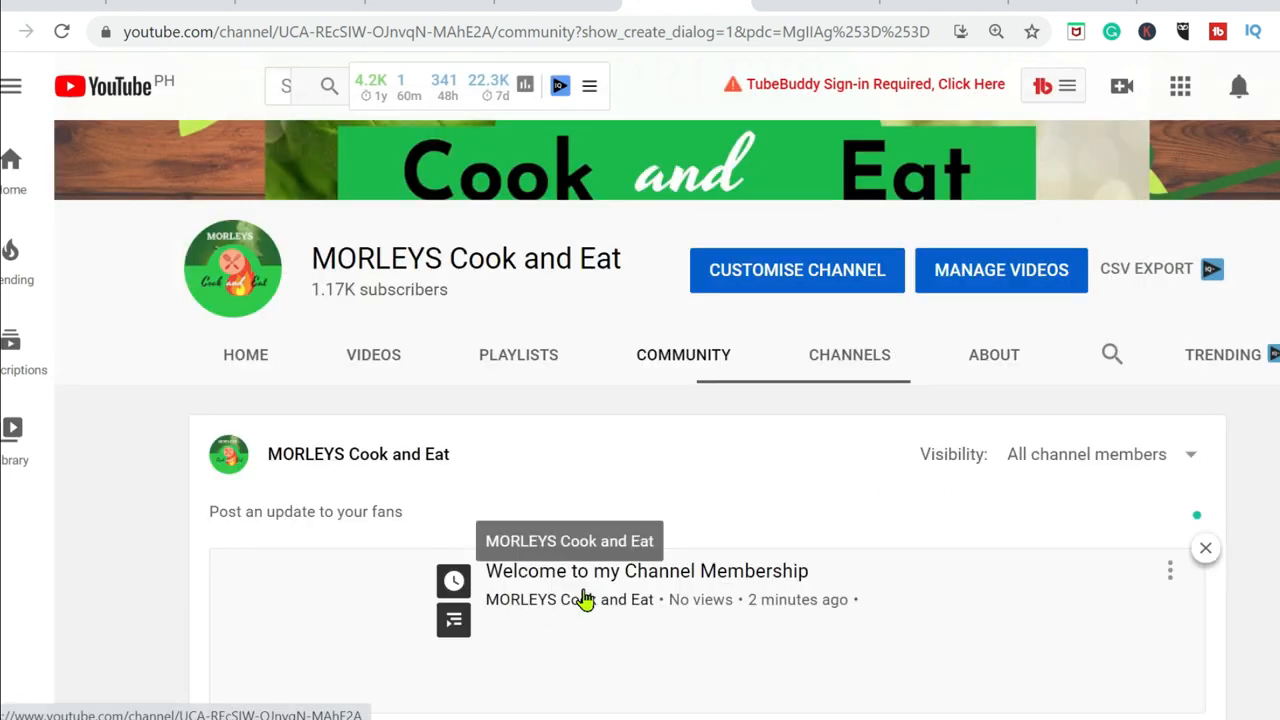
Step: Write "Welcome on board and thanks for becoming our channel member :) Cheers !!!" and publish the post to all channel members
scroll(600, 460, "down", 2)
left_click(292, 364)
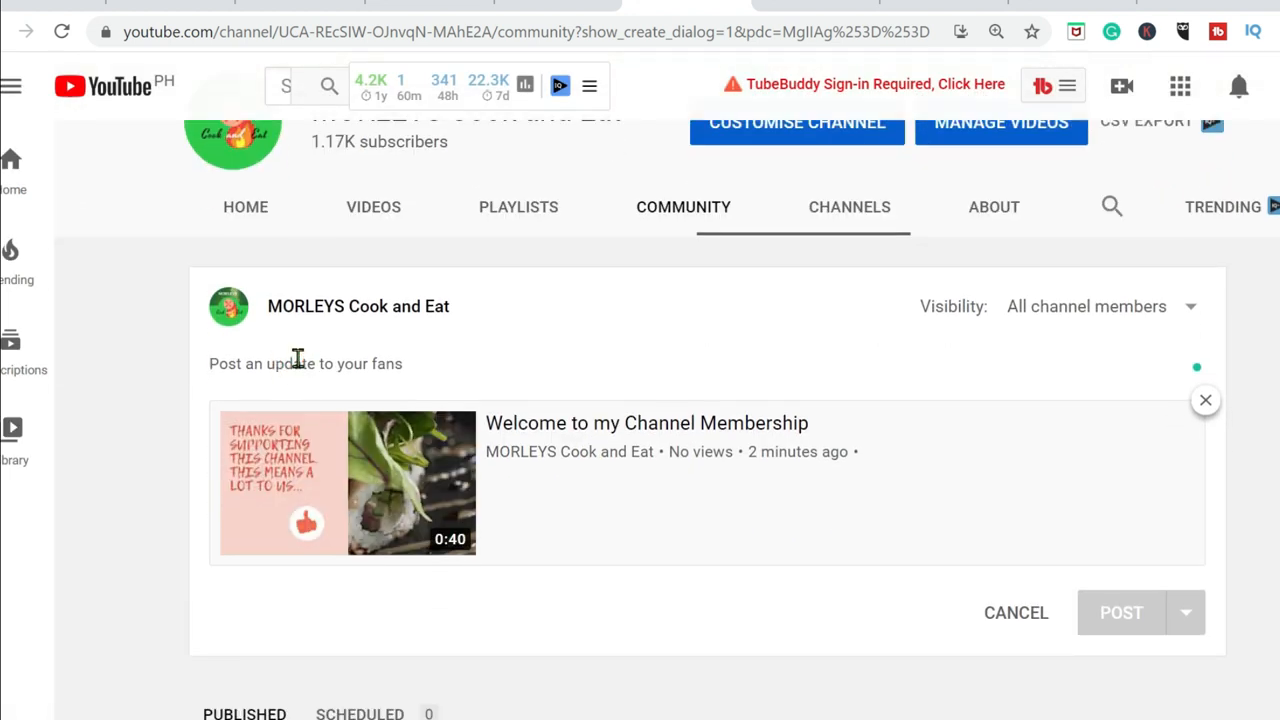
type("Wle")
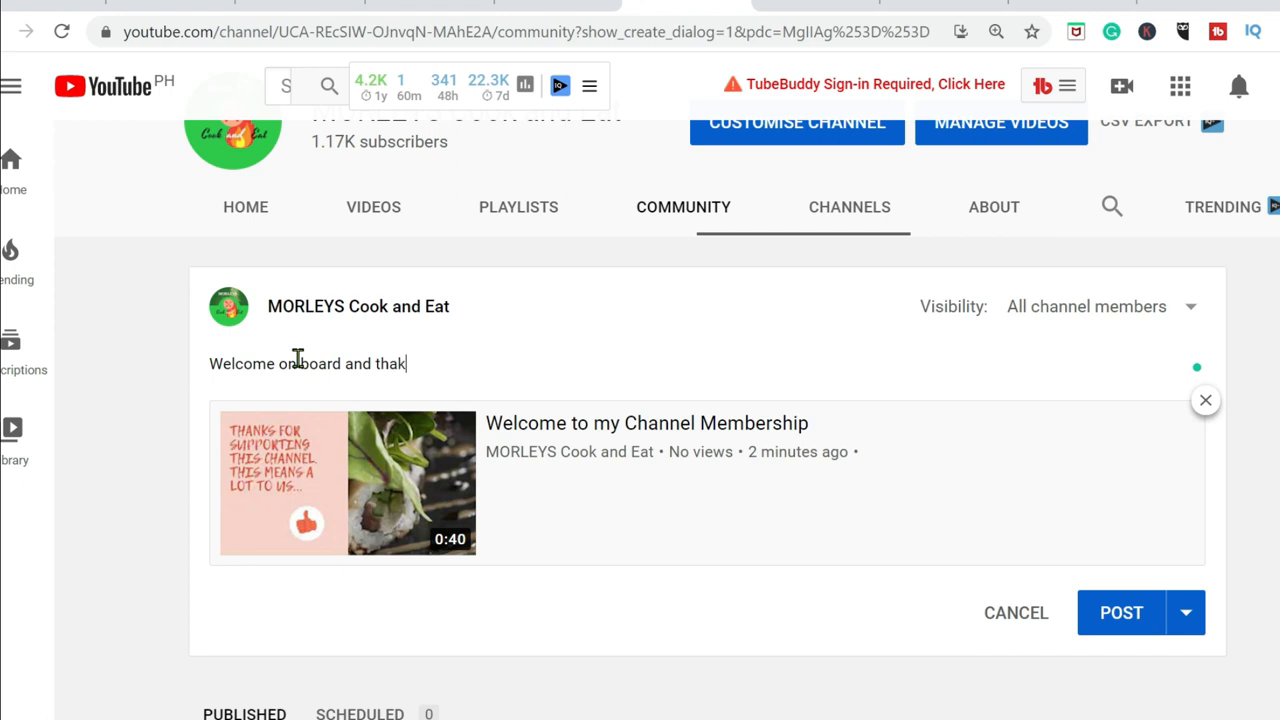
type("for")
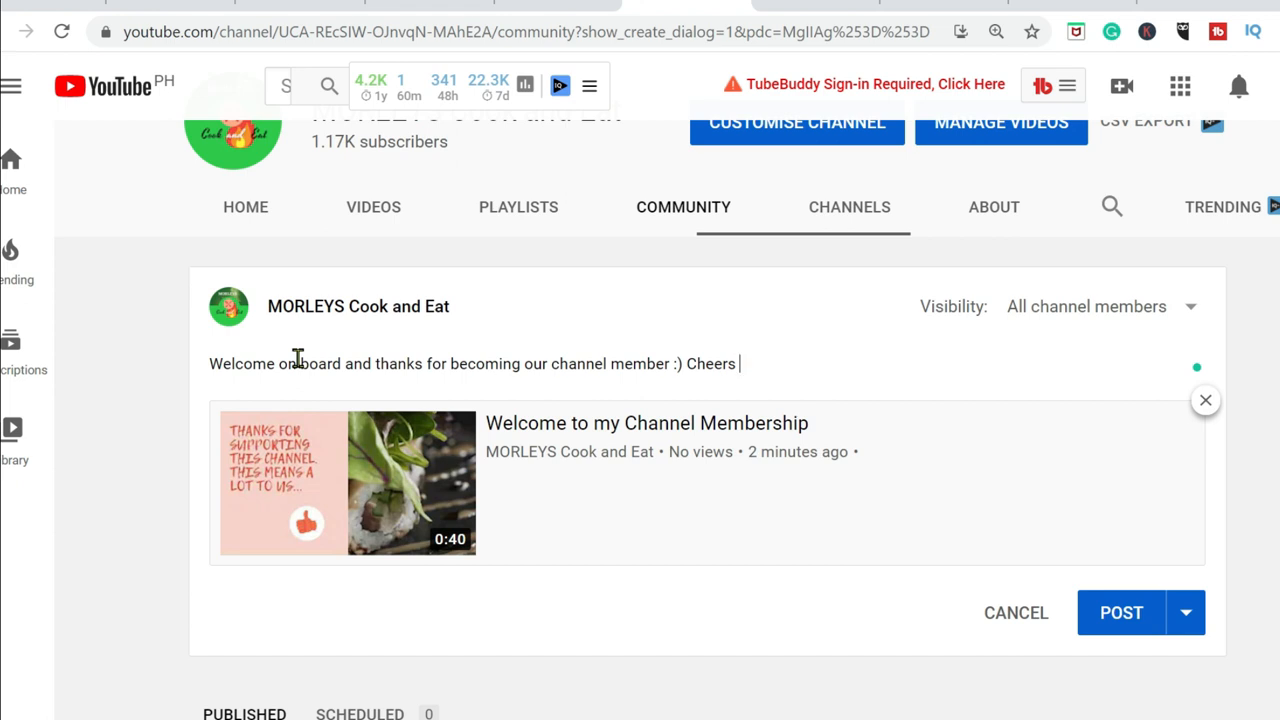
left_click(1121, 612)
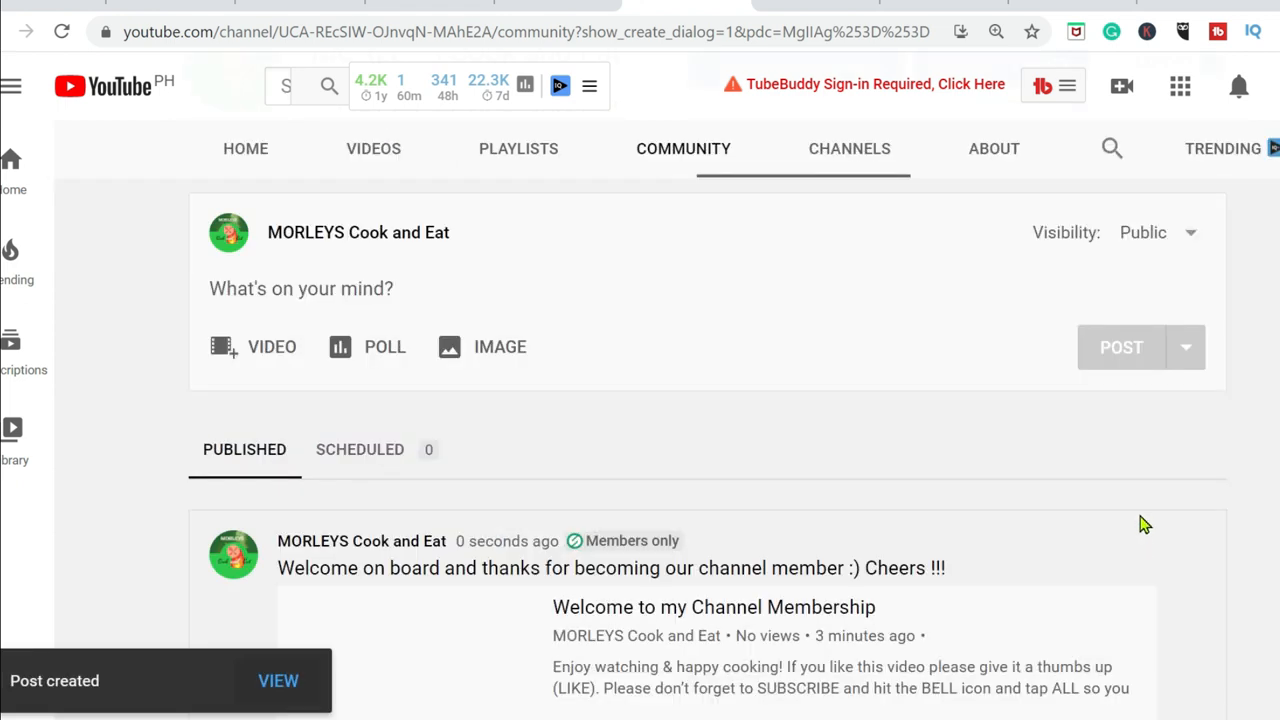
scroll(1100, 486, "down", 3)
scroll(1100, 486, "up", 1)
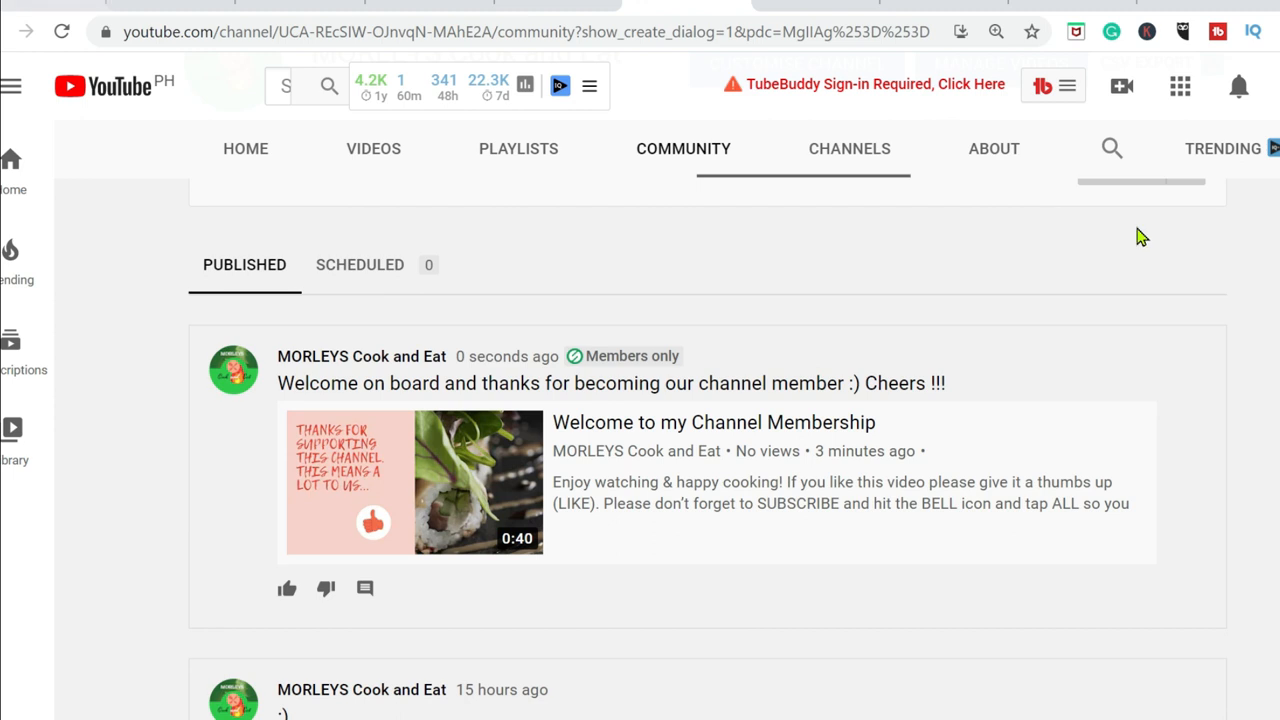
scroll(1141, 237, "up", 4)
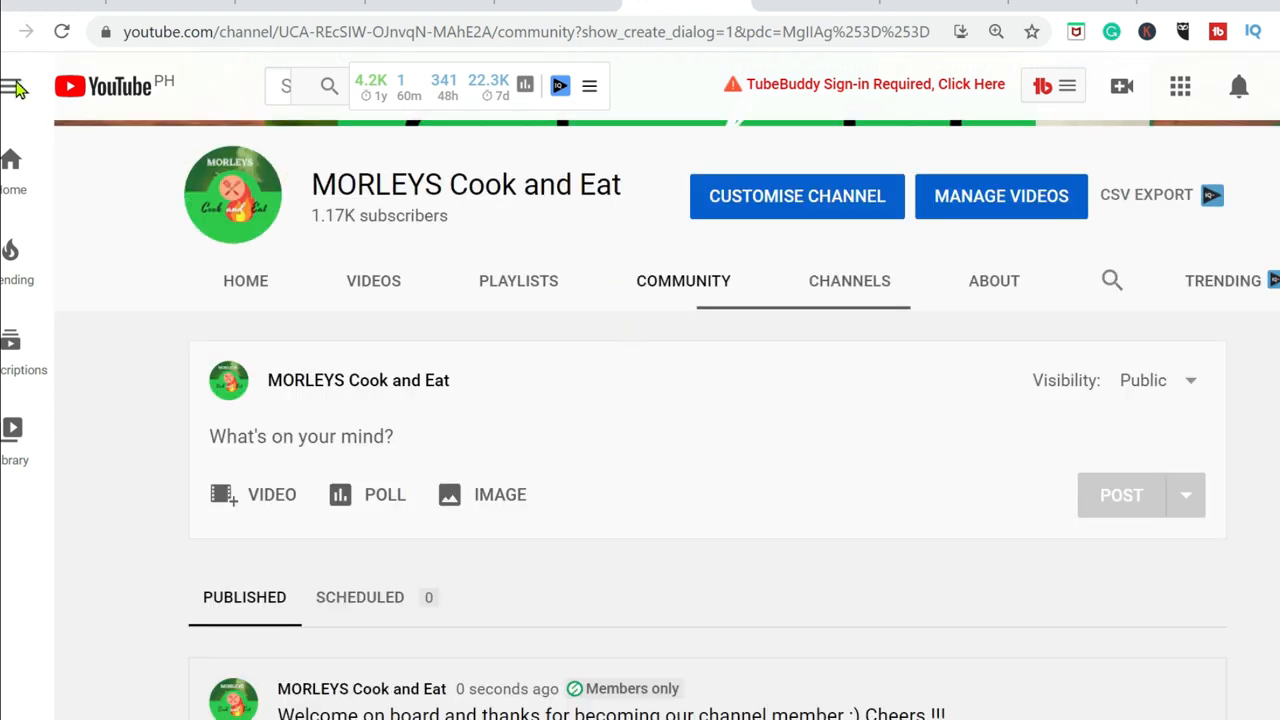
Step: Switch back to YouTube Studio and open the channel's Memberships monetisation page
scroll(1118, 97, "down", 1)
left_click(1279, 86)
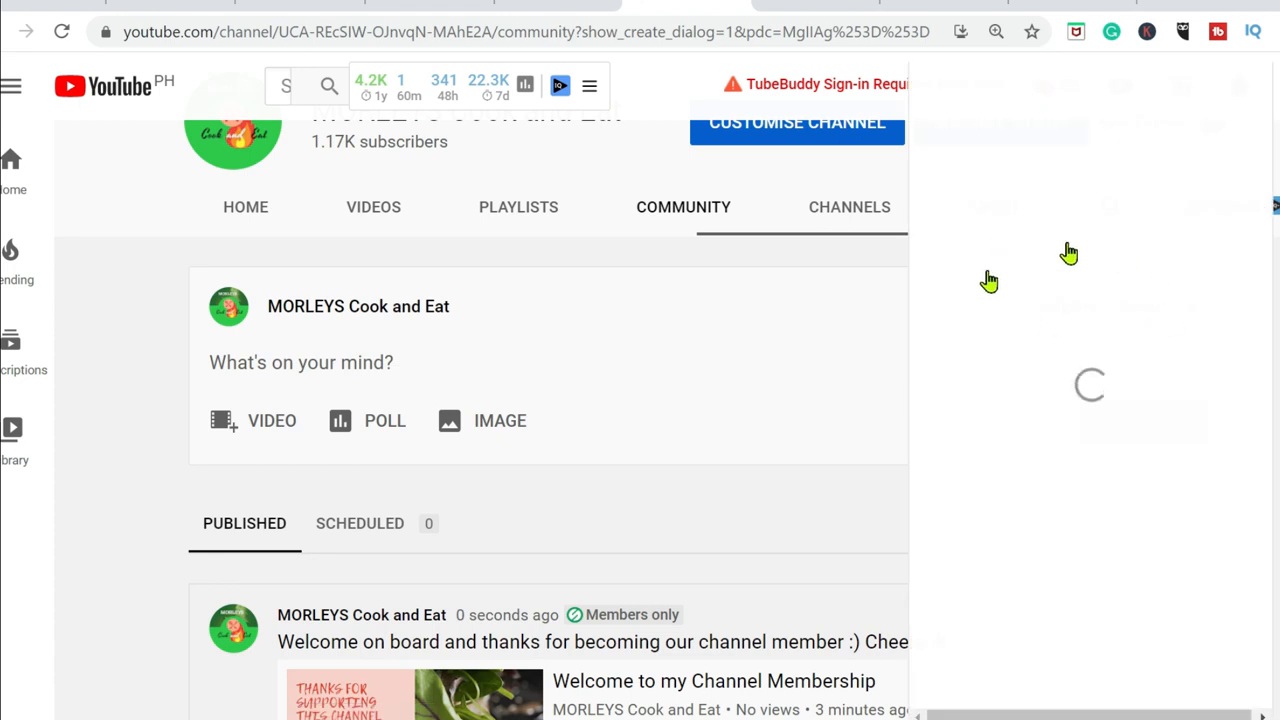
left_click(1057, 300)
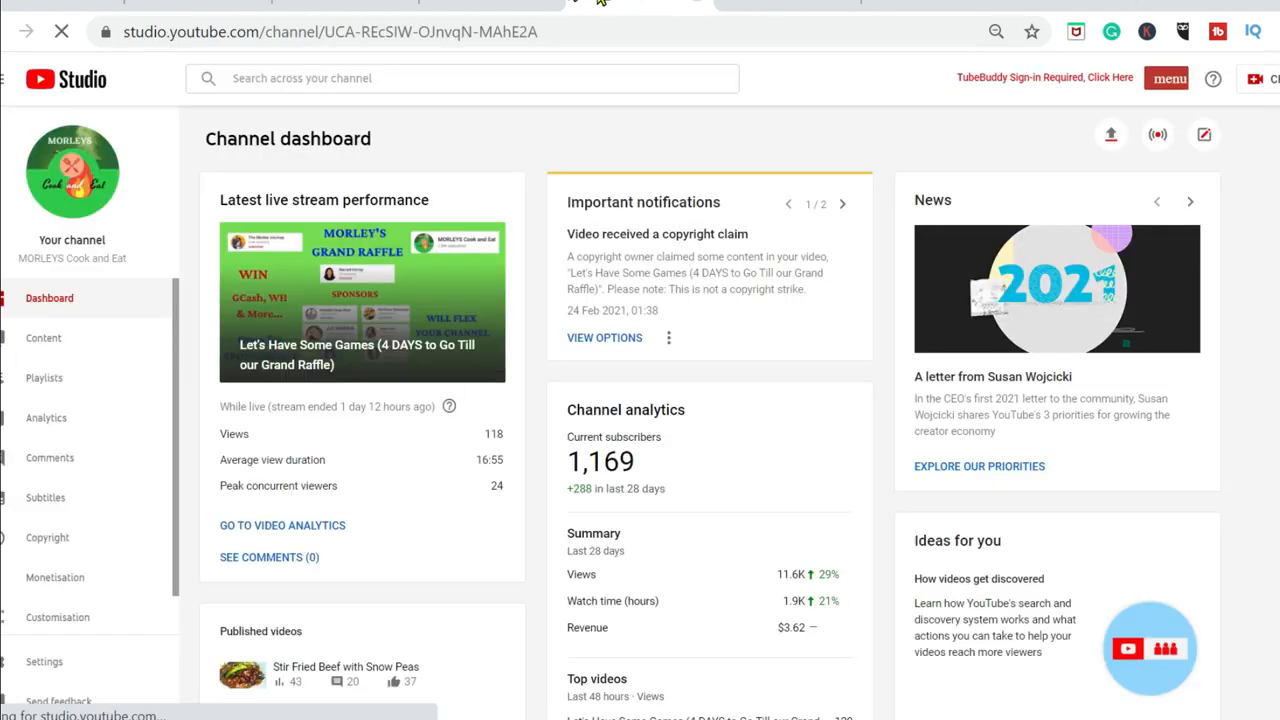
left_click(58, 580)
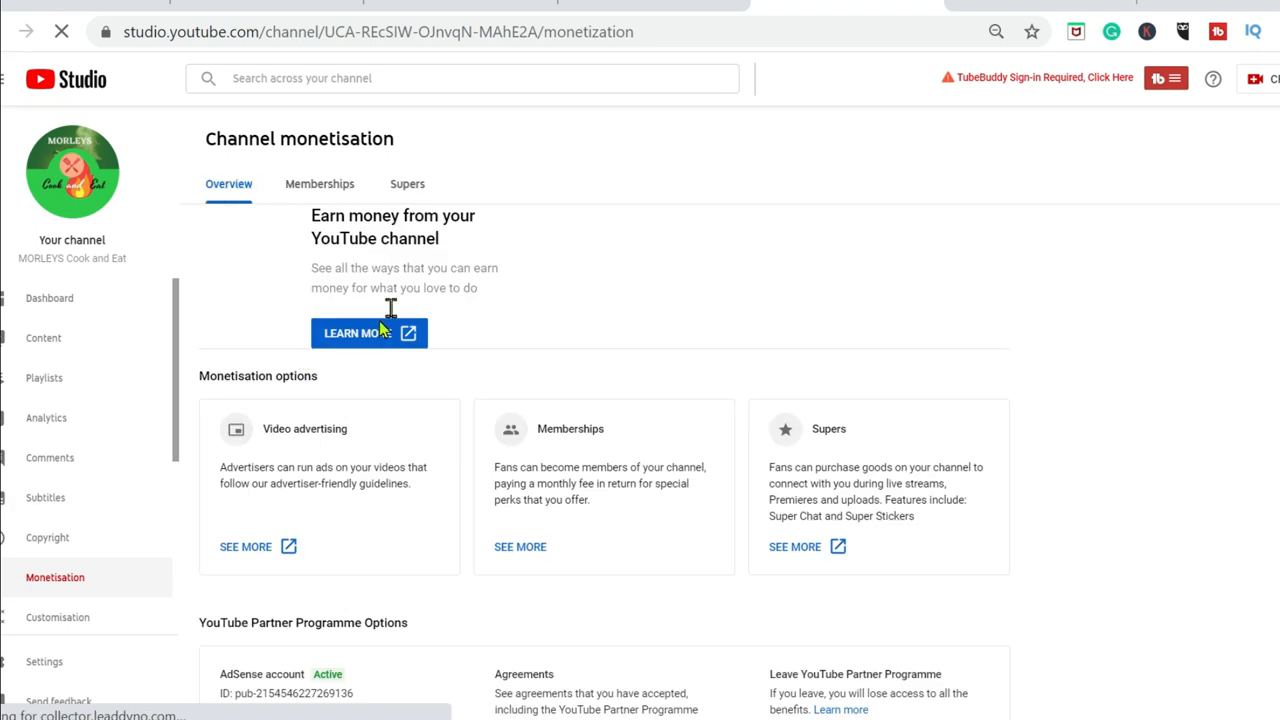
left_click(331, 192)
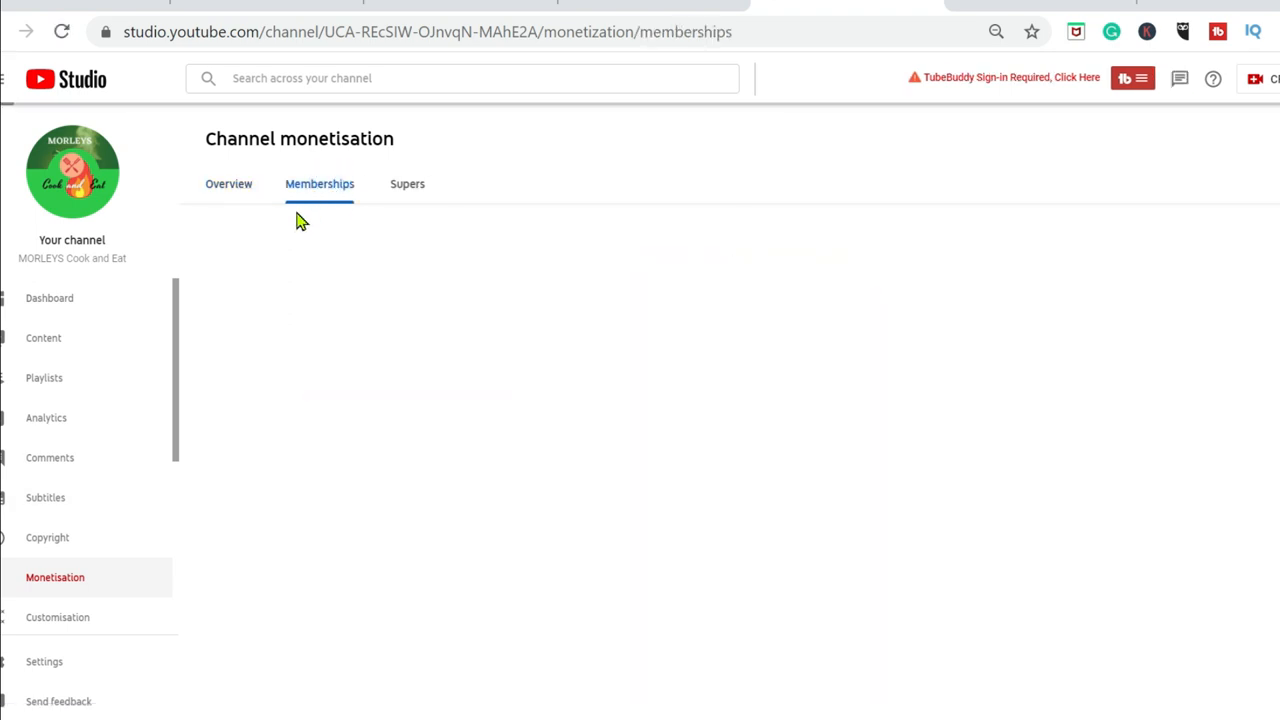
Step: Mark the "Announce your memberships" task as done
scroll(800, 422, "down", 3)
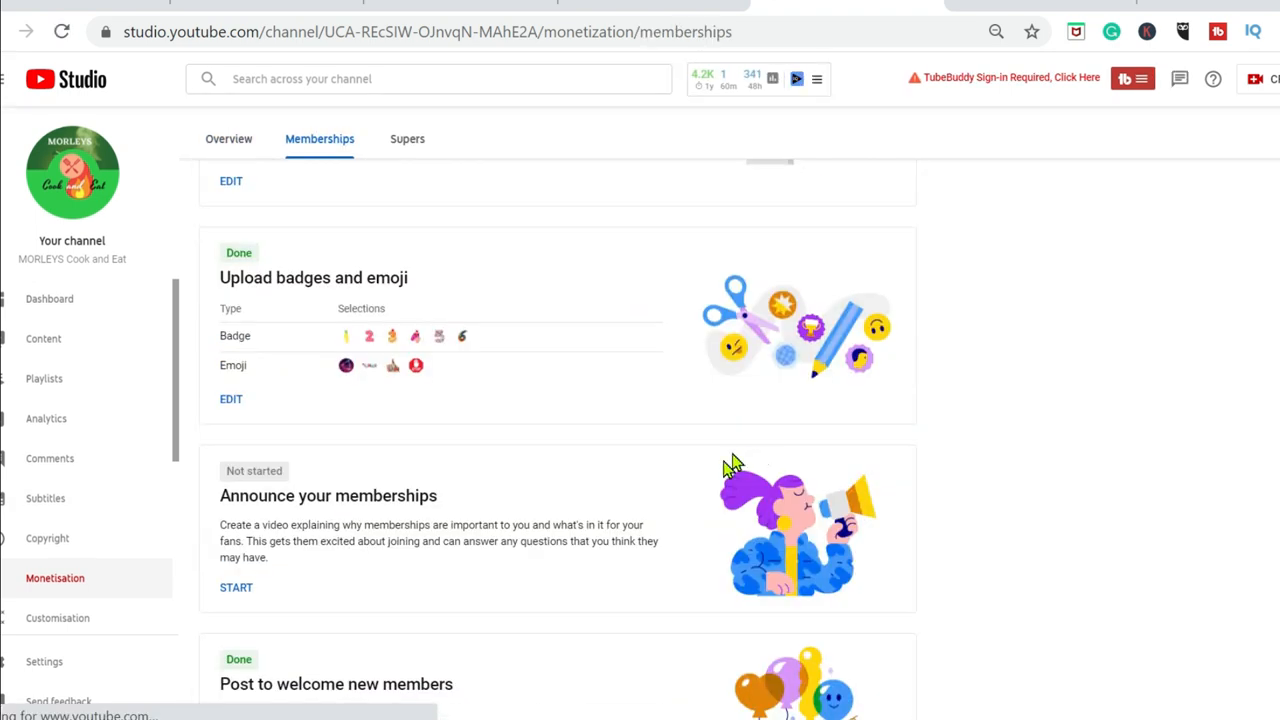
scroll(730, 468, "down", 1)
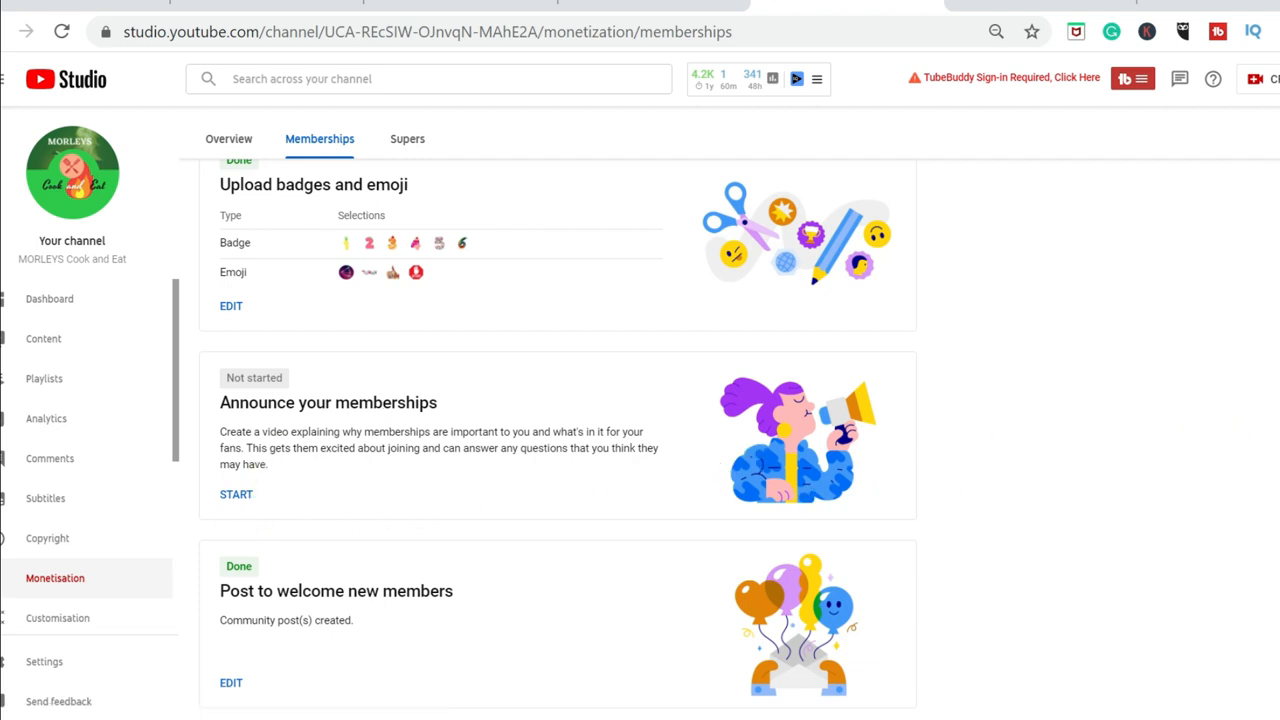
left_click(236, 496)
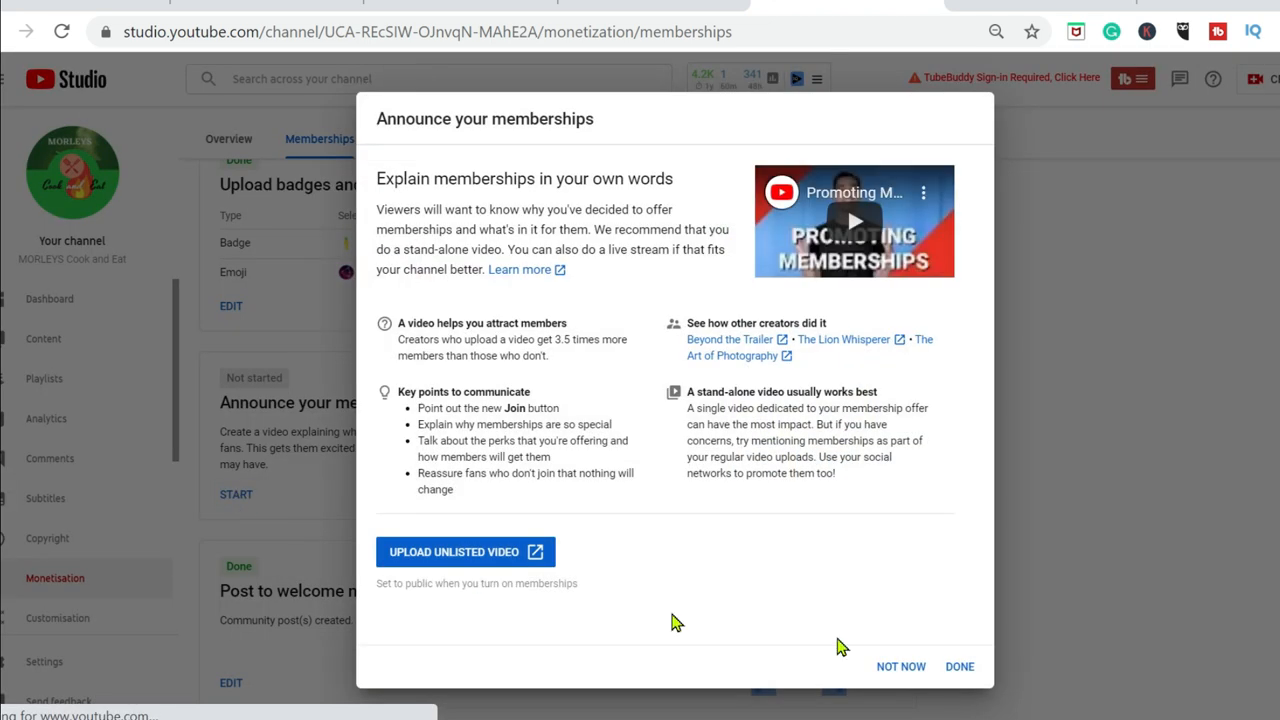
left_click(960, 668)
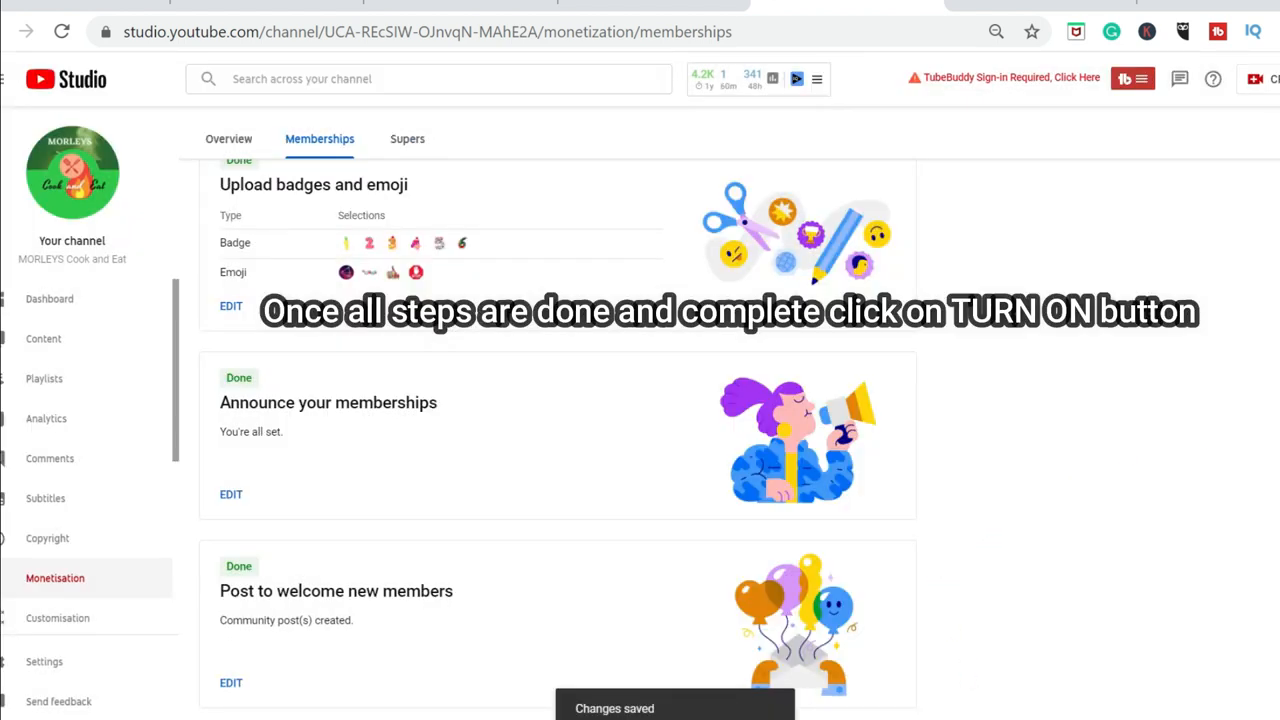
Step: Turn on channel memberships, confirm the launch, and look over the memberships dashboard with its offer, badges and emoji
scroll(486, 414, "up", 5)
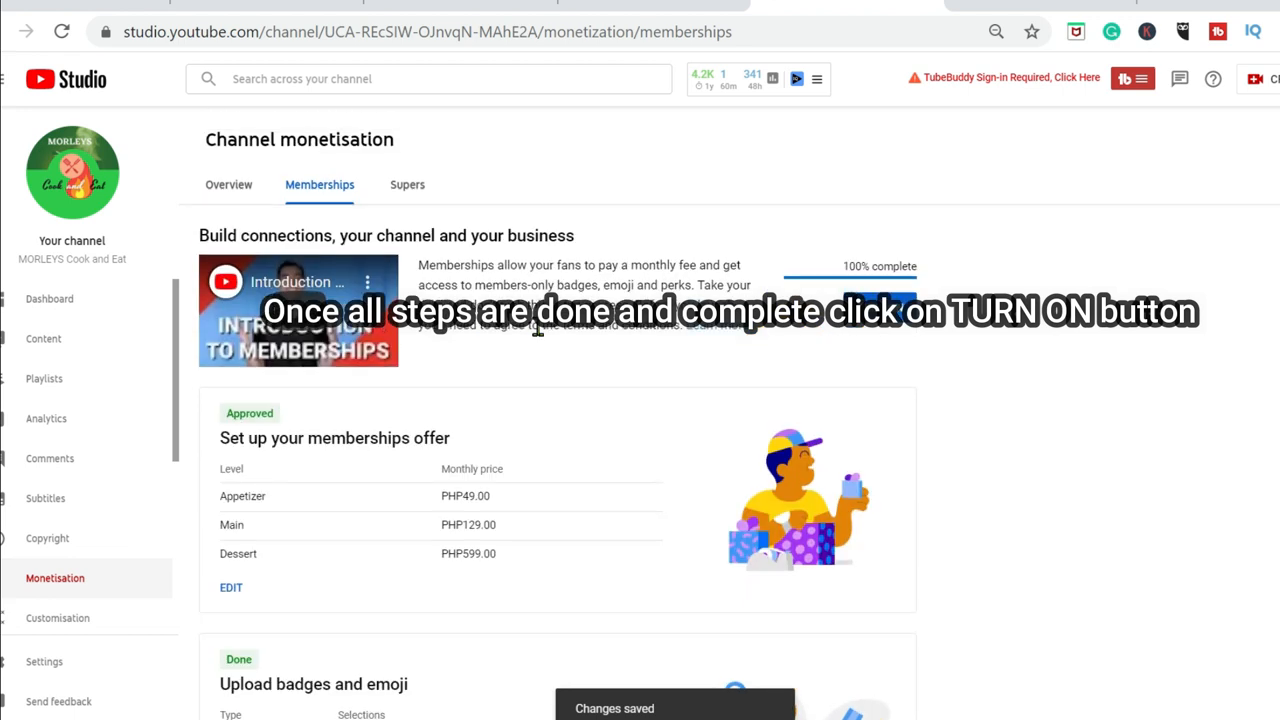
scroll(866, 253, "down", 2)
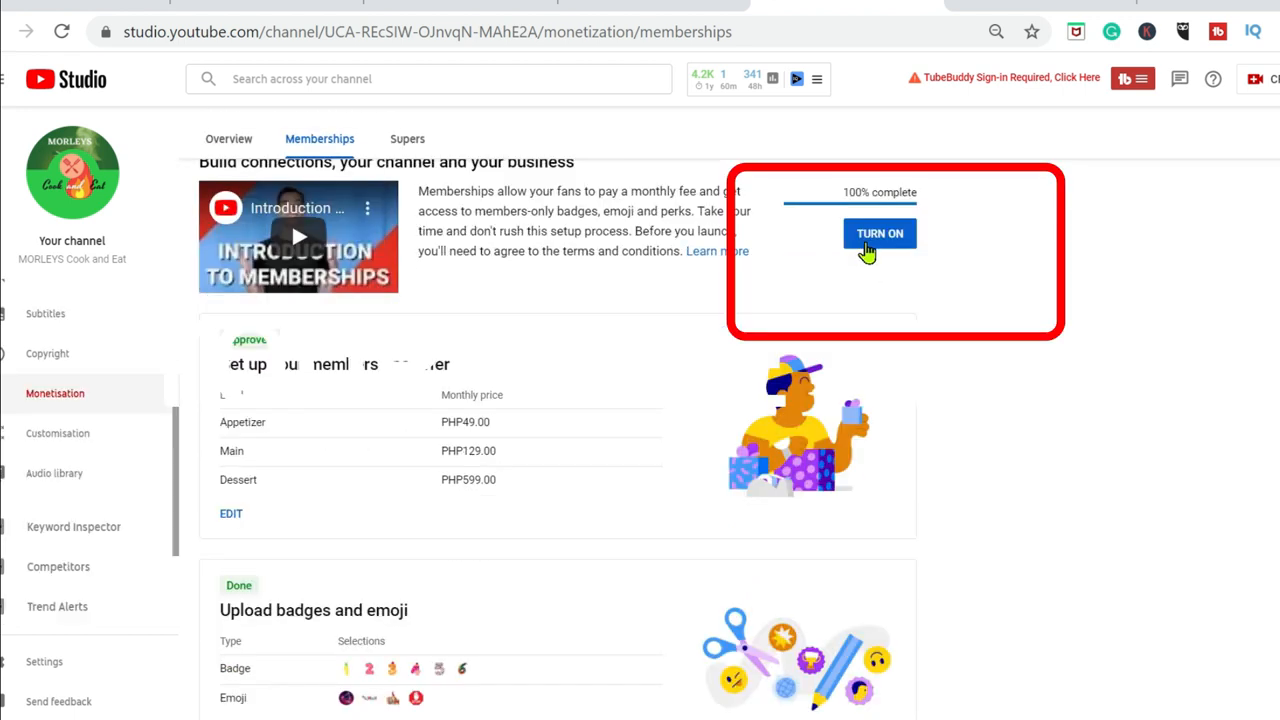
left_click(869, 245)
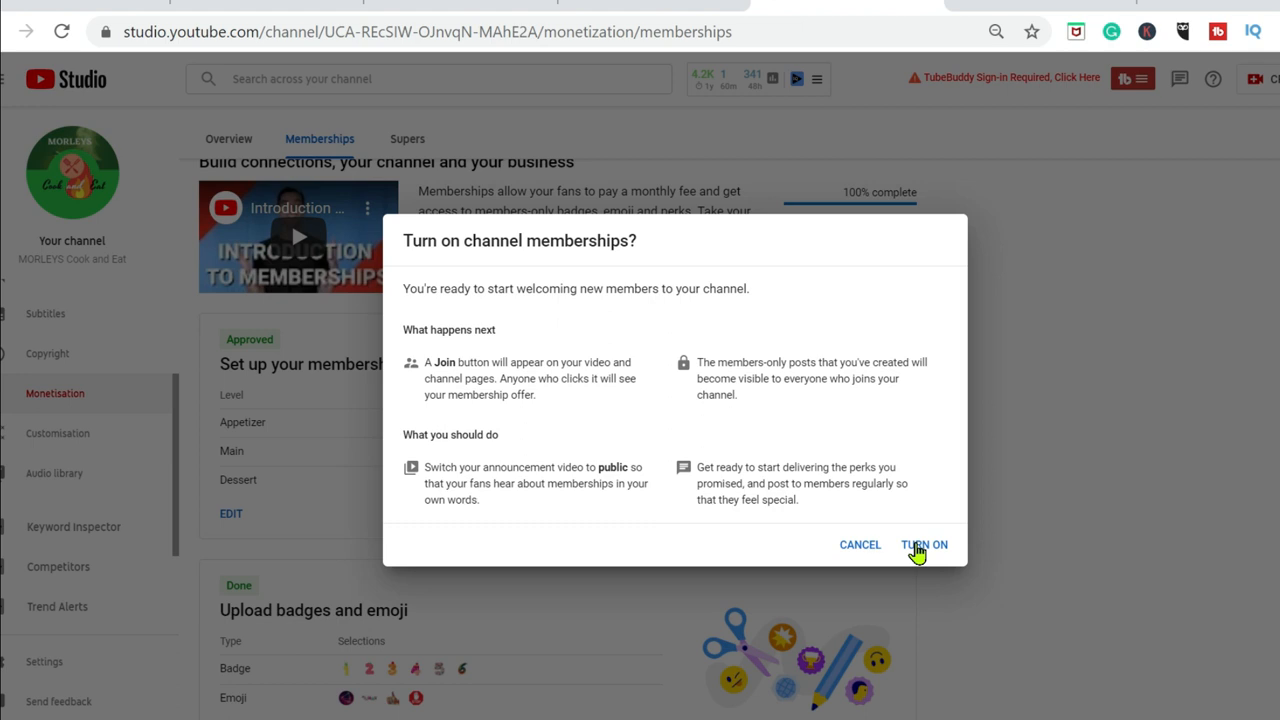
left_click(926, 545)
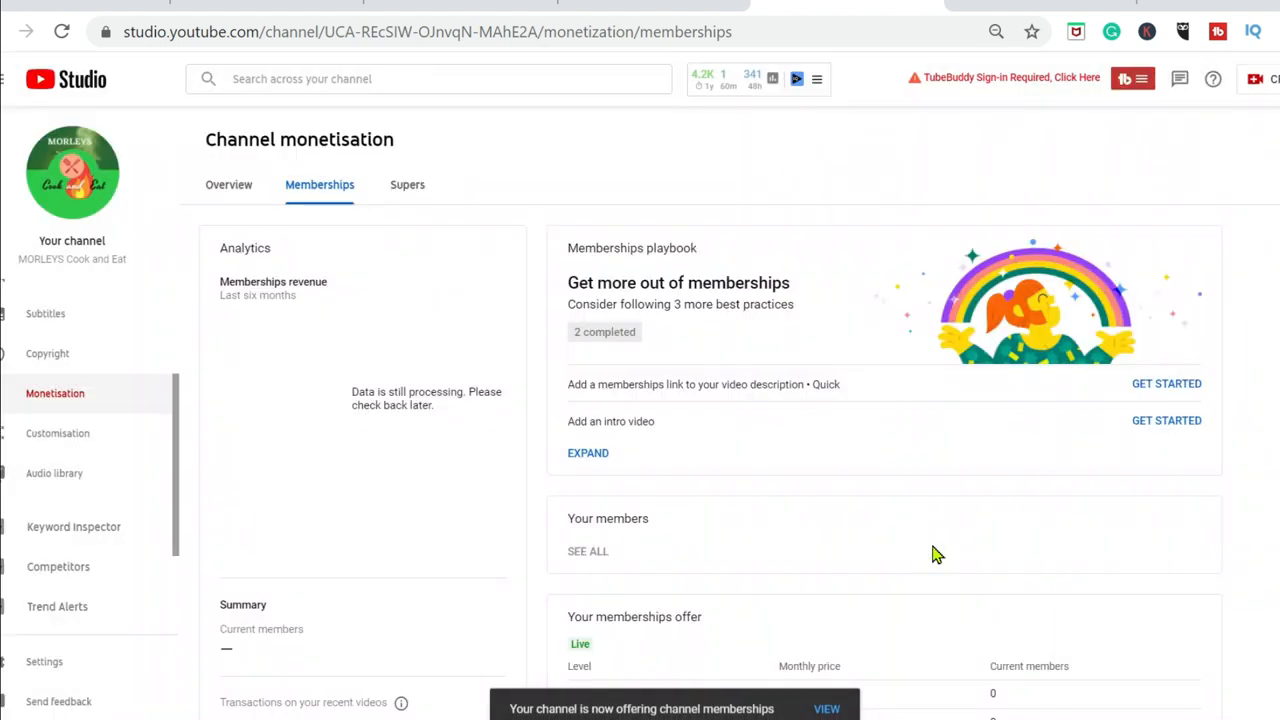
scroll(1195, 532, "down", 5)
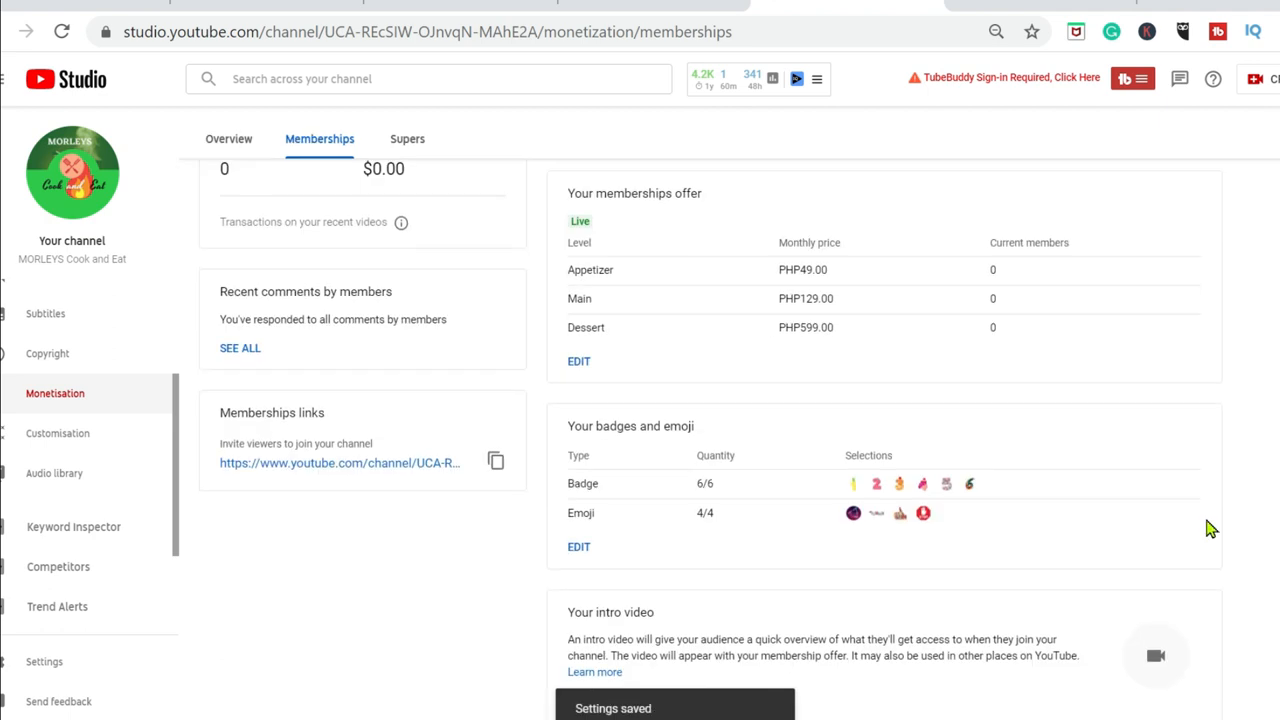
scroll(709, 439, "down", 1)
scroll(709, 439, "up", 5)
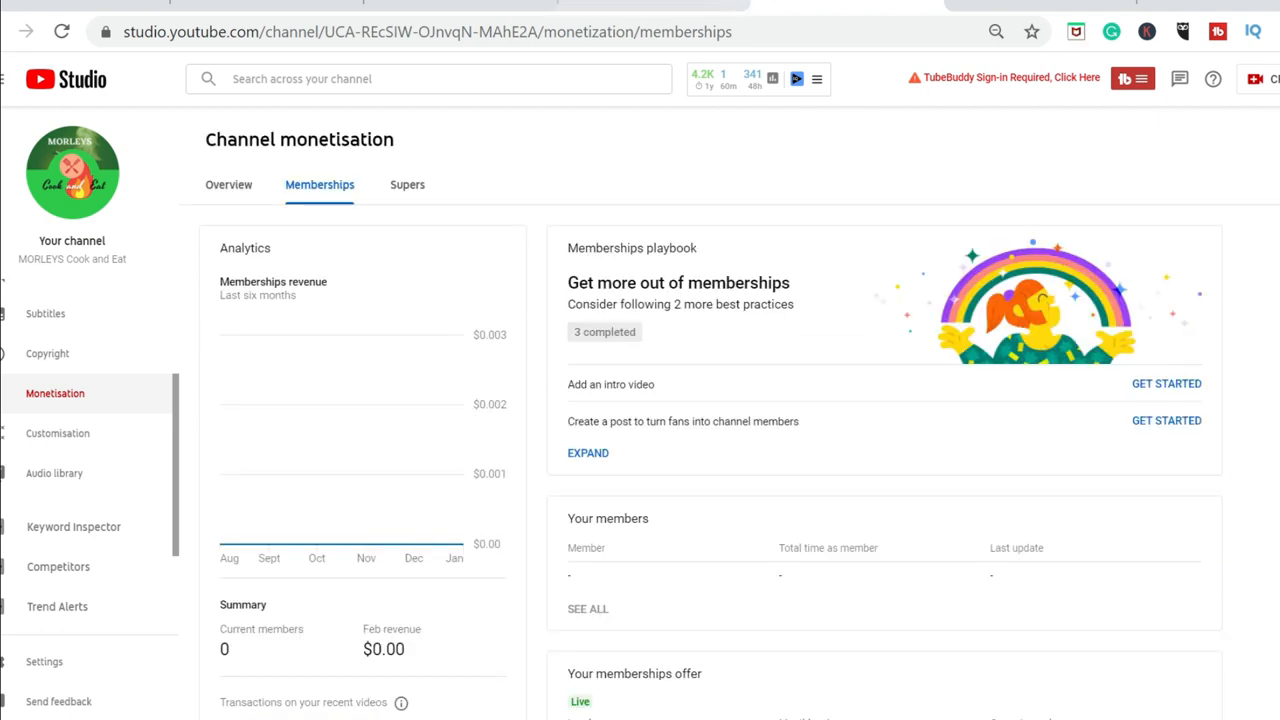
Step: Switch to the other browser window and open the Videos page of the MORLEYS Cook and Eat channel
mouse_move(836, 716)
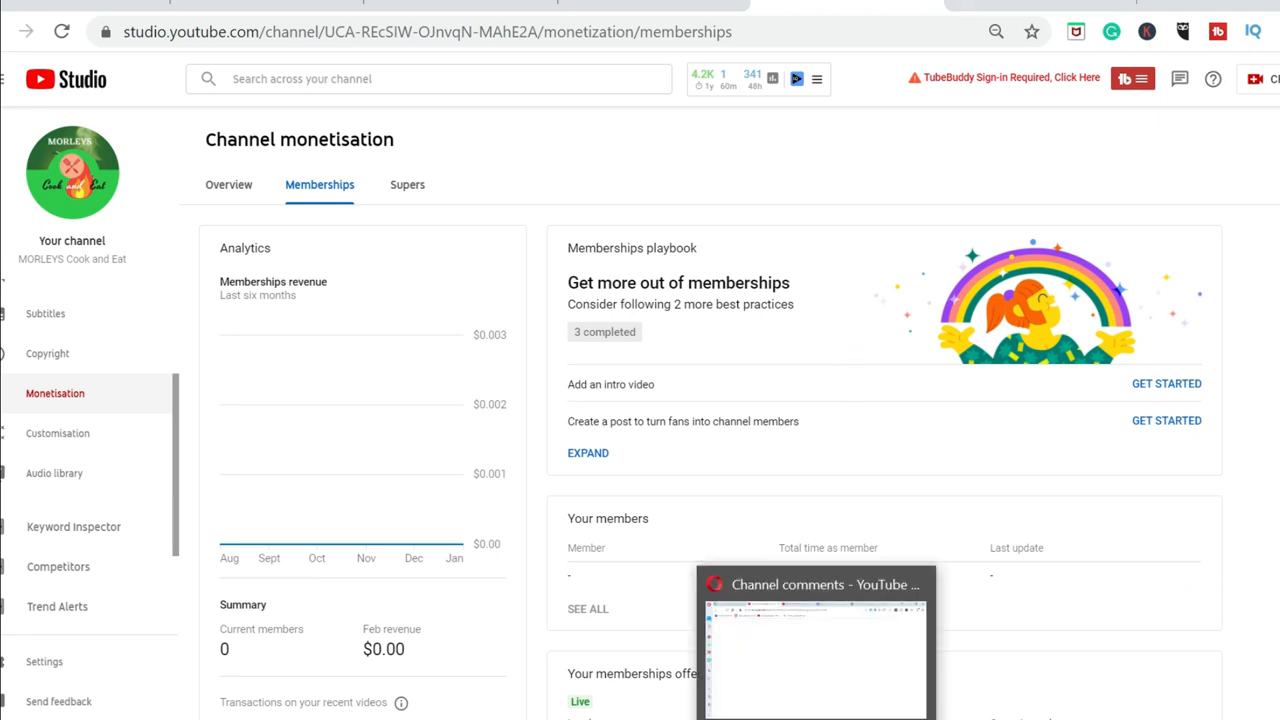
left_click(800, 590)
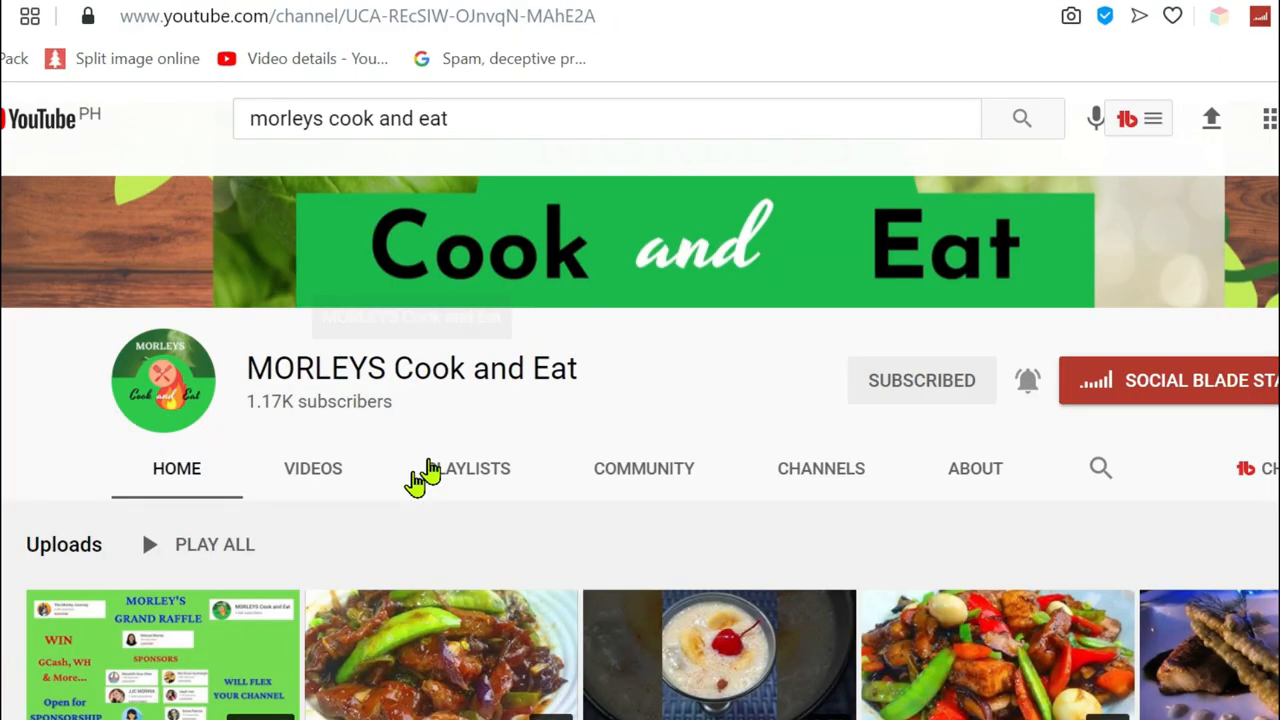
left_click(324, 480)
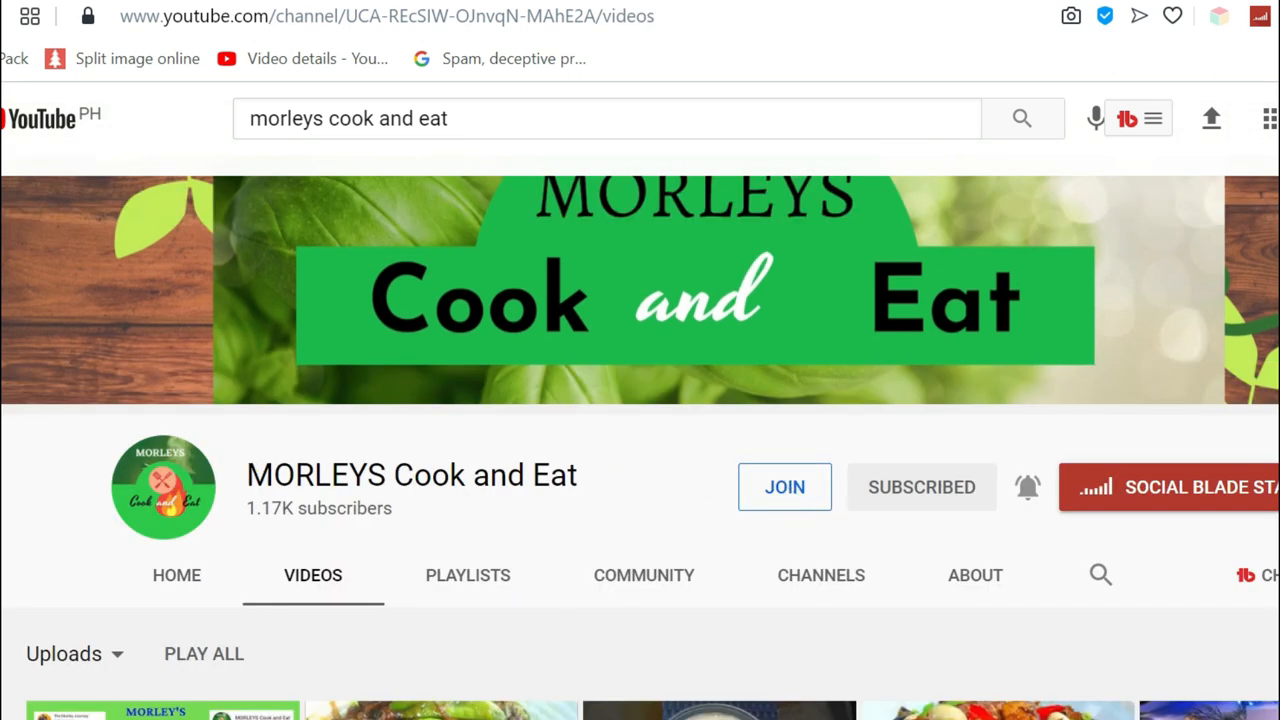
scroll(1020, 263, "down", 1)
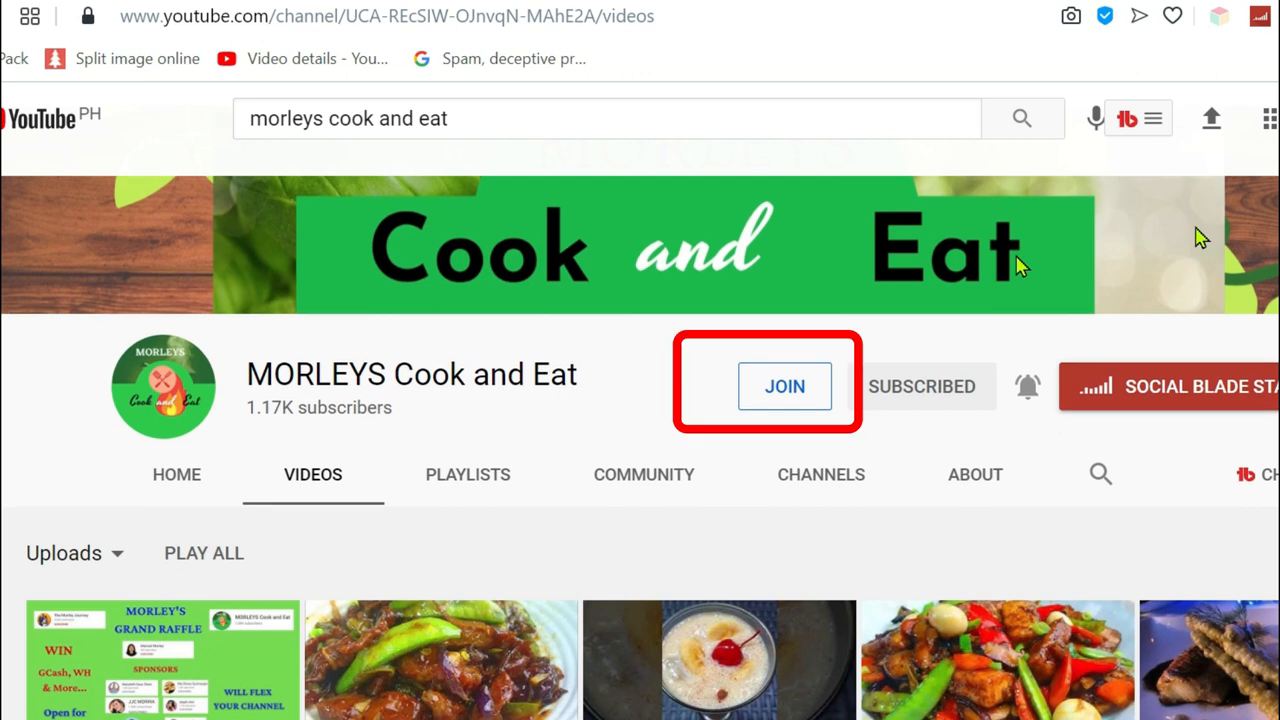
Step: Open the channel's Join offer, examine the Appetizer and Dessert membership perks, and close the offer
left_click(772, 395)
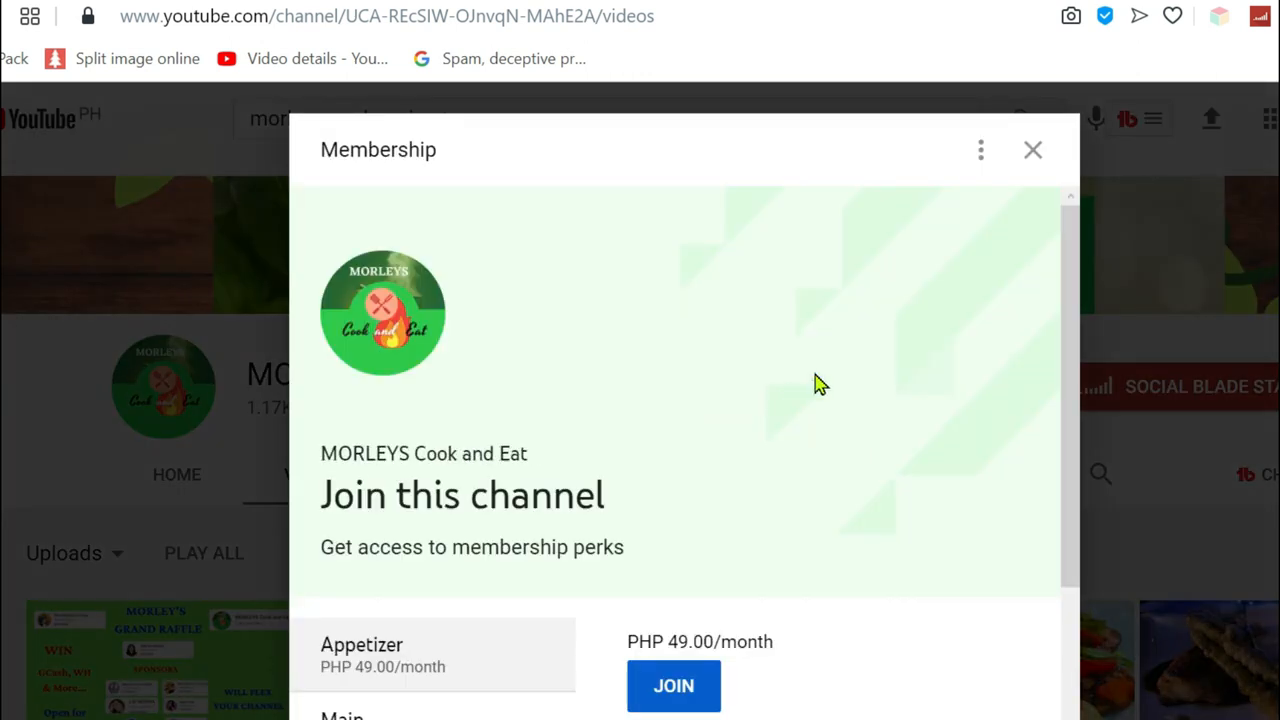
left_click_drag(1072, 263, 1104, 513)
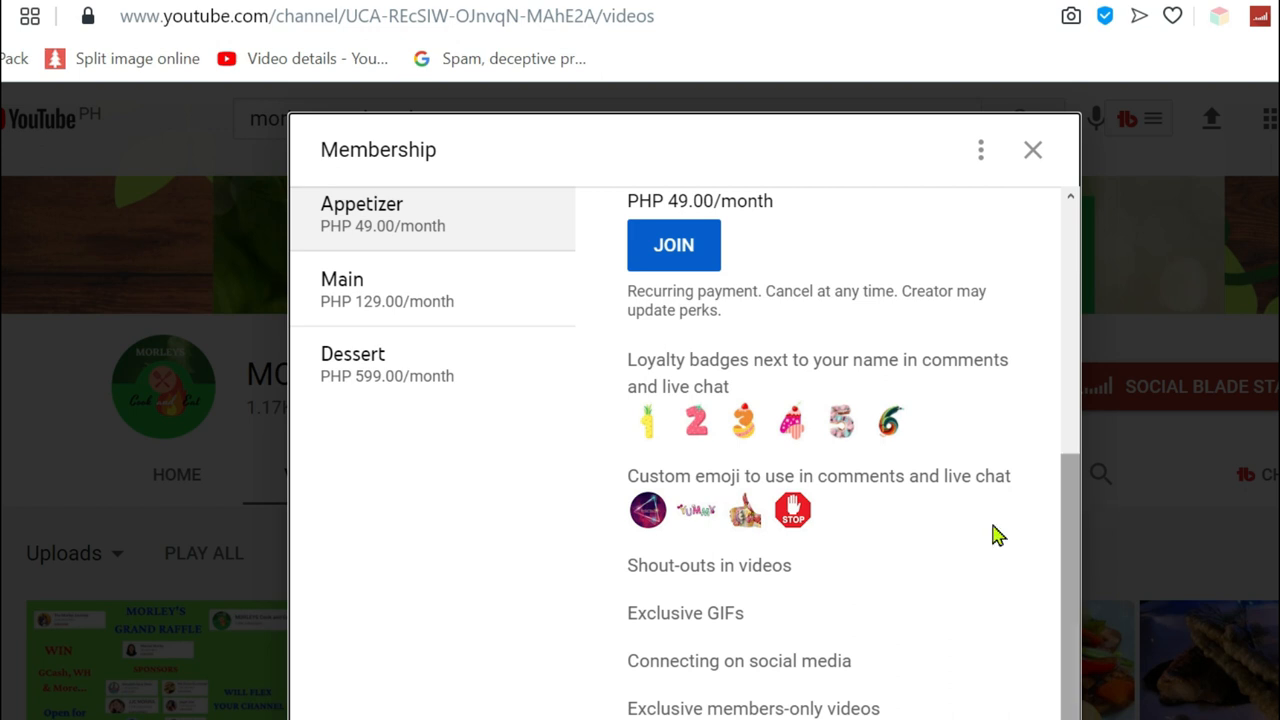
left_click(1068, 484)
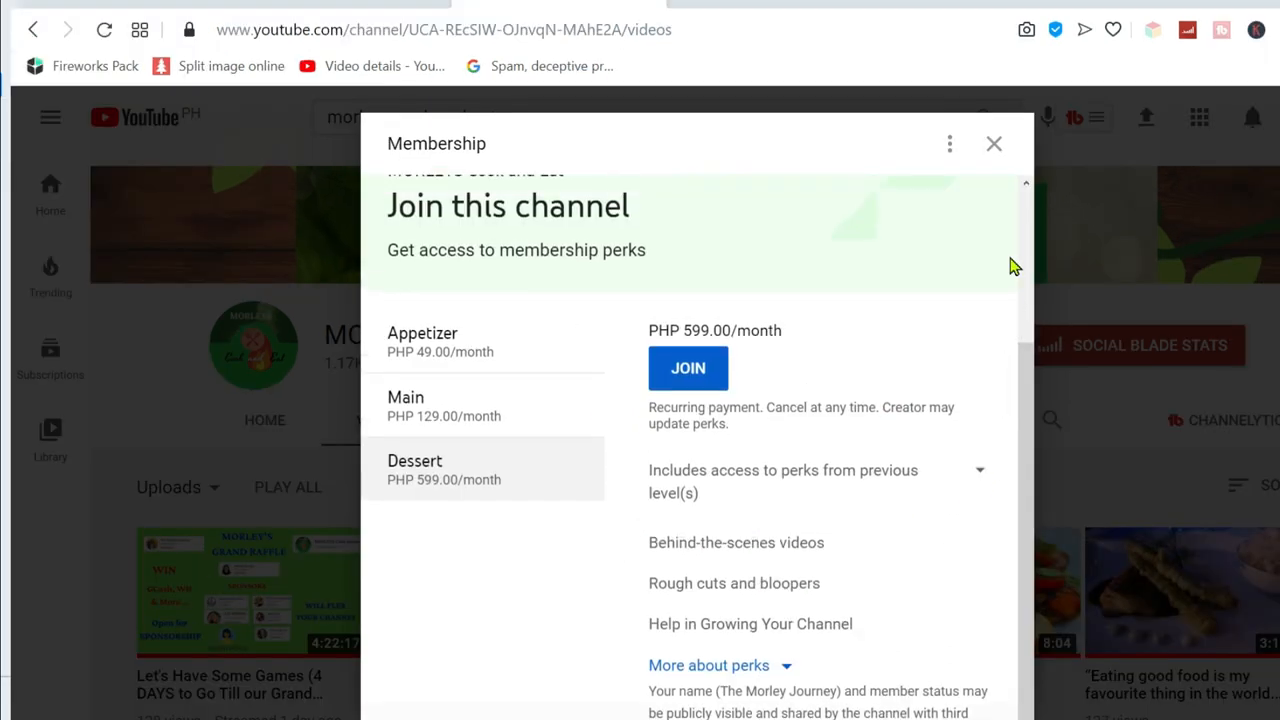
scroll(1015, 267, "up", 1)
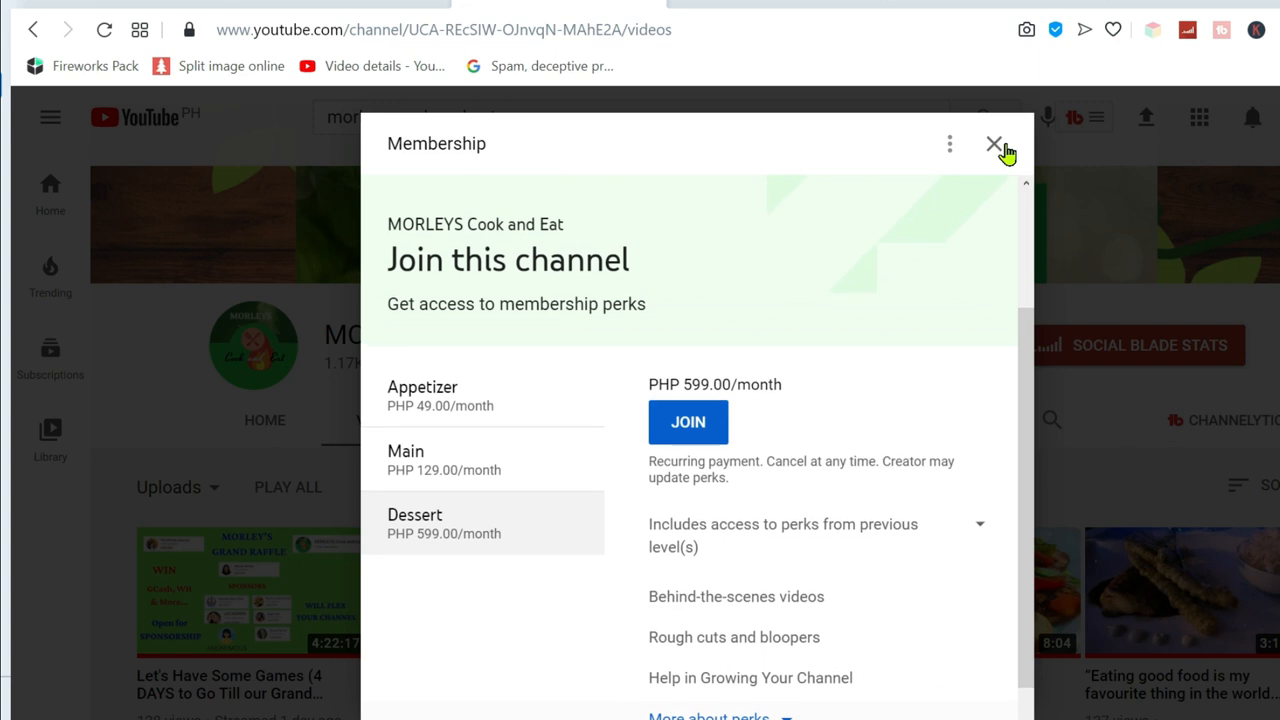
scroll(1033, 250, "down", 1)
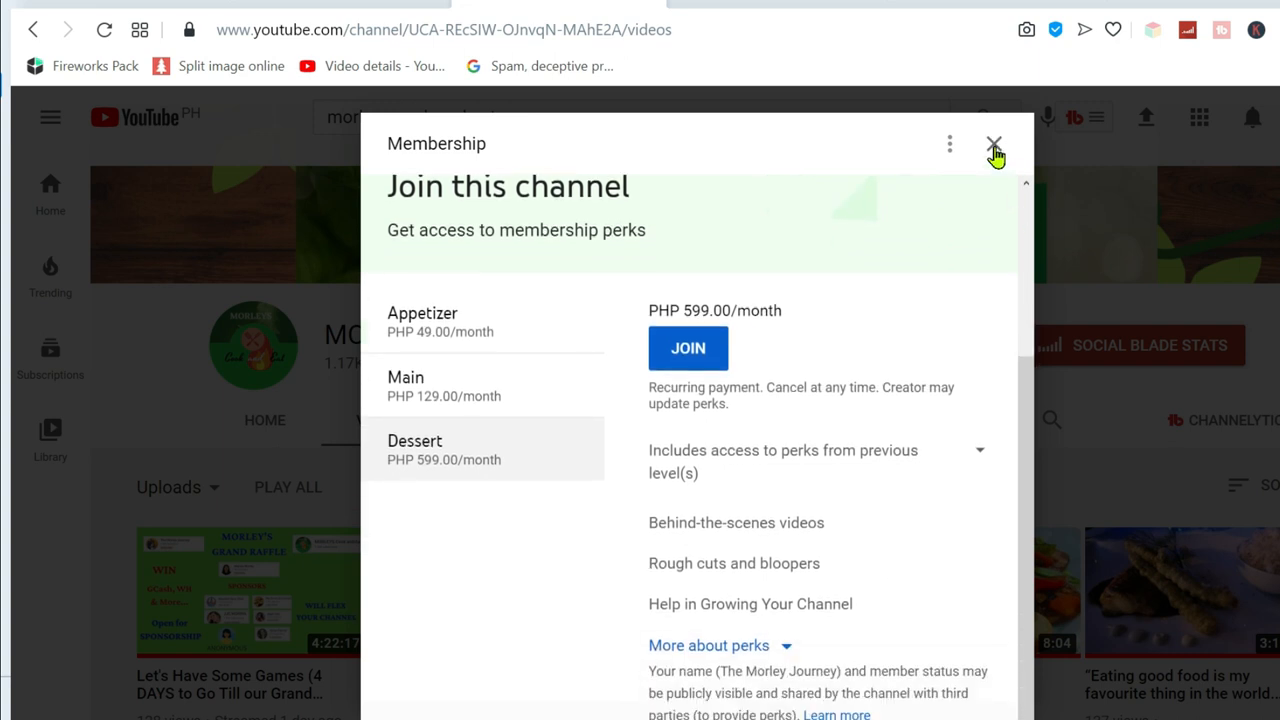
left_click(994, 147)
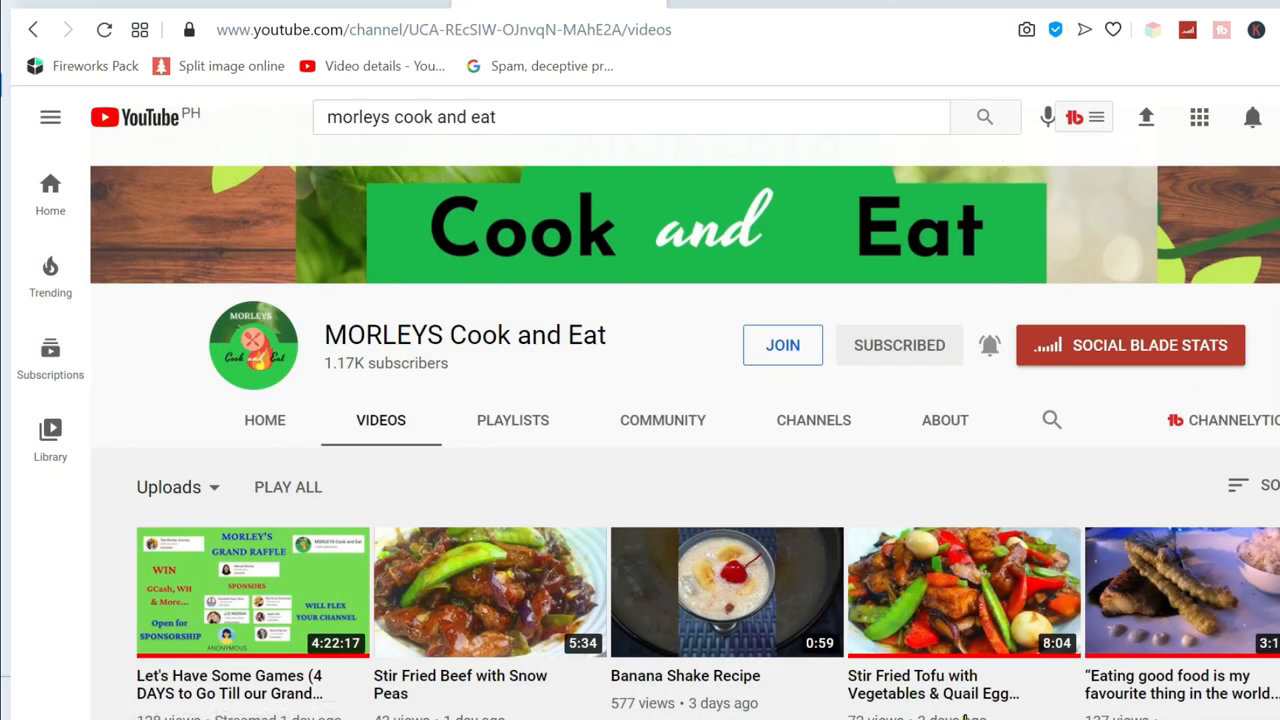